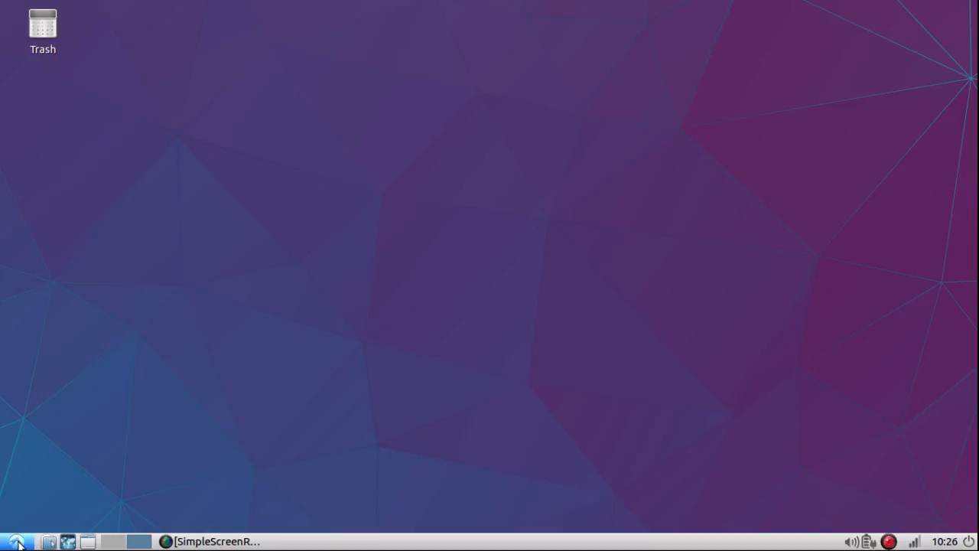
Step: Look through the installed applications by category, including Graphics, Office, Sound & Video and System Tools
left_click(17, 542)
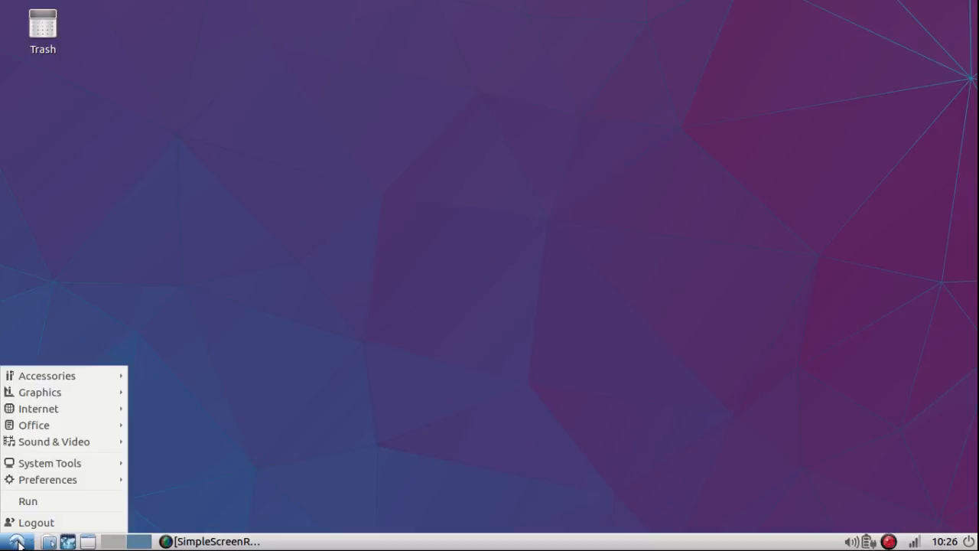
mouse_move(109, 384)
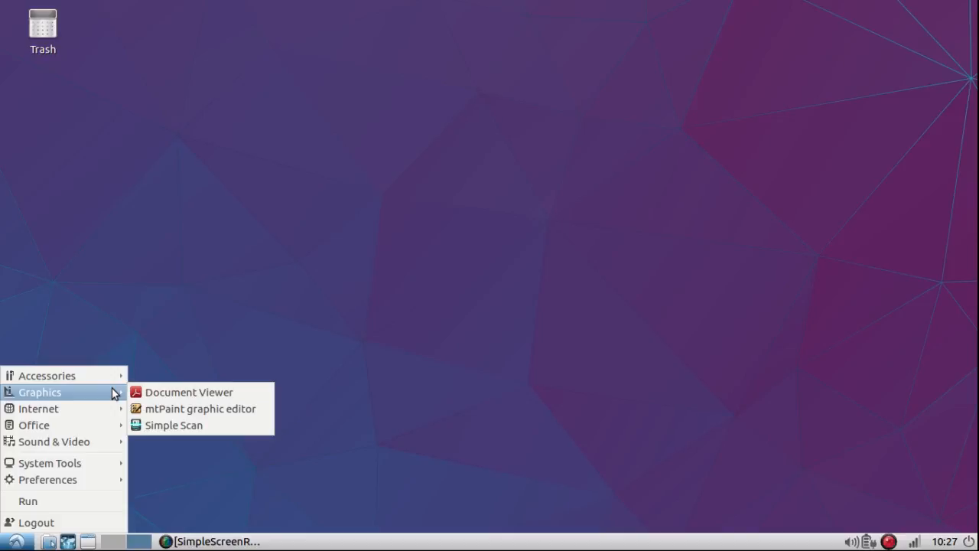
mouse_move(114, 409)
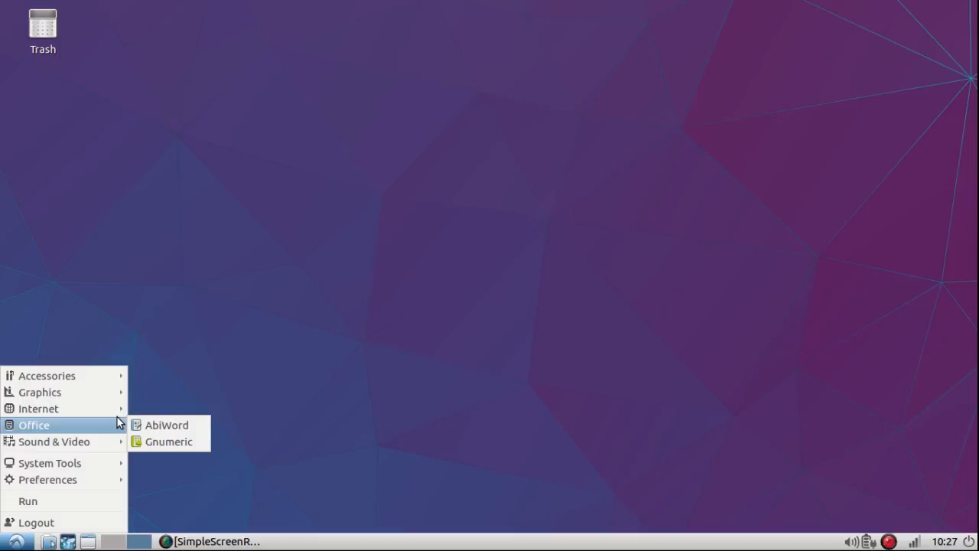
mouse_move(118, 444)
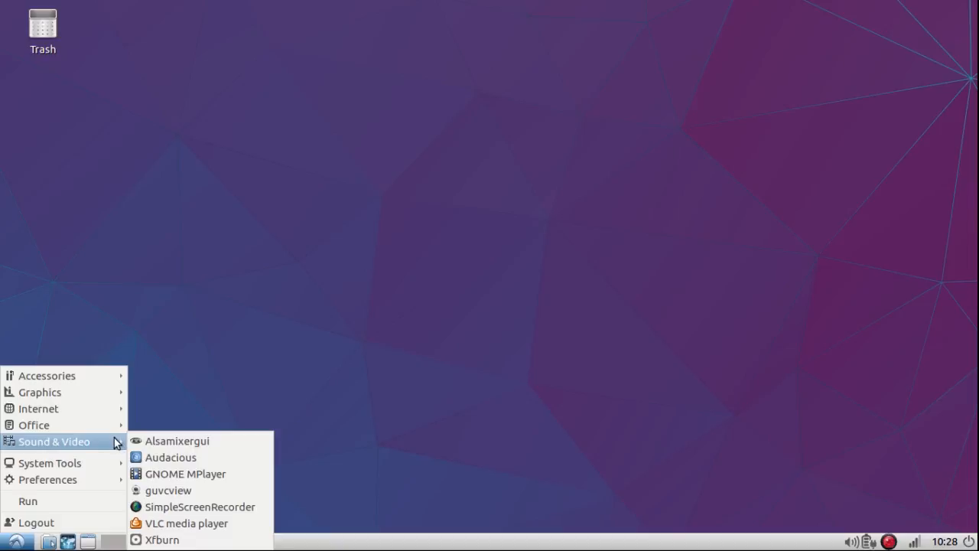
mouse_move(112, 464)
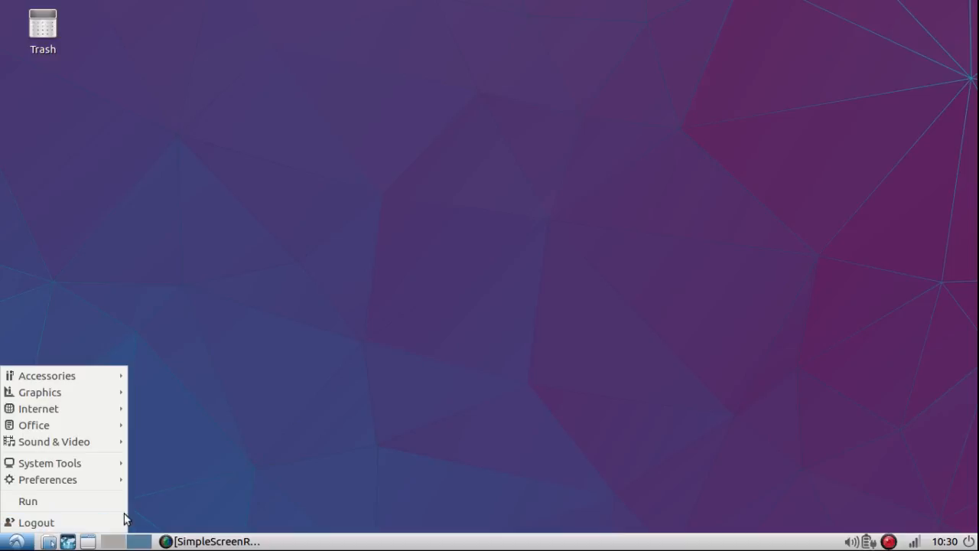
left_click(181, 515)
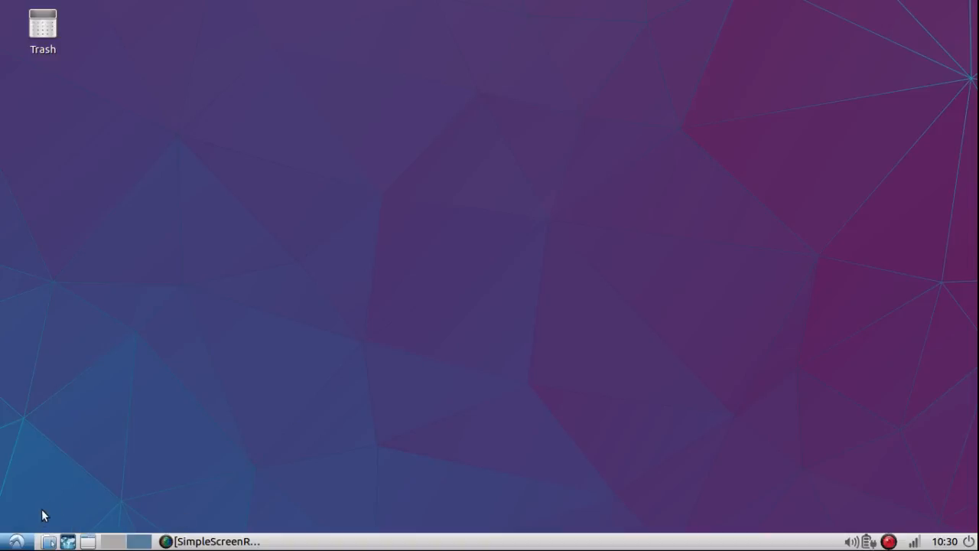
Step: View the home folder in the PCManFM file manager and close its window
left_click(18, 541)
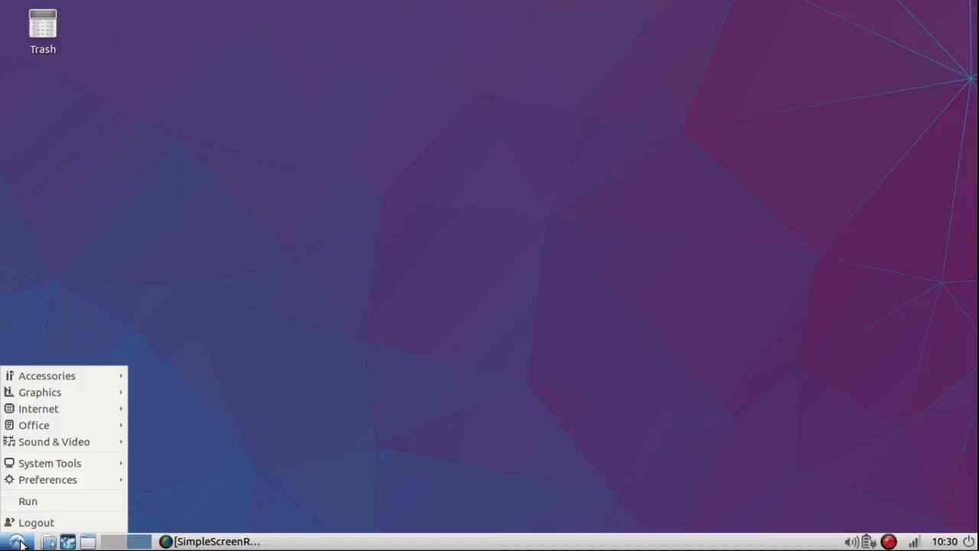
left_click(18, 542)
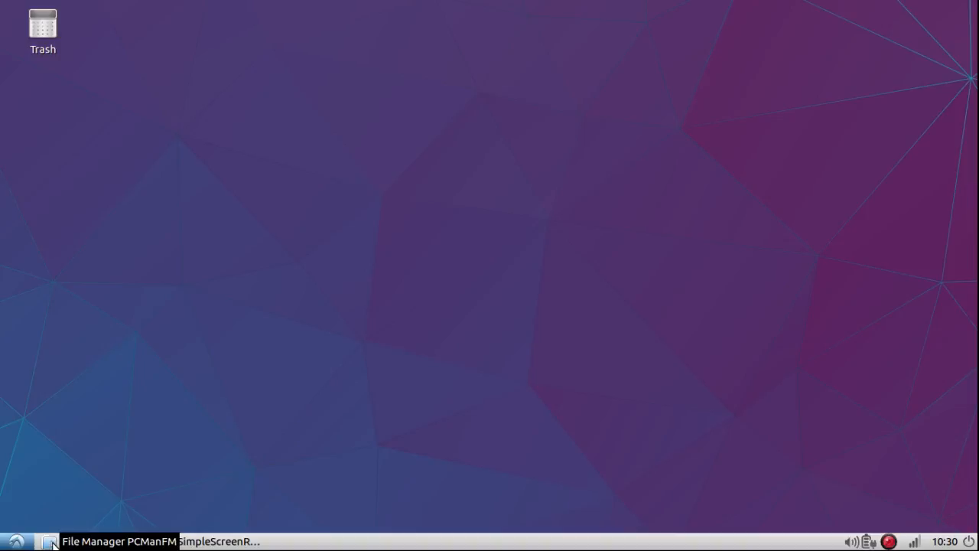
left_click(50, 542)
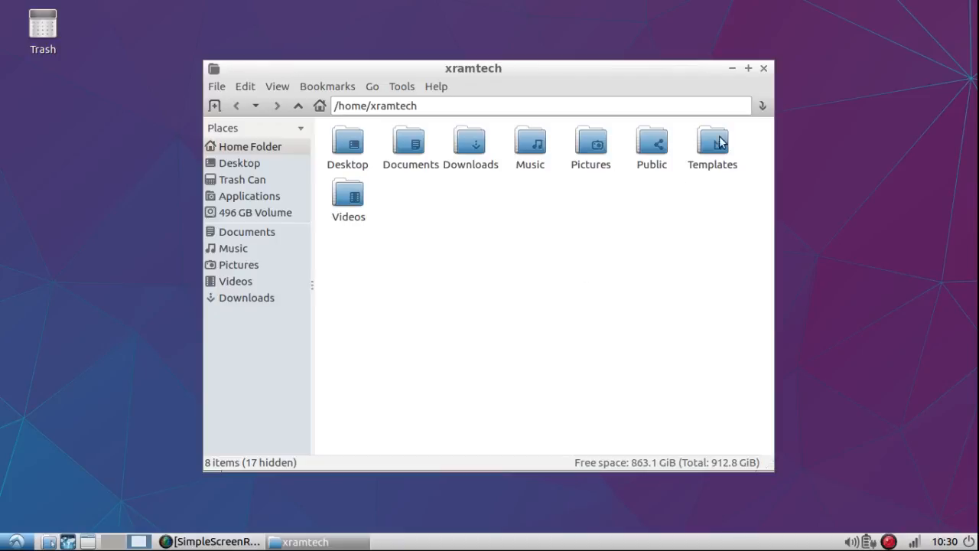
left_click(763, 68)
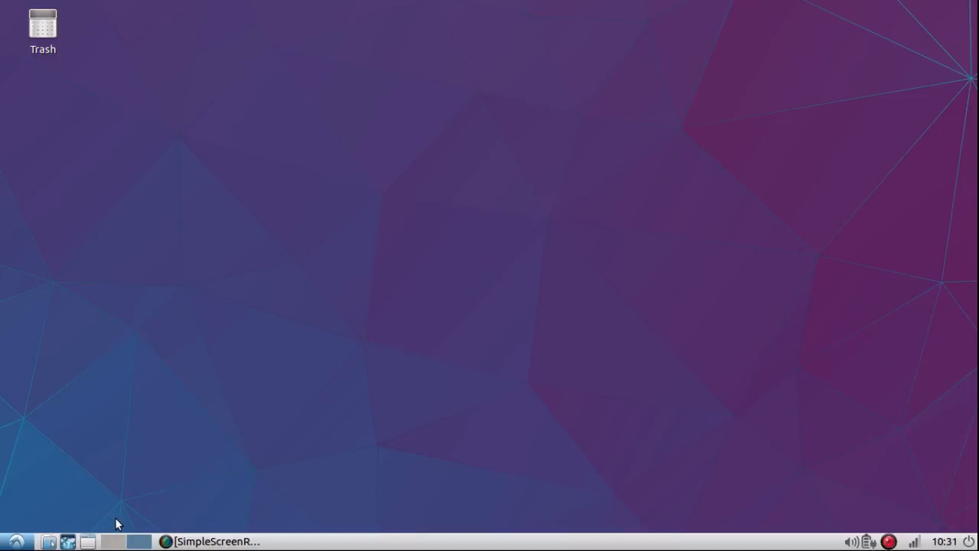
Step: Switch to desktop 1, return to desktop 2, and switch to desktop 1 again
left_click(115, 542)
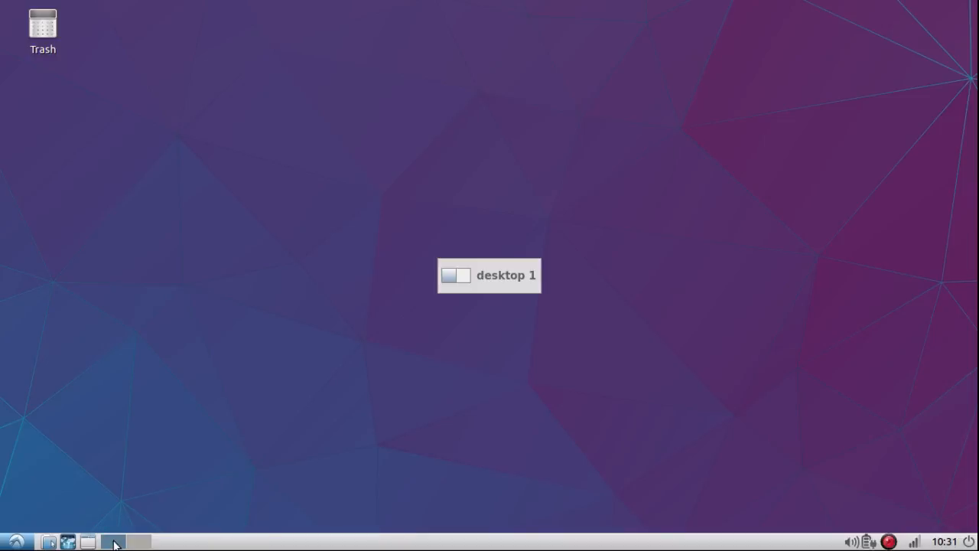
left_click(140, 542)
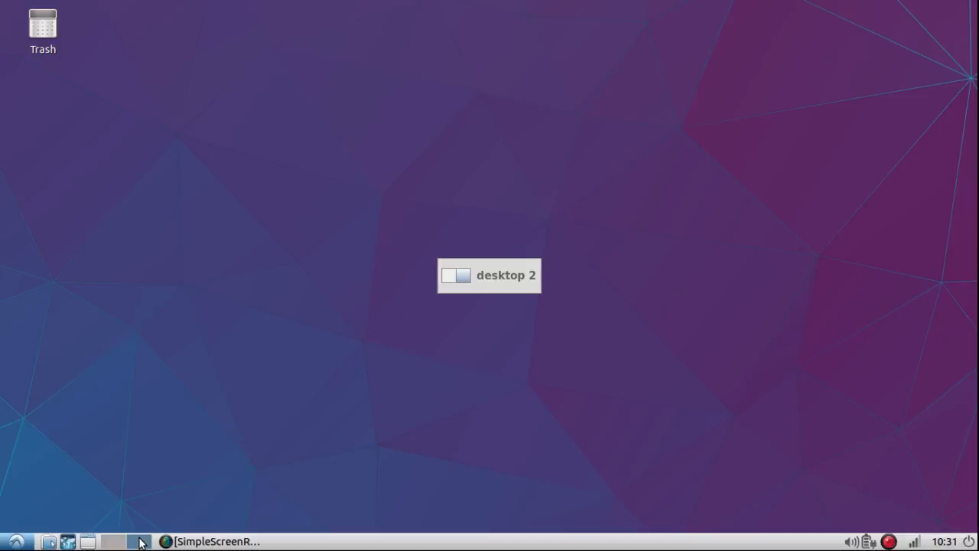
left_click(114, 541)
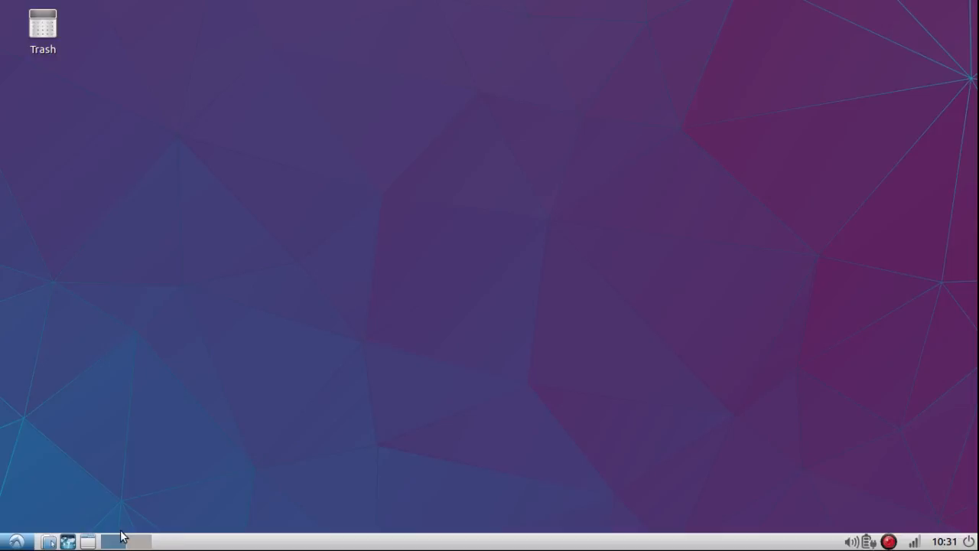
Step: Launch the Galculator accessory on desktop 1
left_click(19, 543)
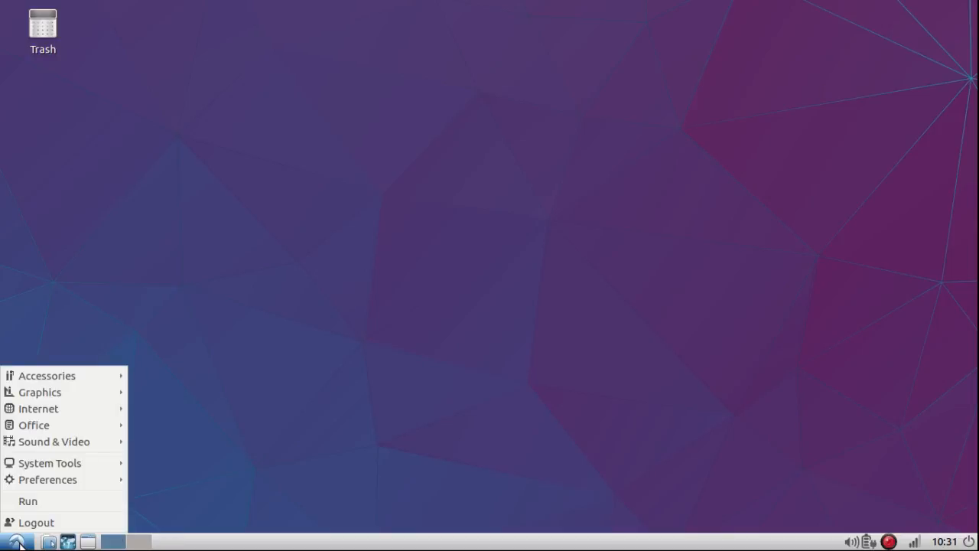
mouse_move(39, 378)
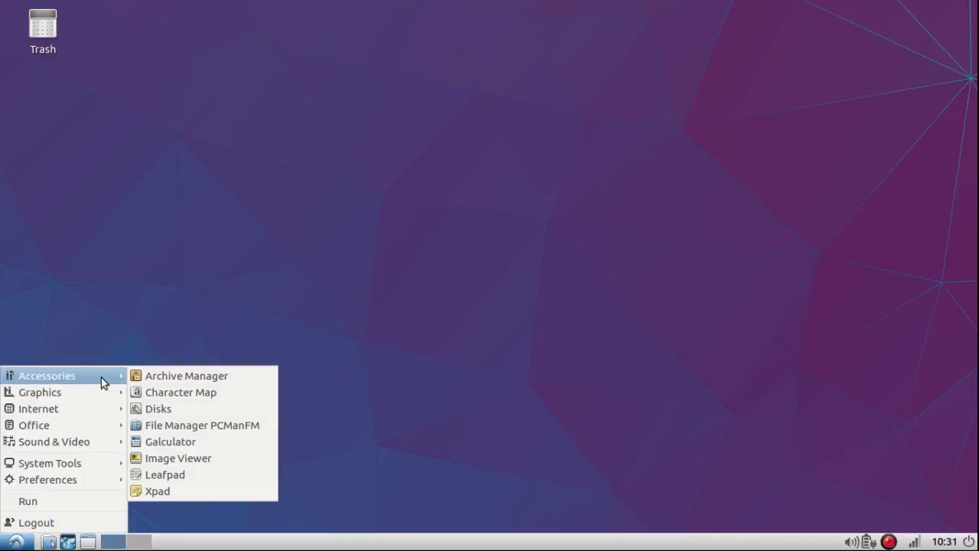
left_click(153, 442)
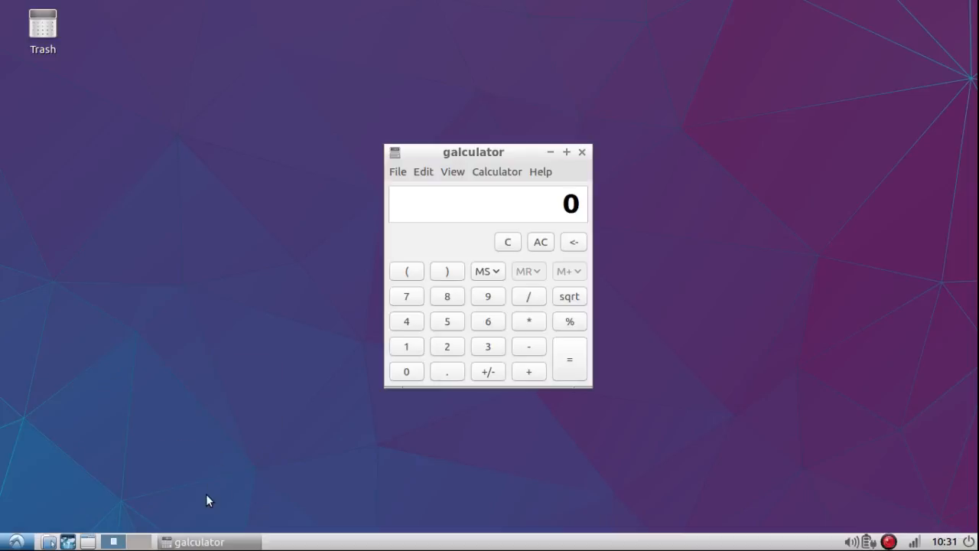
Step: Minimize and restore the calculator window several times, finally closing it
left_click(226, 544)
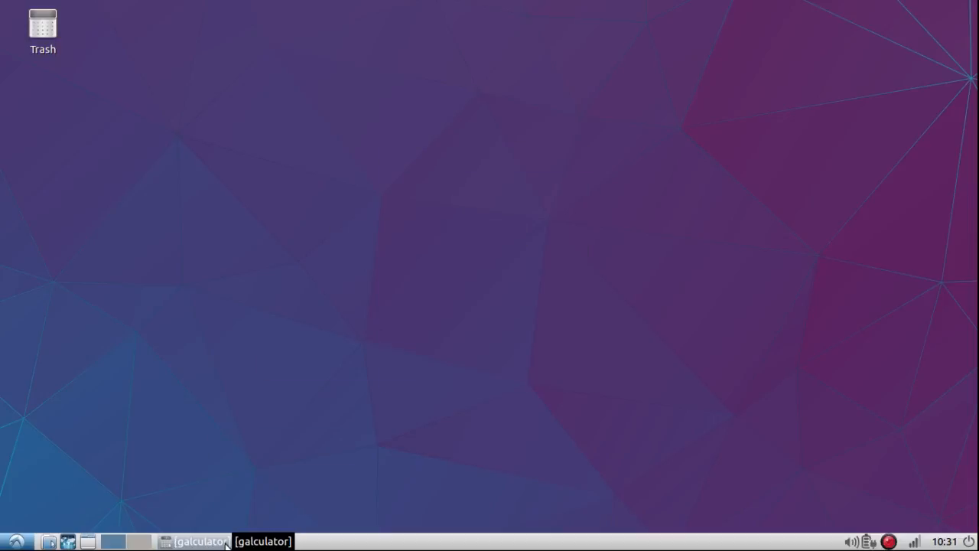
left_click(227, 543)
left_click(226, 543)
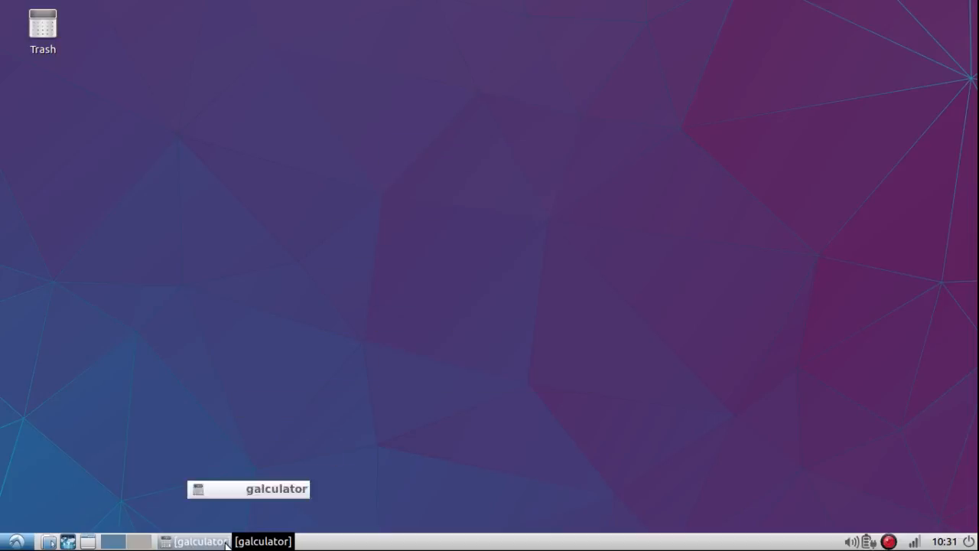
left_click(227, 543)
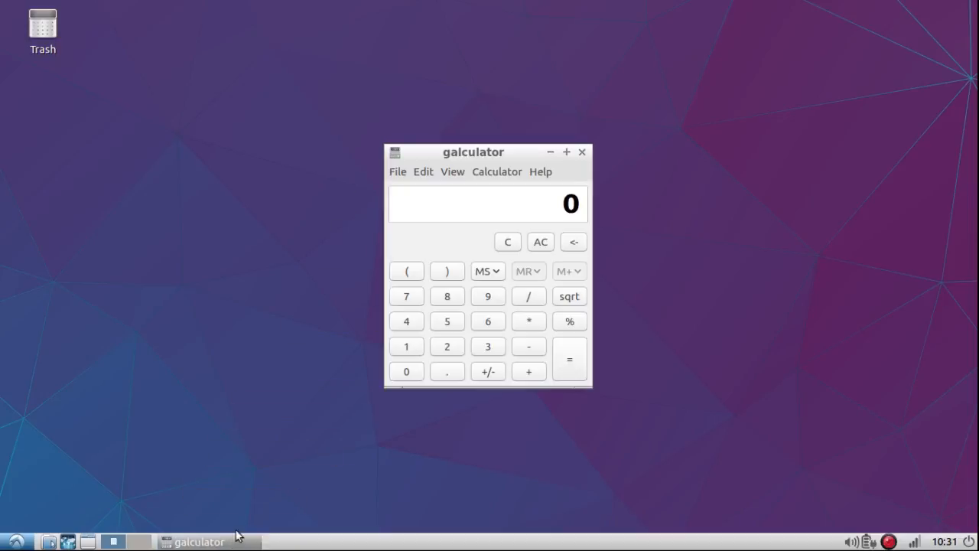
left_click(582, 153)
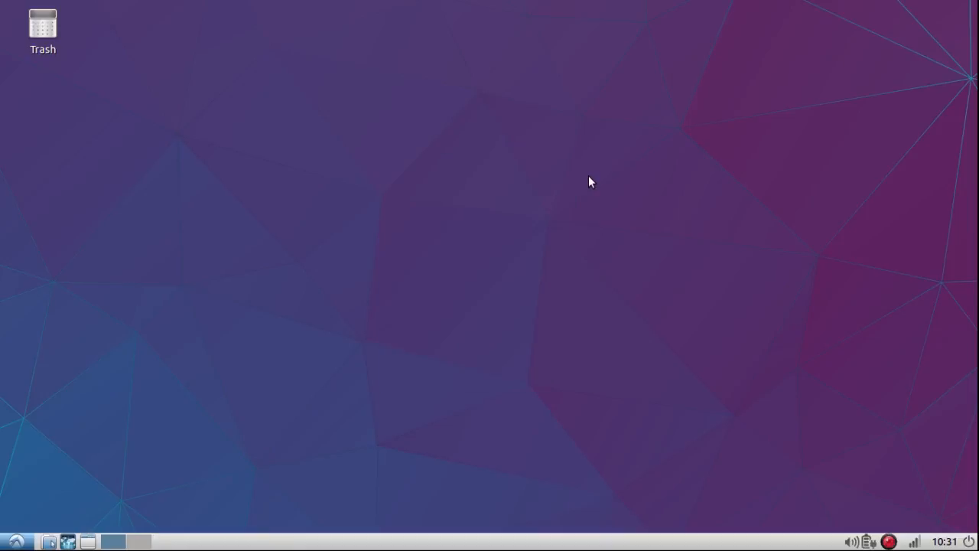
Step: Check the sound volume control and the battery and display brightness status, leaving the settings as they are
left_click(851, 542)
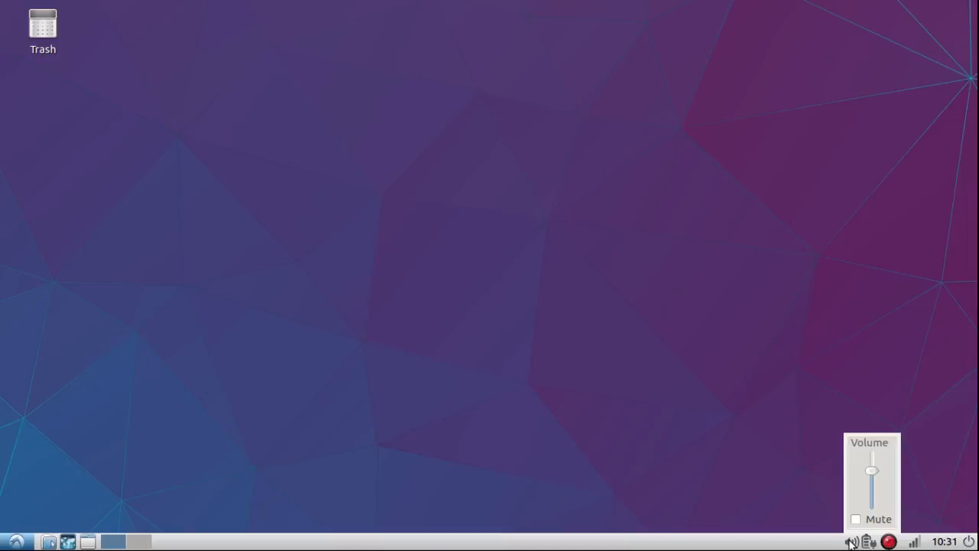
left_click(853, 542)
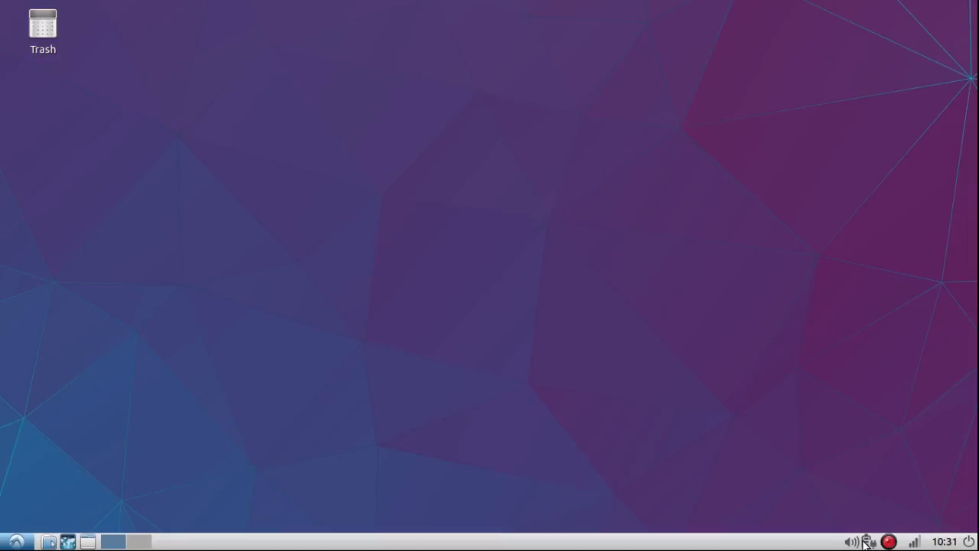
left_click(865, 544)
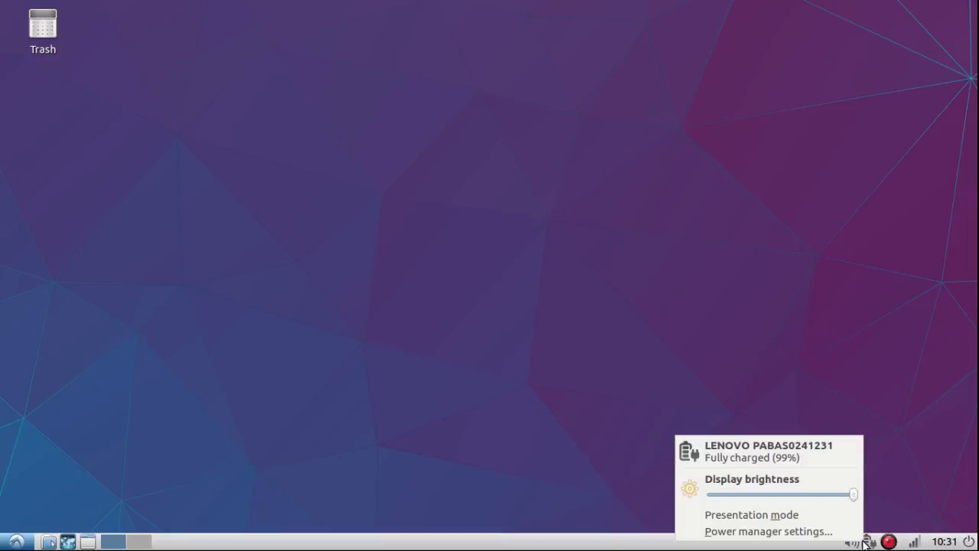
left_click(894, 479)
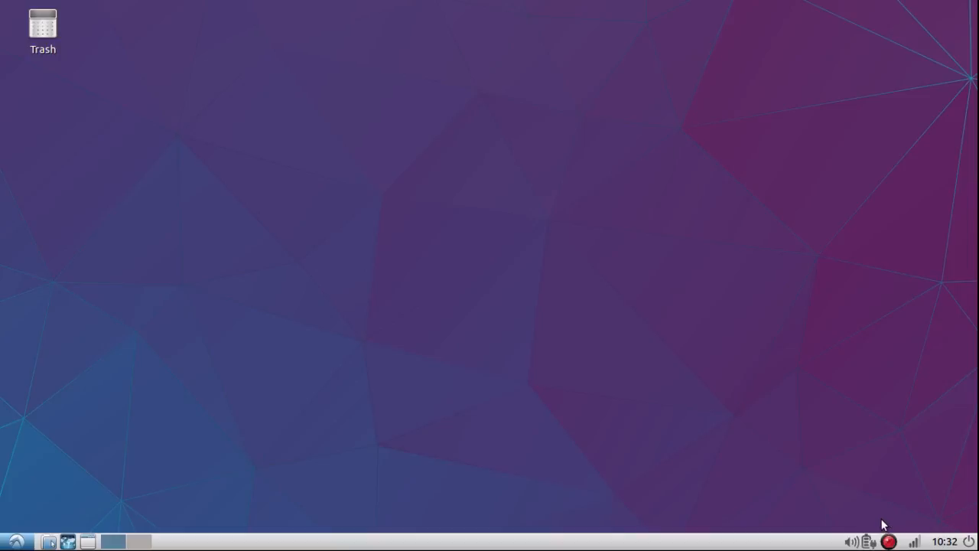
Step: View the available network connections and the calendar, closing each one after viewing
left_click(916, 543)
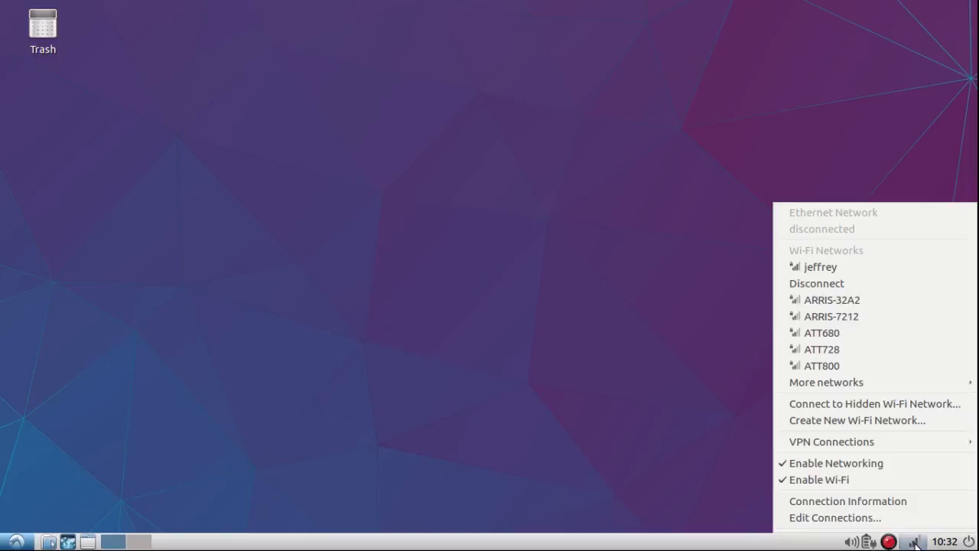
left_click(917, 542)
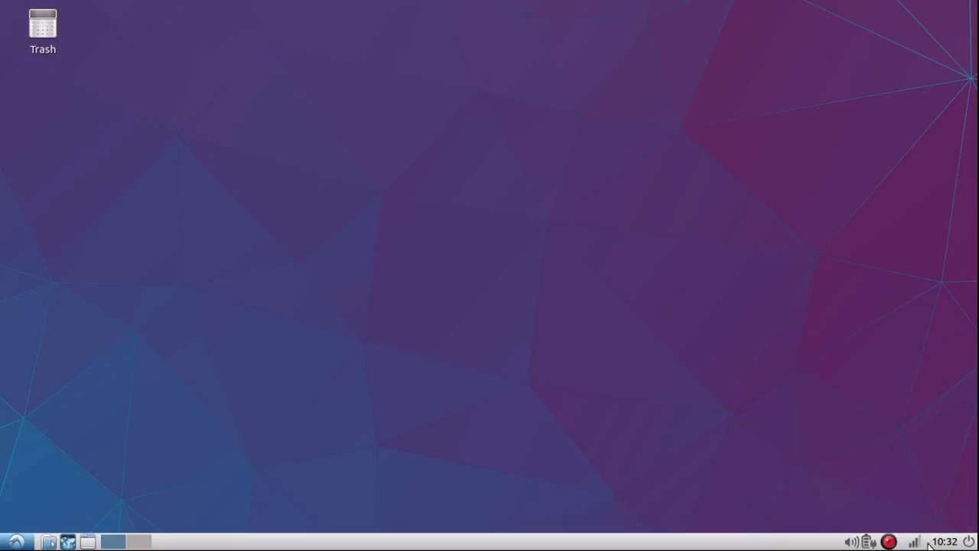
left_click(945, 543)
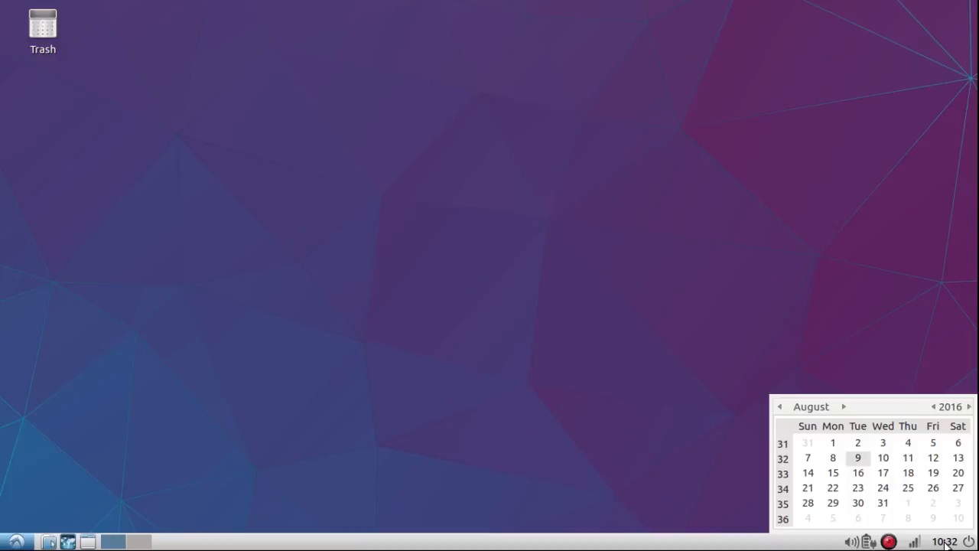
left_click(946, 543)
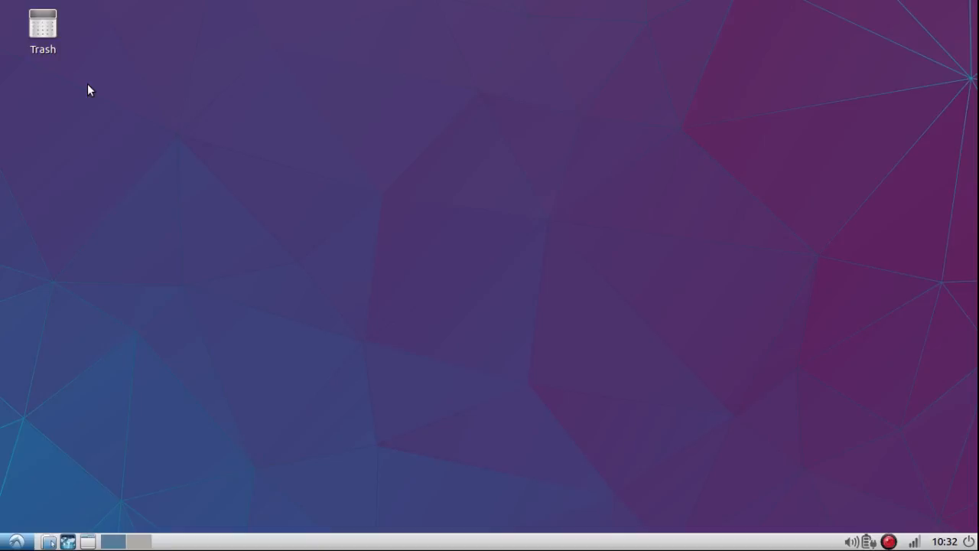
Step: Open the AbiWord word processor, view it maximized, and close it
left_click(18, 544)
mouse_move(44, 434)
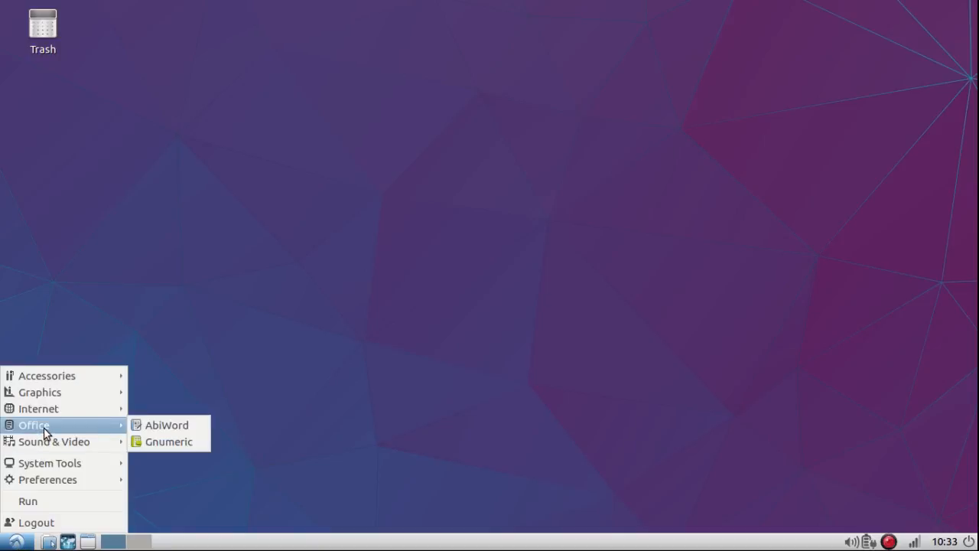
left_click(142, 427)
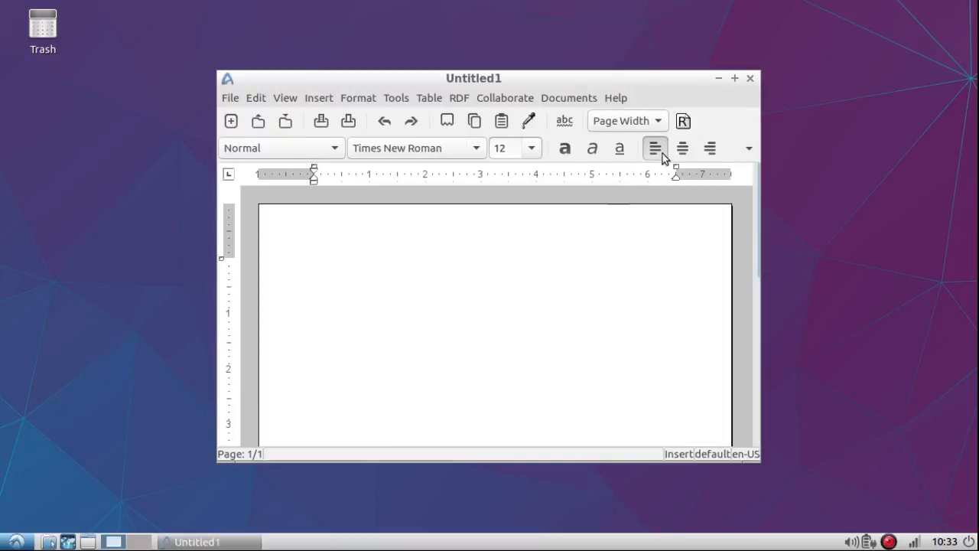
left_click(735, 78)
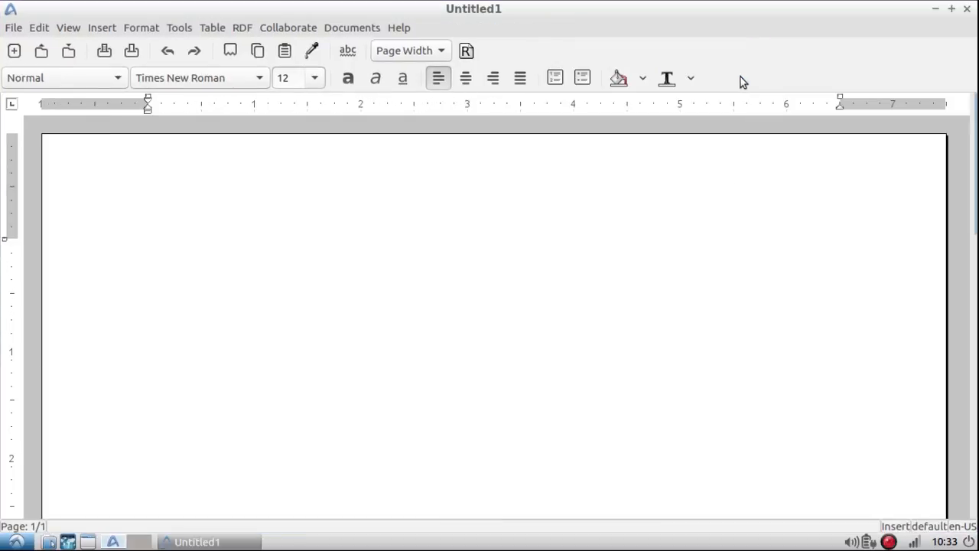
left_click(967, 9)
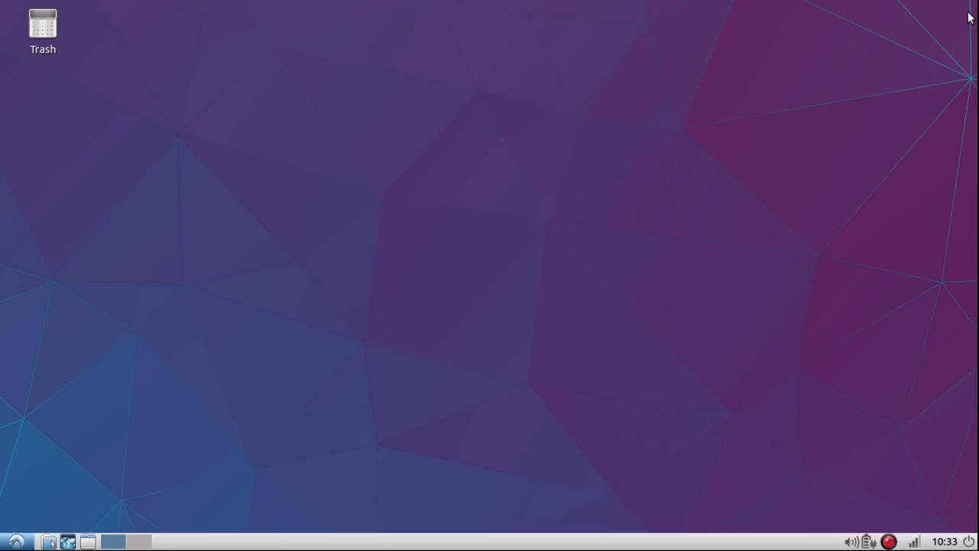
Step: Launch the Gnumeric spreadsheet application with a blank workbook
left_click(18, 542)
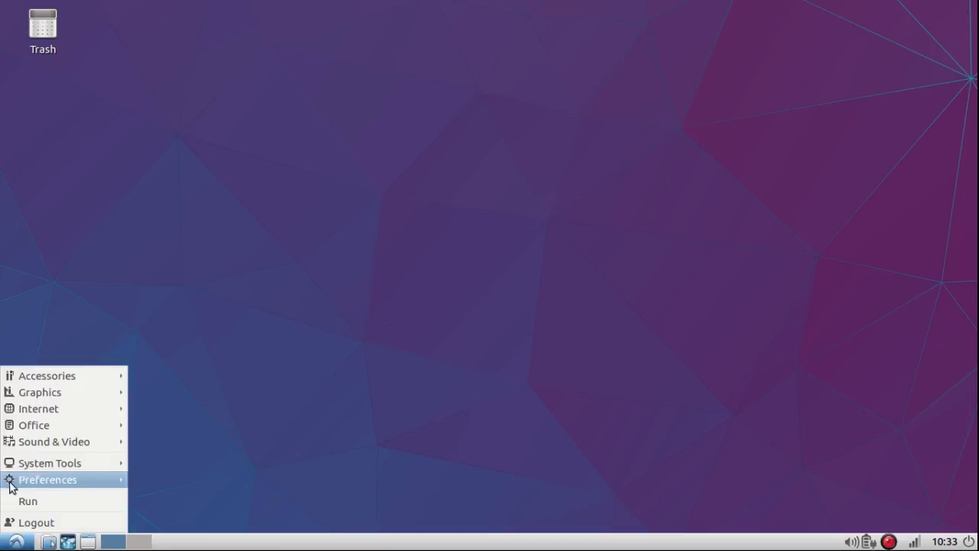
mouse_move(49, 430)
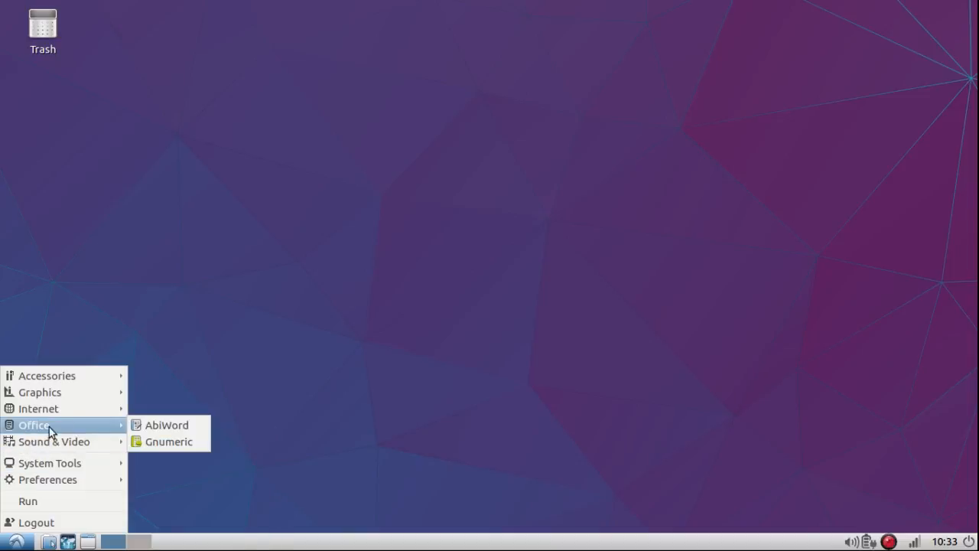
left_click(147, 441)
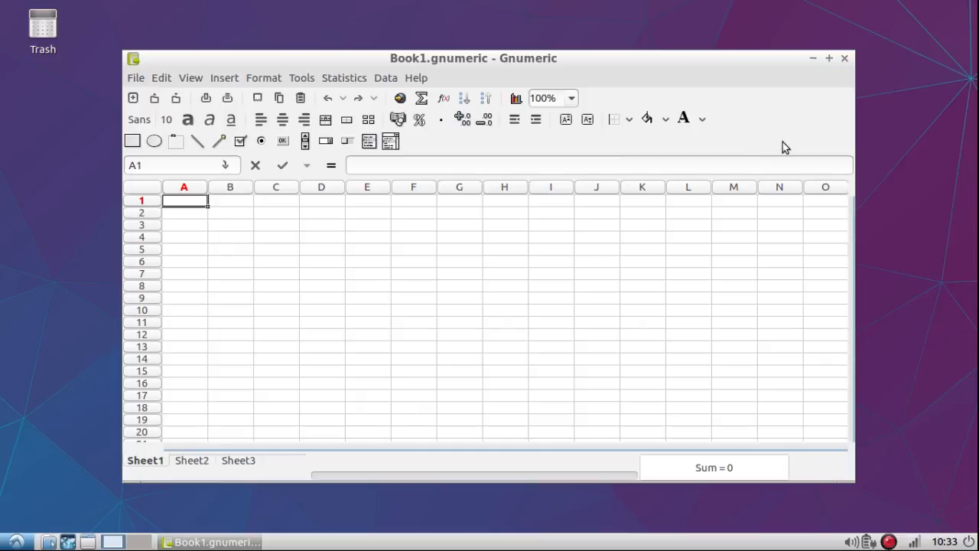
Step: View the blank Gnumeric workbook maximized and close the application
left_click(830, 59)
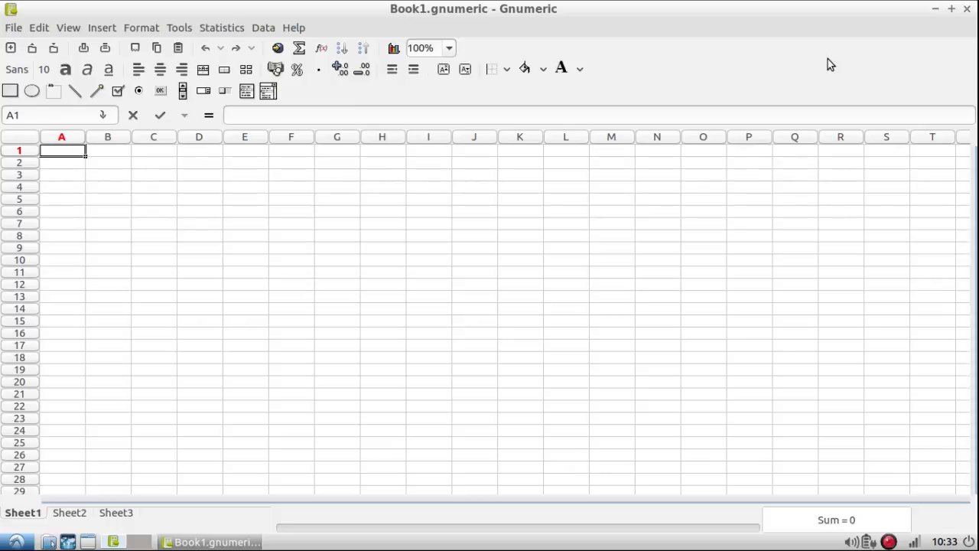
left_click(967, 9)
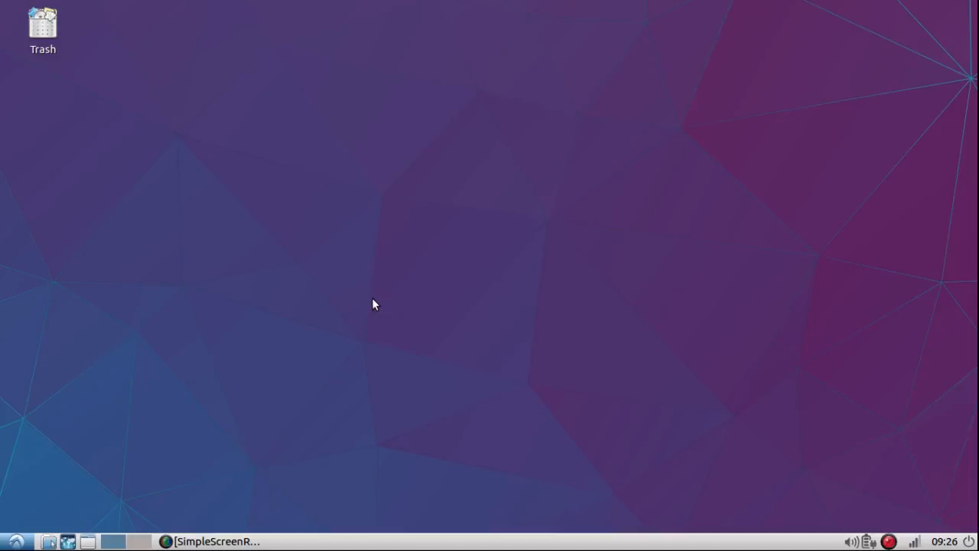
Step: Look through the desktop appearance preferences and the available Lubuntu wallpaper images, closing them without choosing a different wallpaper
right_click(373, 299)
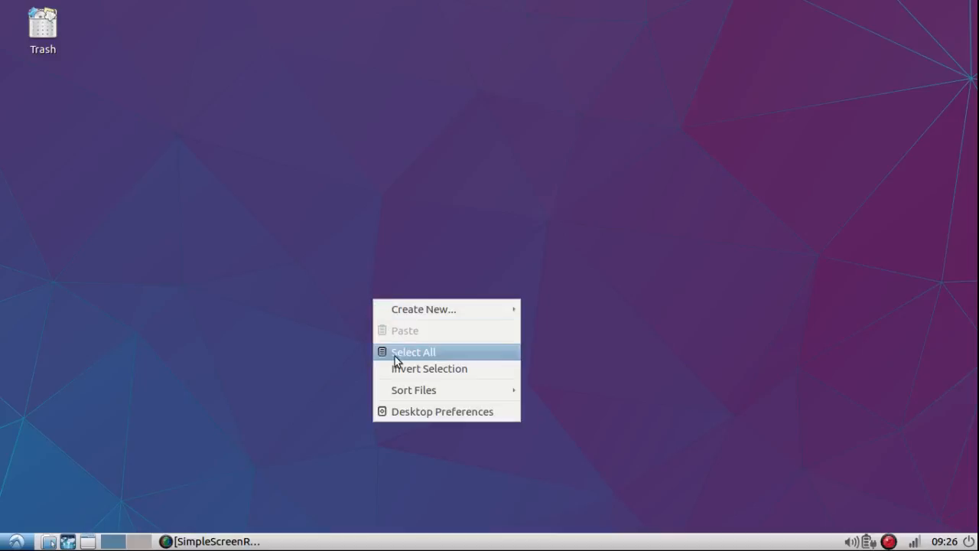
left_click(384, 413)
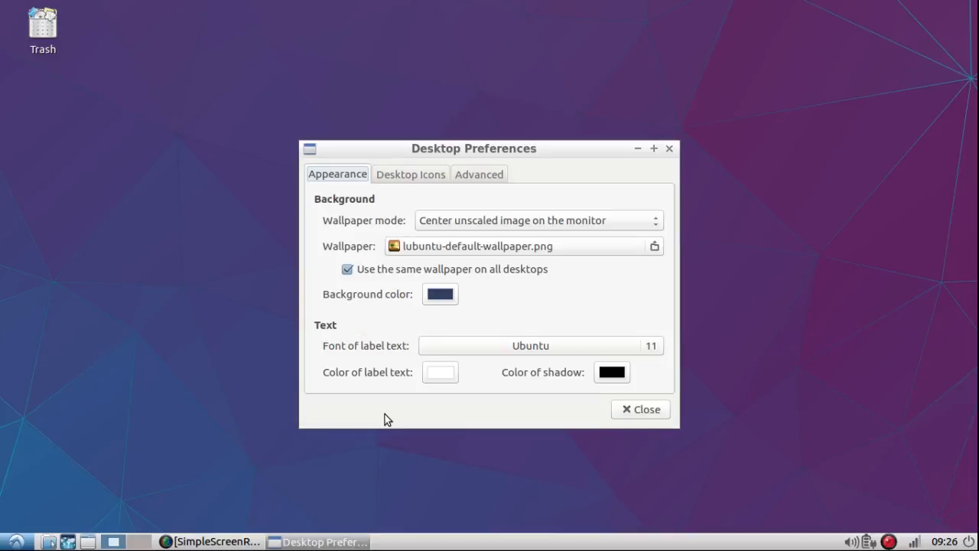
left_click(479, 248)
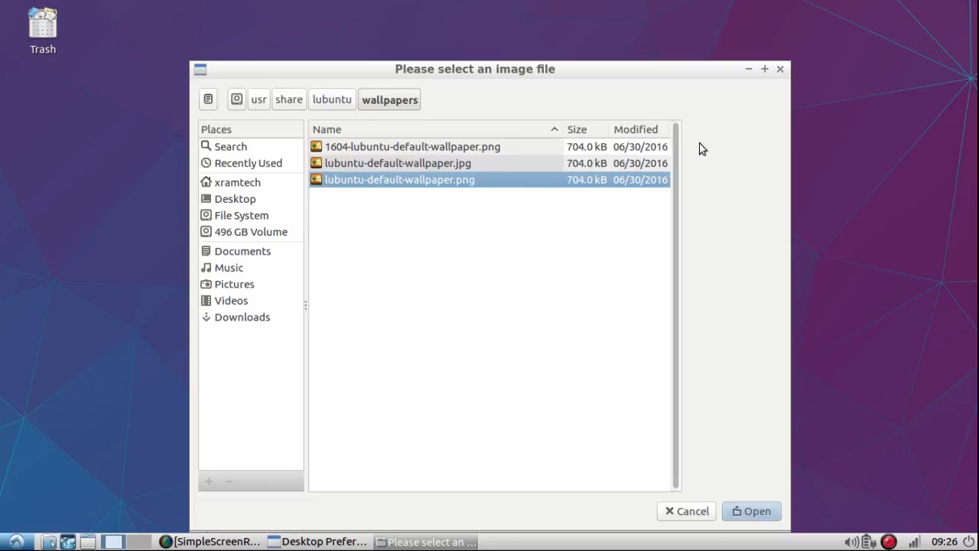
left_click(781, 70)
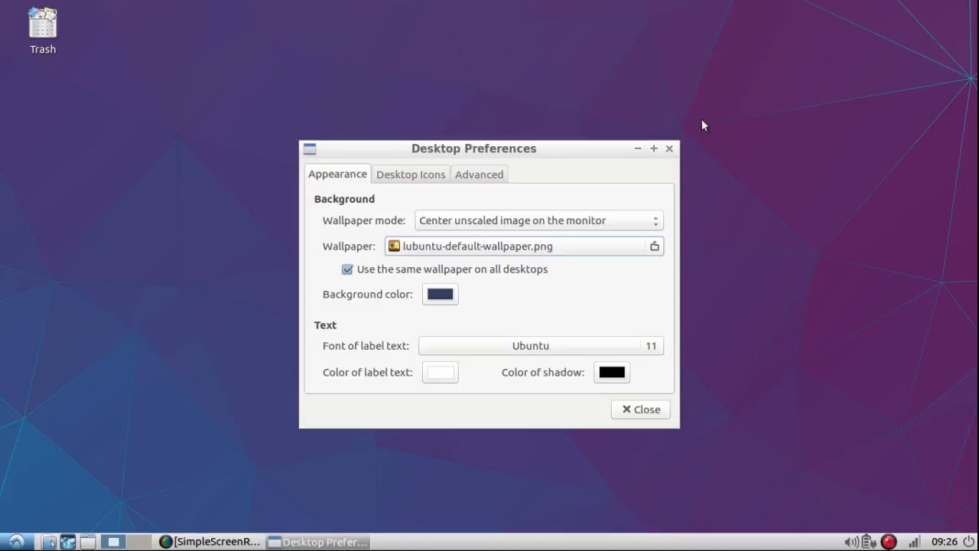
left_click(669, 149)
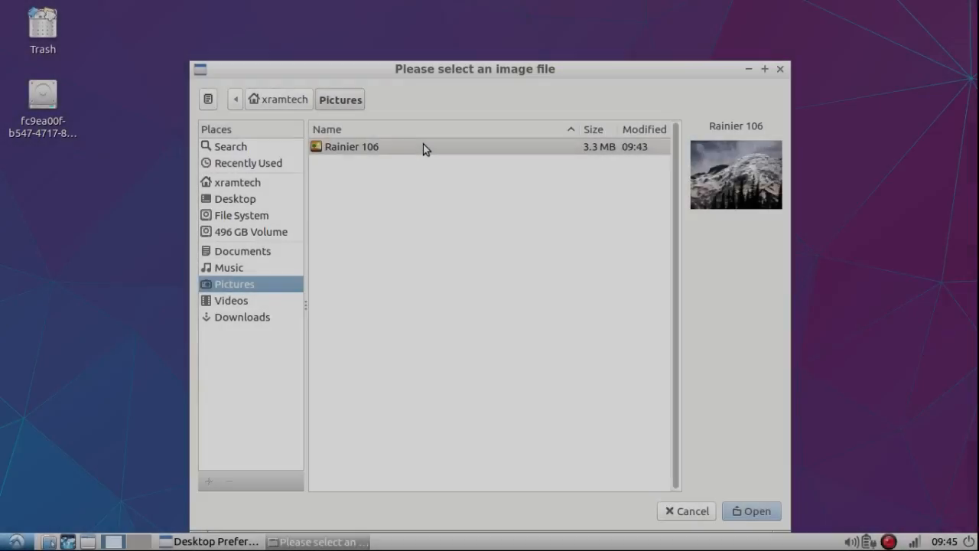
Step: Set Rainier 106 from the Pictures folder as the wallpaper, stretched and cropped to fill the monitor area, and close the preferences
left_click(423, 145)
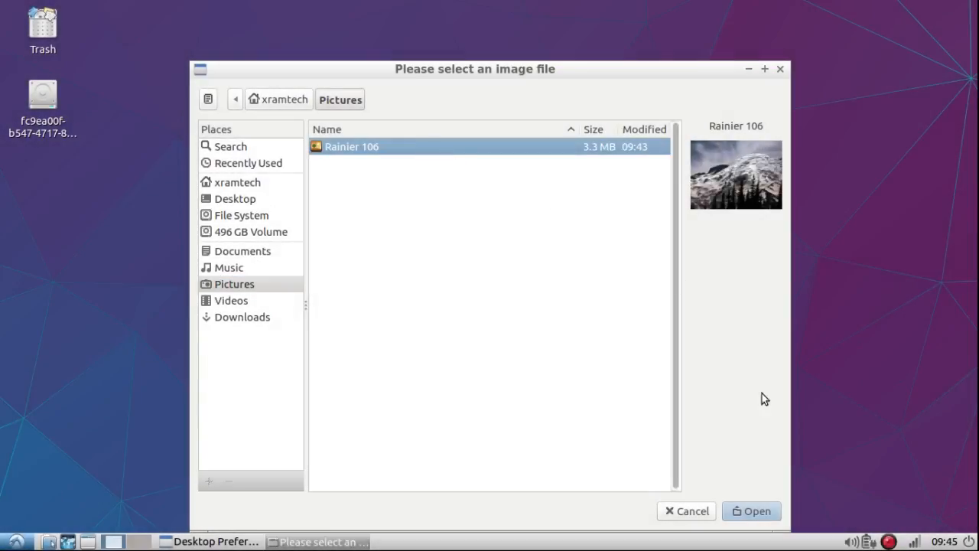
left_click(744, 511)
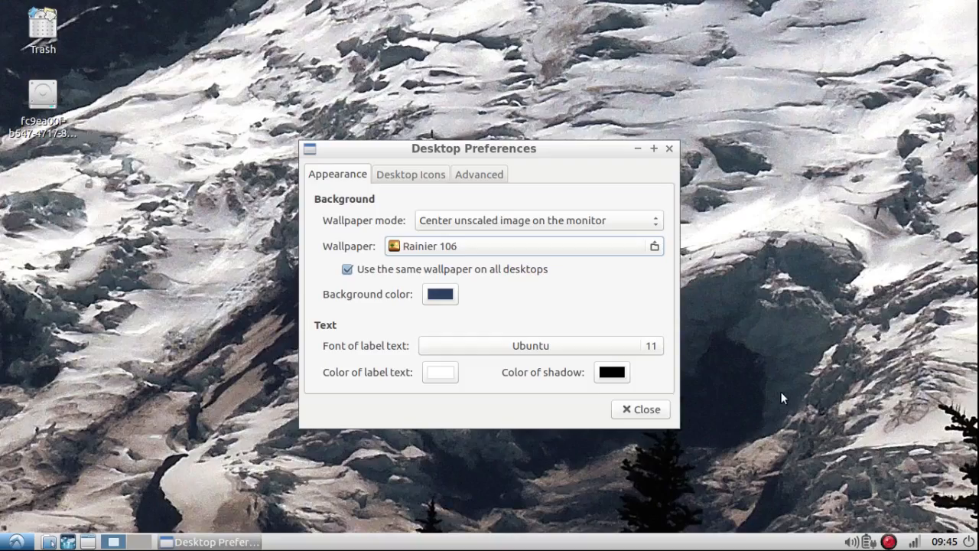
left_click(655, 220)
left_click(634, 257)
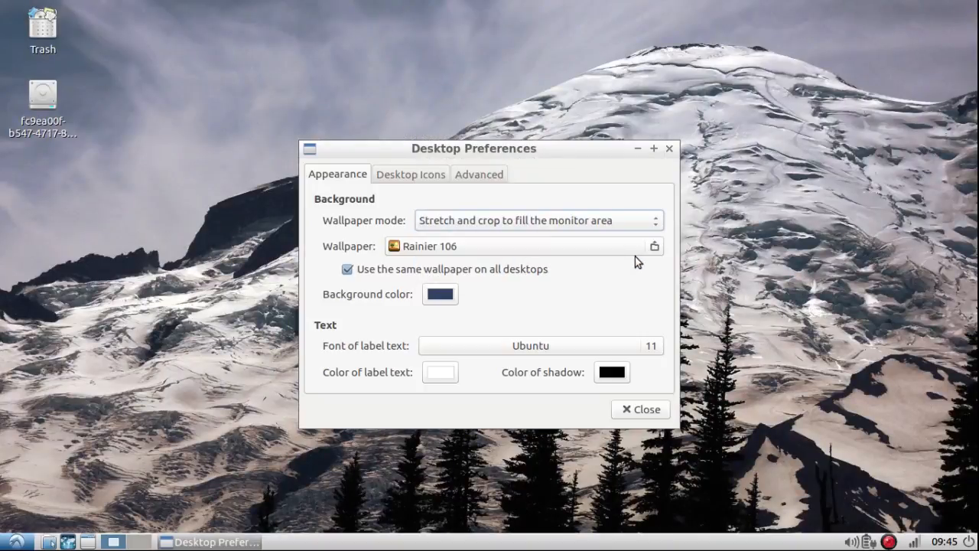
left_click(643, 410)
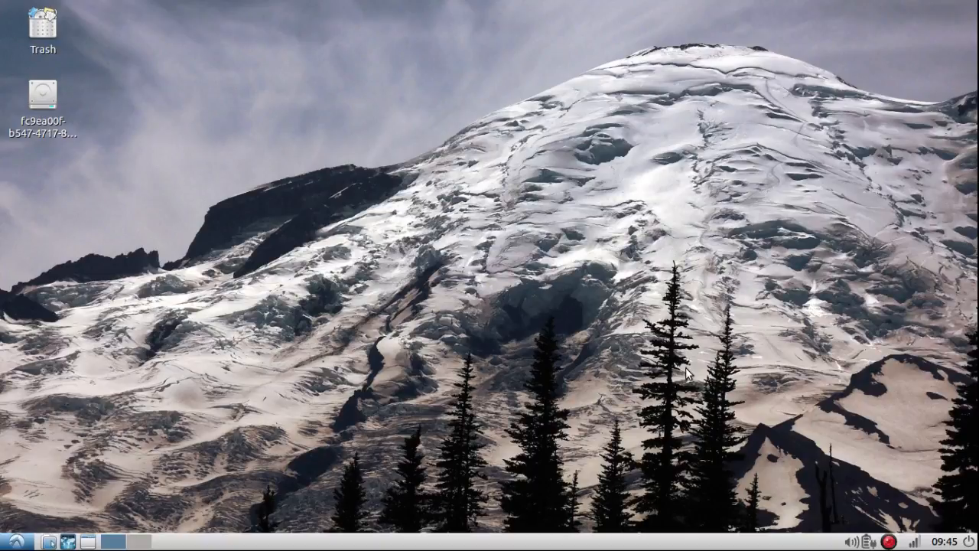
Step: Hide the Trash Can folder and connected volumes from the desktop in Desktop Preferences and close the preferences
right_click(446, 238)
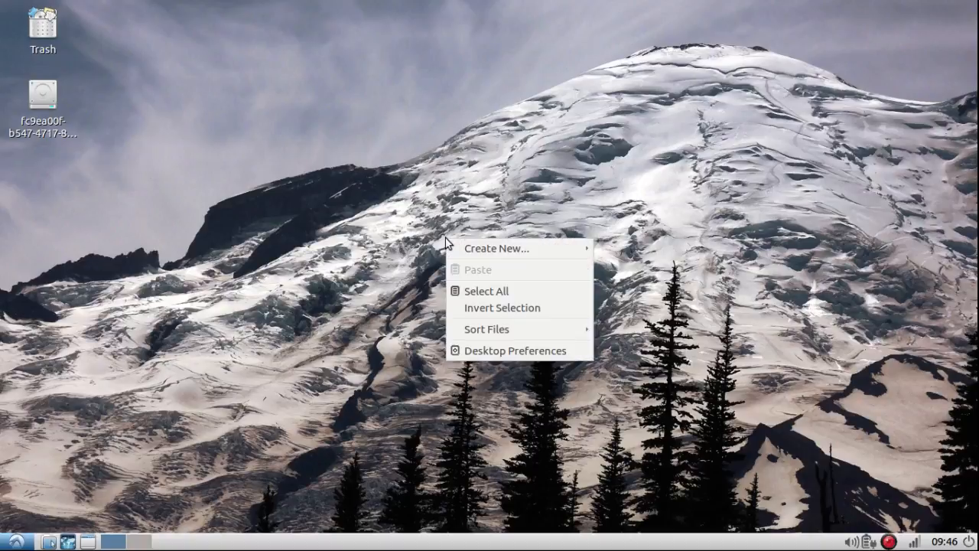
left_click(476, 351)
left_click(397, 175)
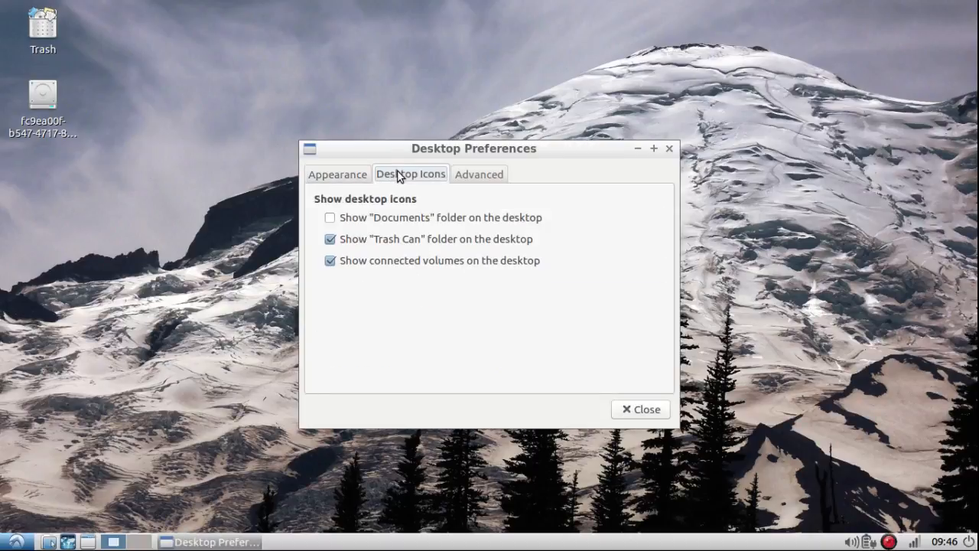
left_click(332, 241)
left_click(330, 261)
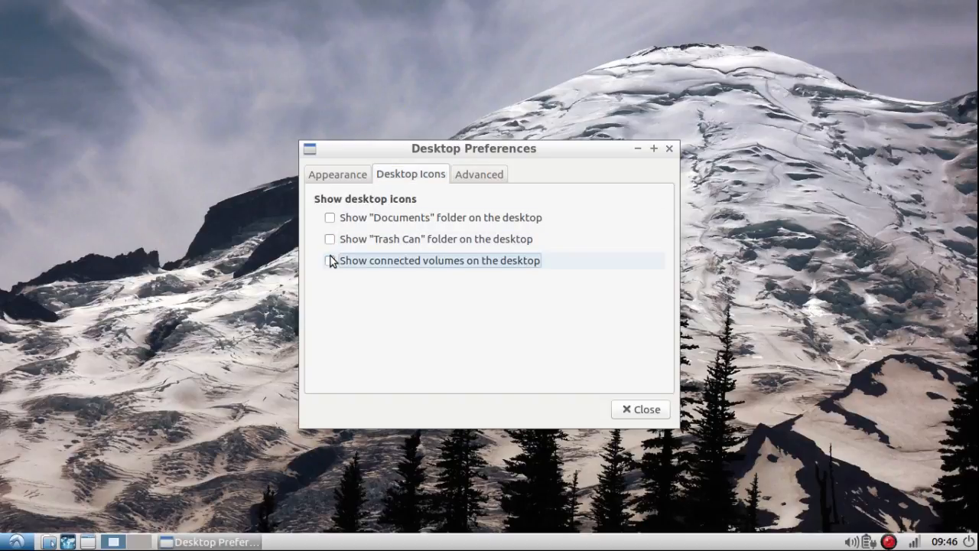
left_click(648, 412)
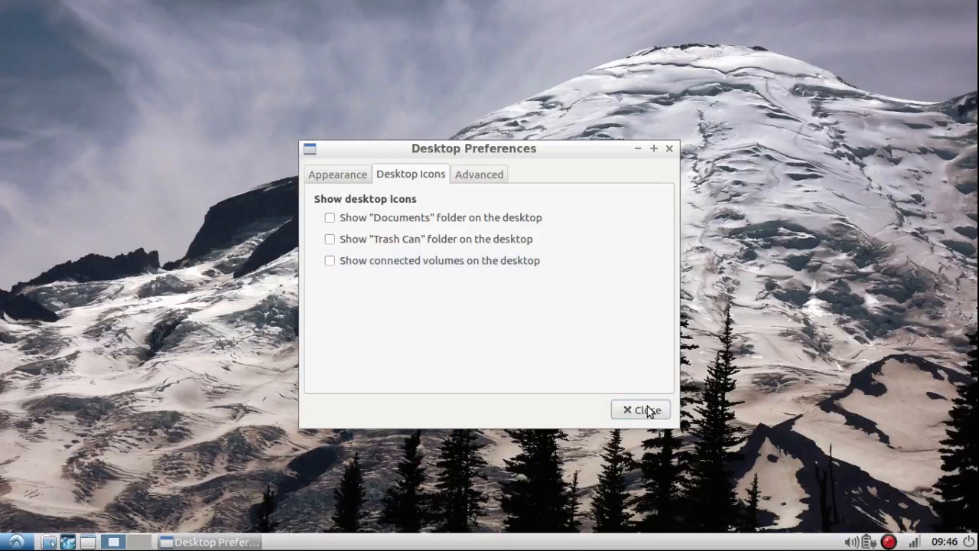
left_click(648, 412)
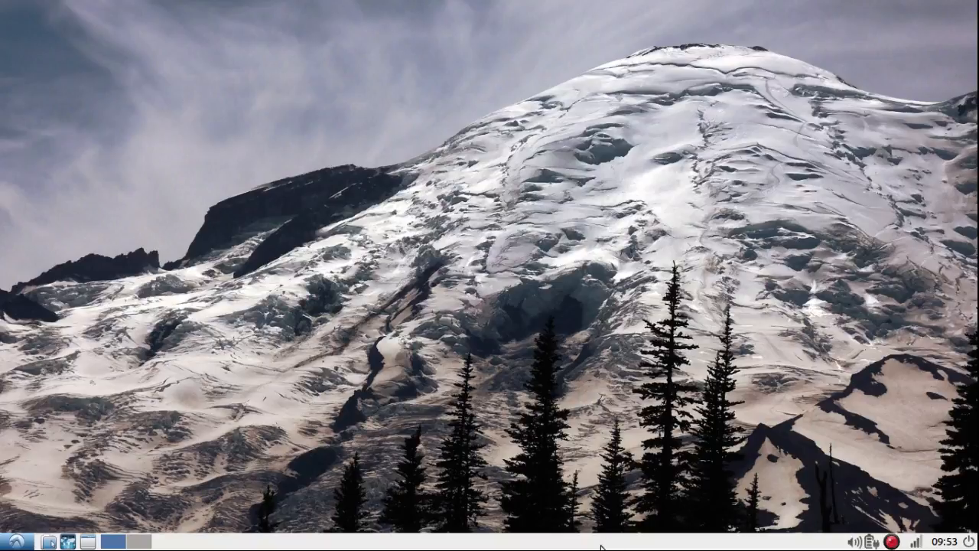
Step: Give the existing panel a solid background color of #0D0808 with opacity 255
right_click(601, 546)
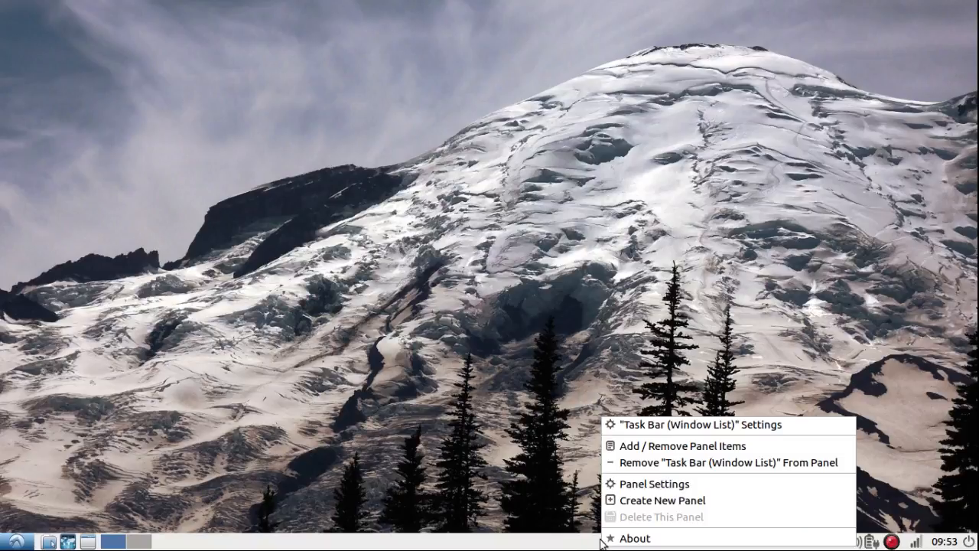
left_click(629, 485)
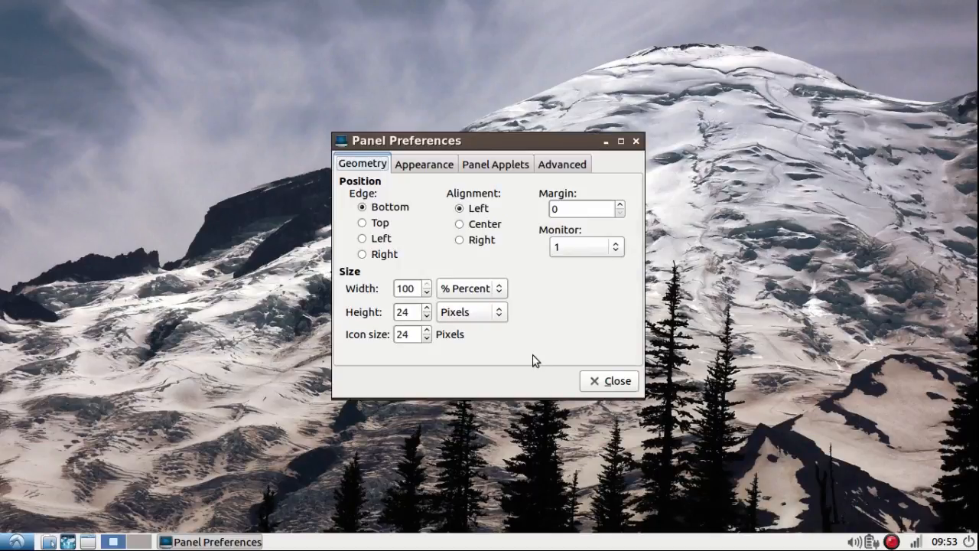
left_click(437, 165)
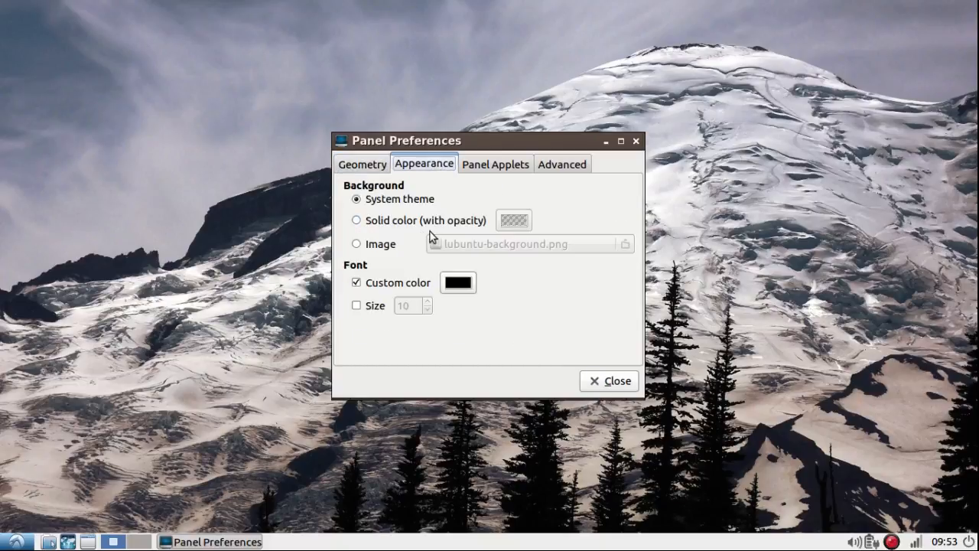
left_click(357, 222)
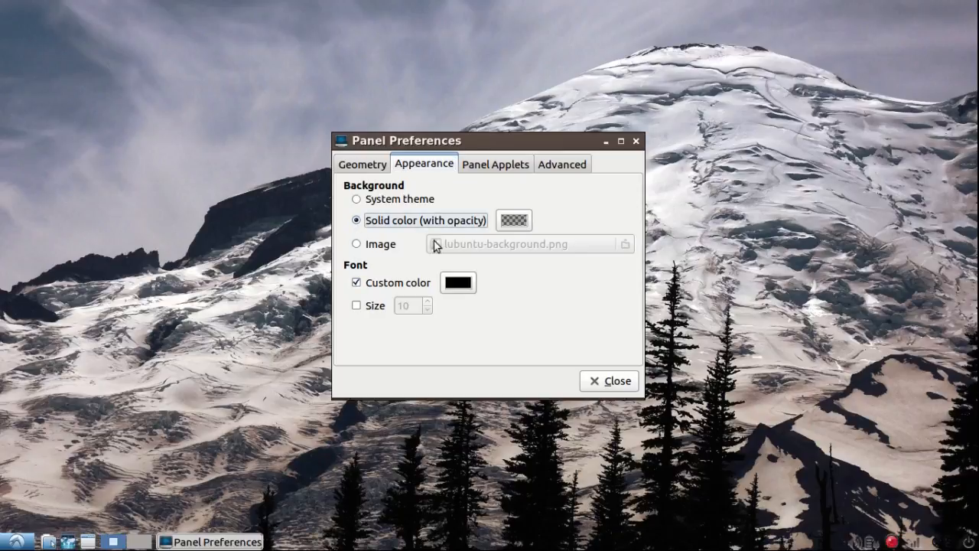
left_click(514, 222)
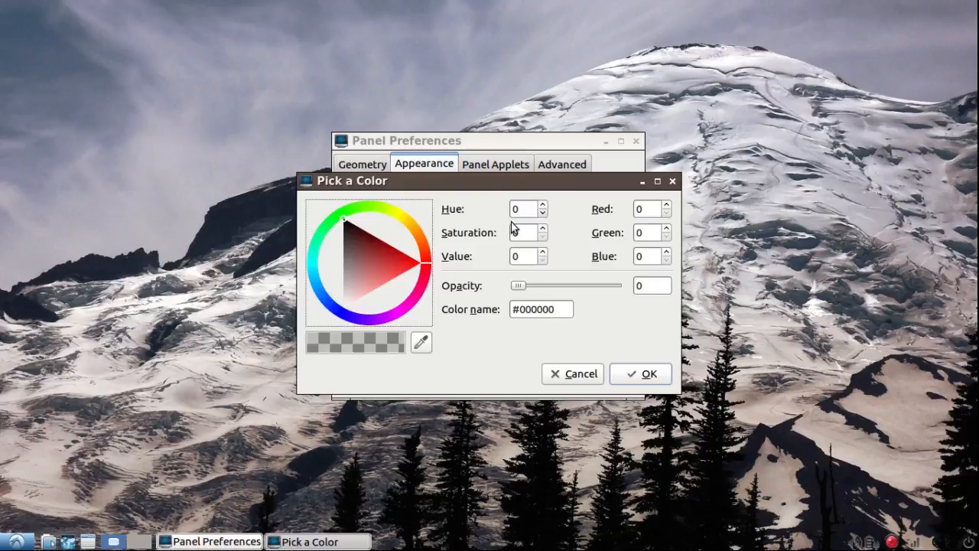
left_click(345, 221)
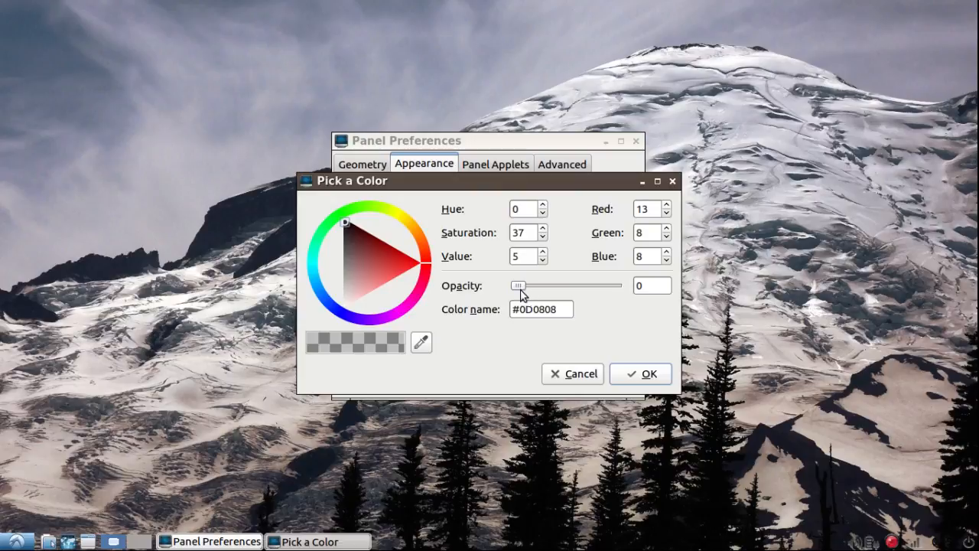
left_click_drag(521, 286, 640, 295)
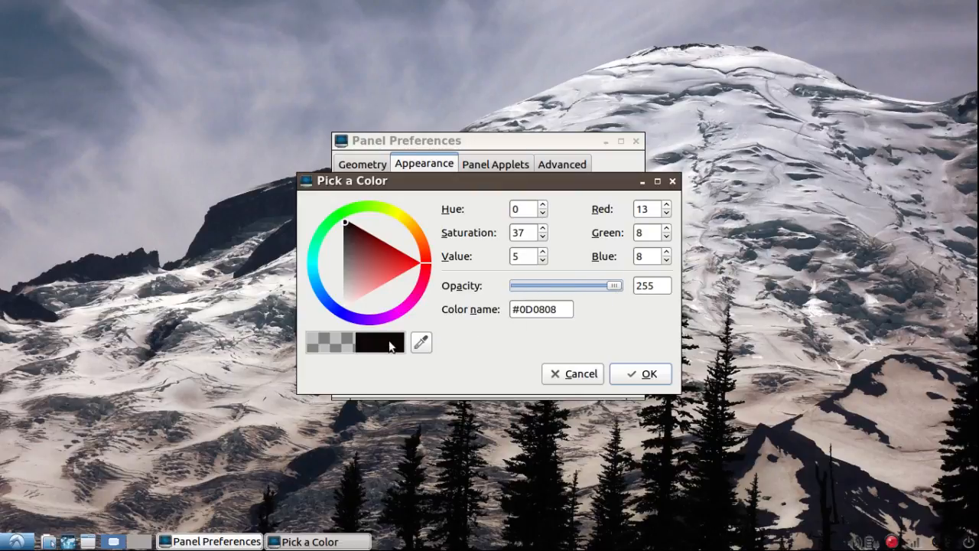
left_click(649, 375)
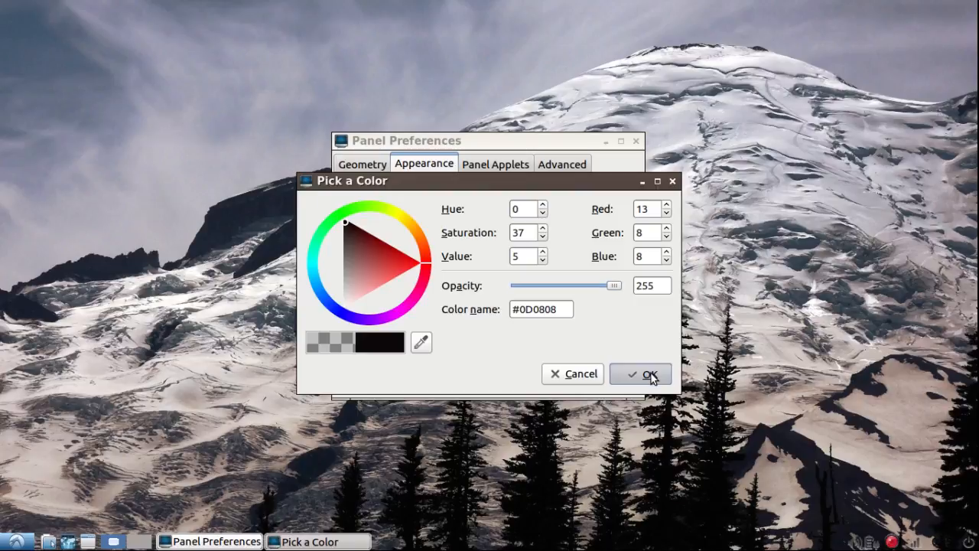
Step: Move the existing panel to the top edge of the screen and create a second panel along the bottom edge
left_click(363, 165)
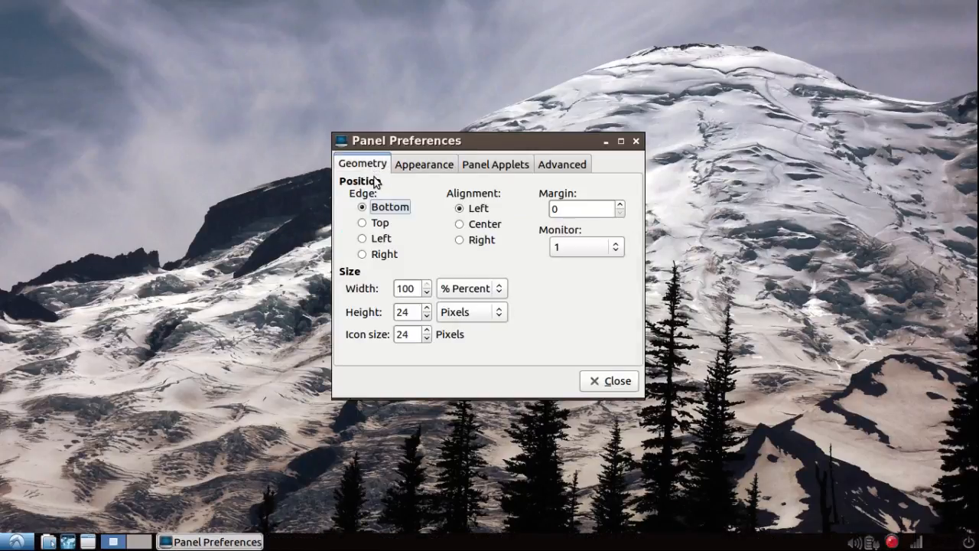
left_click(364, 223)
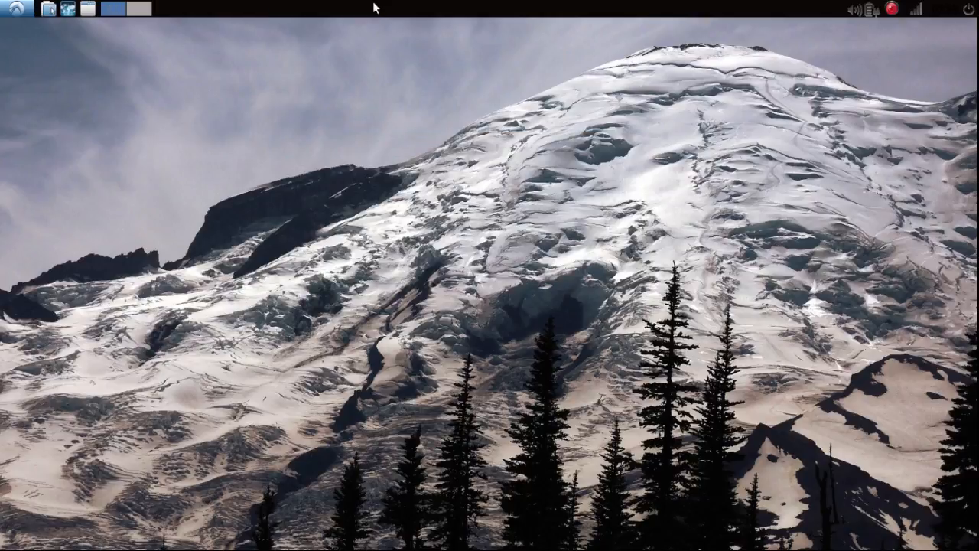
right_click(374, 7)
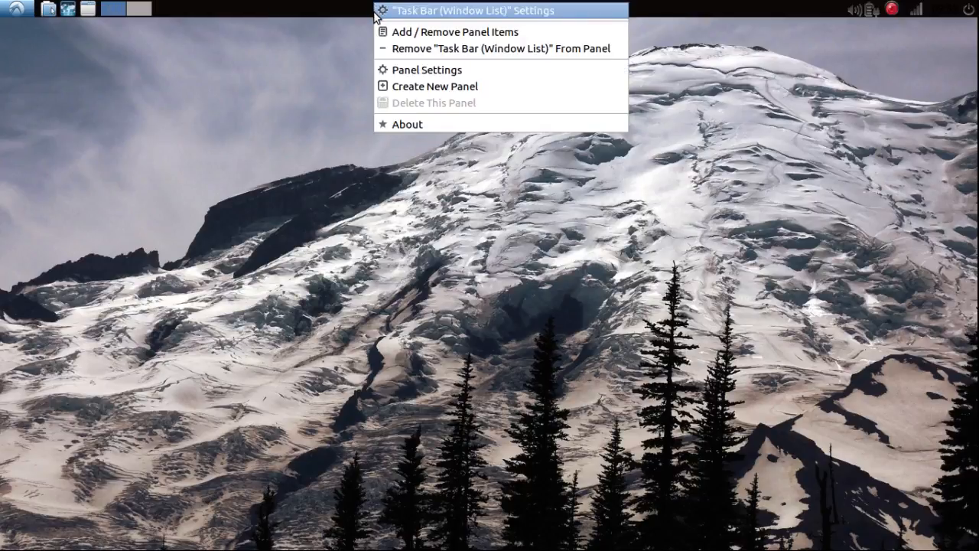
left_click(384, 86)
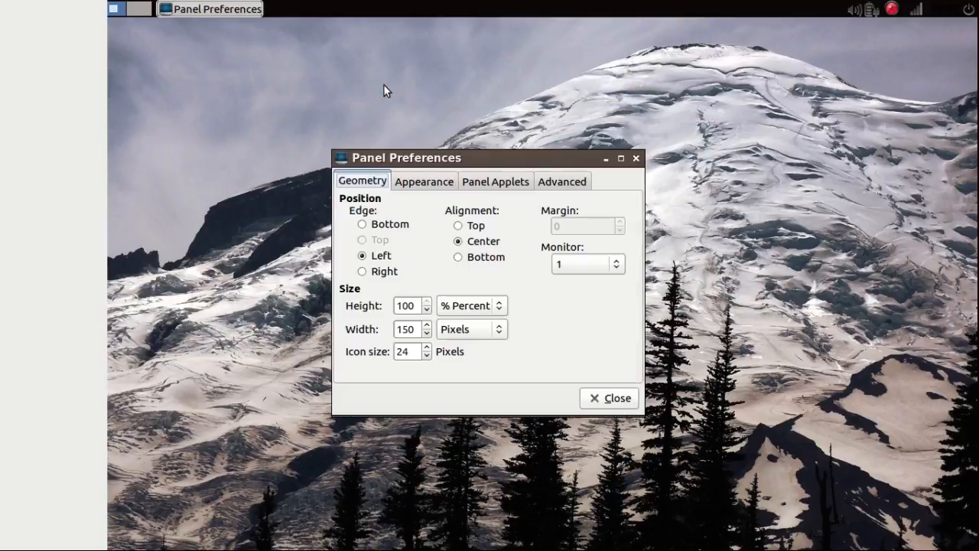
left_click(363, 225)
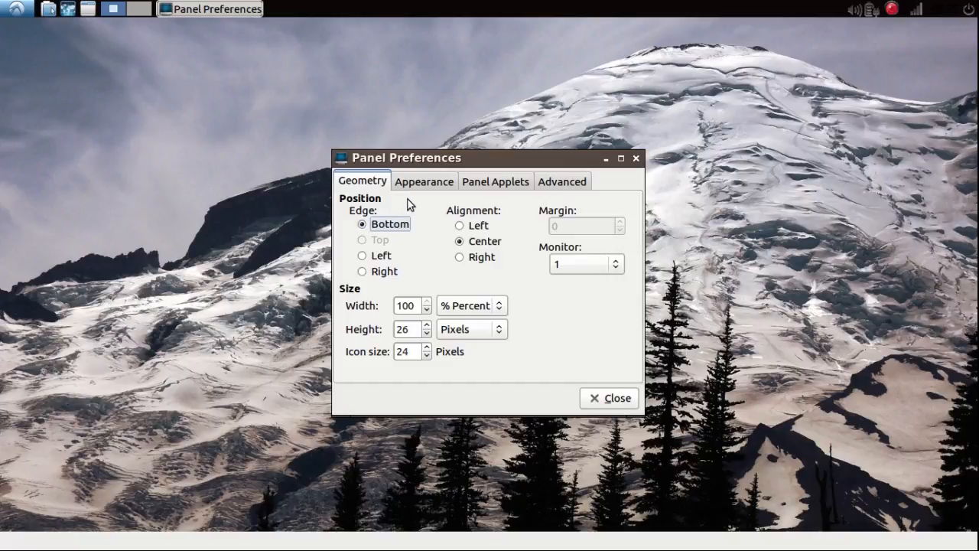
Step: Give the new bottom panel a solid black background color in place of the system theme
left_click(422, 184)
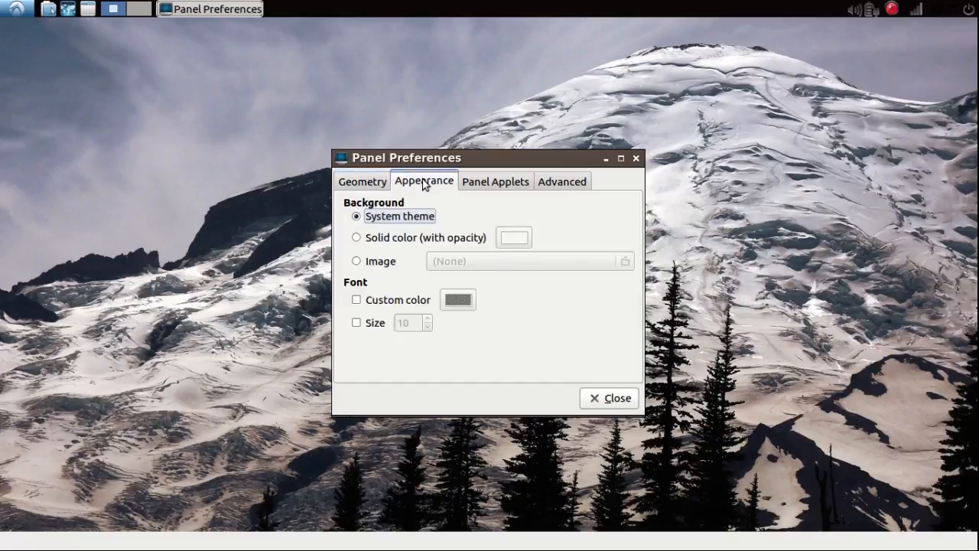
left_click(358, 238)
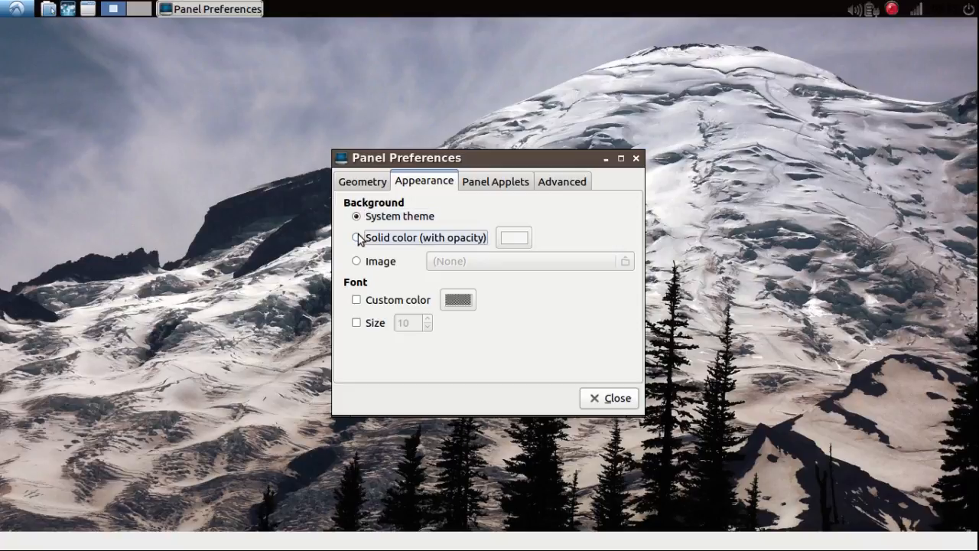
left_click(511, 238)
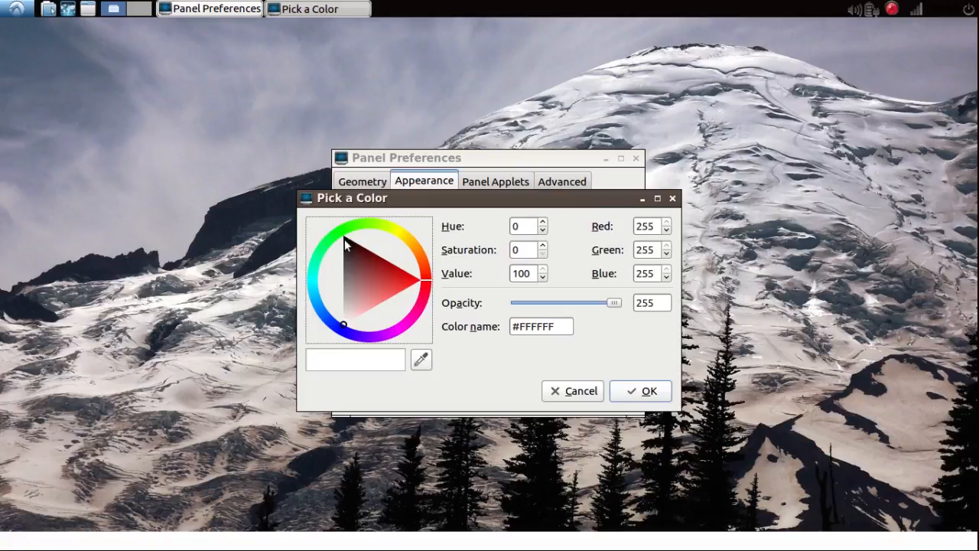
left_click_drag(345, 239, 345, 235)
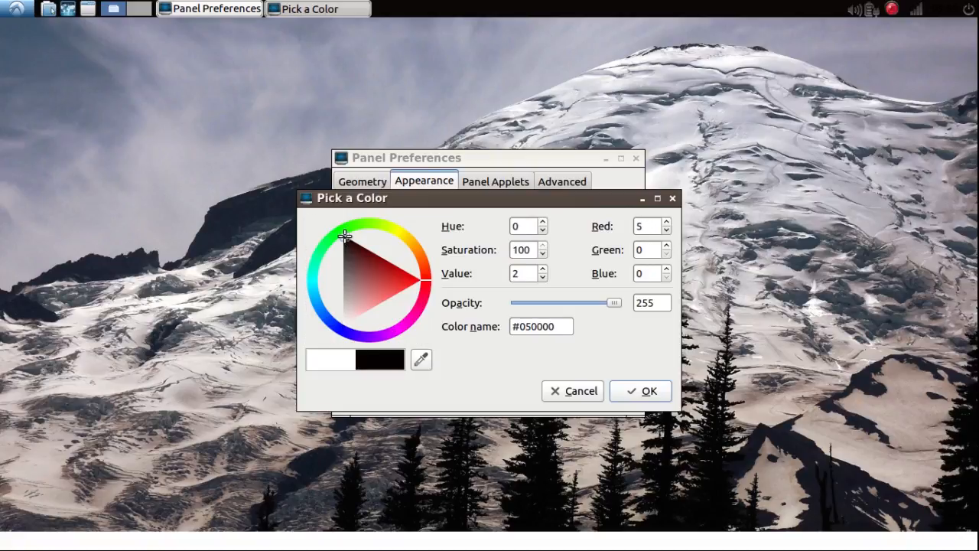
left_click(667, 231)
left_click(649, 393)
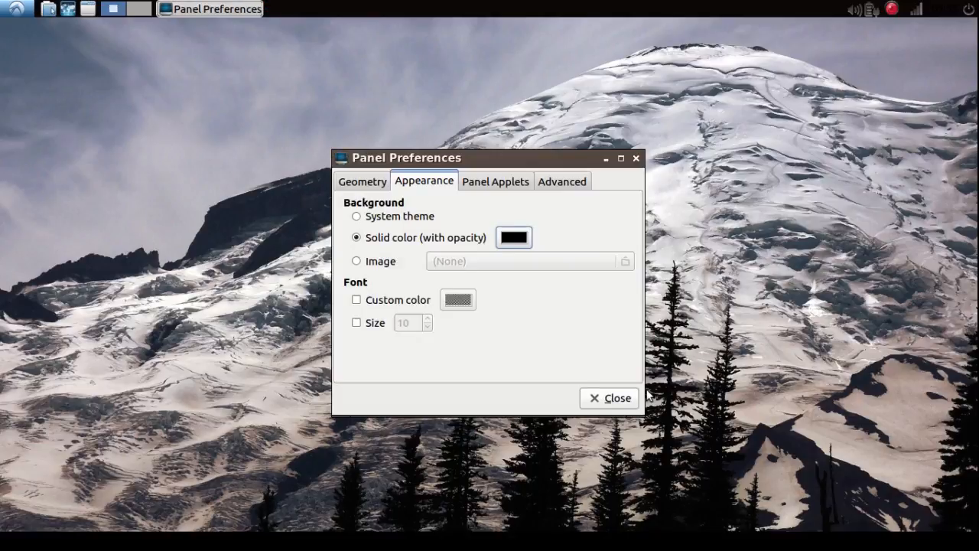
Step: Add the Minimize All Windows plugin to the bottom panel's applets, followed by a Spacer
left_click(502, 183)
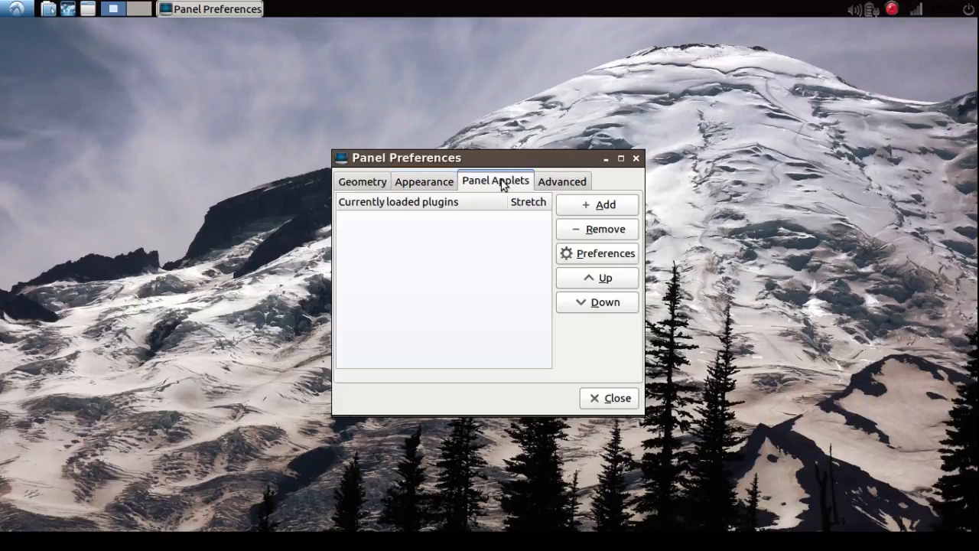
left_click(581, 209)
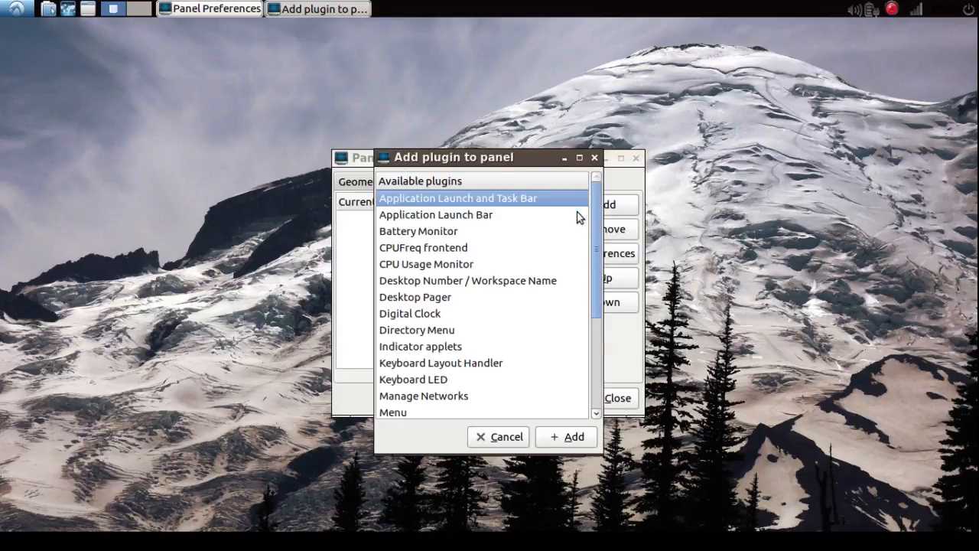
scroll(582, 230, "down", 5)
left_click(445, 280)
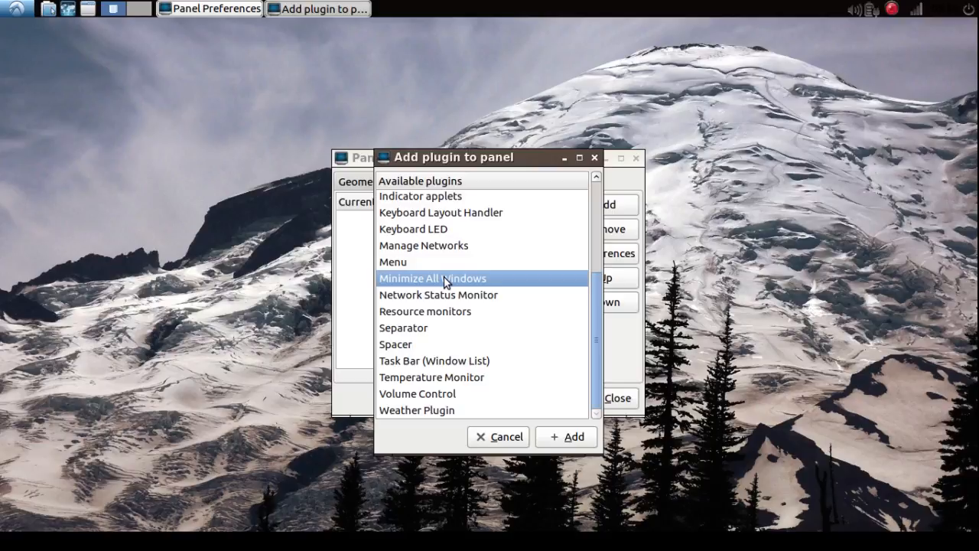
left_click(552, 436)
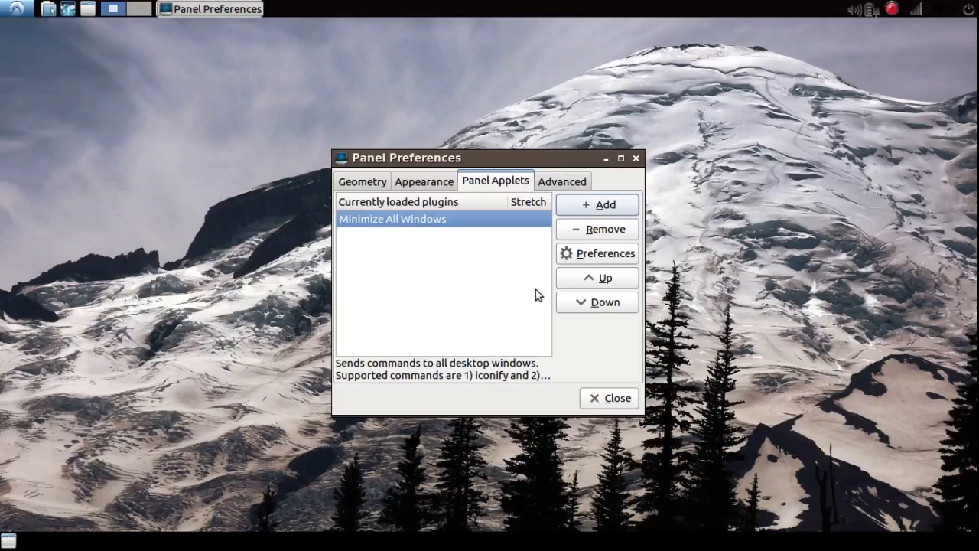
left_click(585, 206)
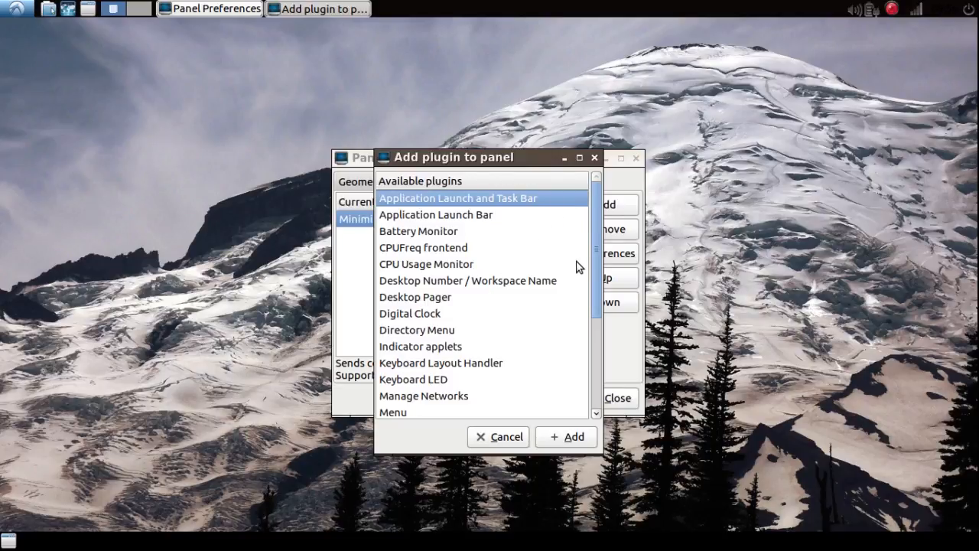
left_click_drag(597, 262, 597, 325)
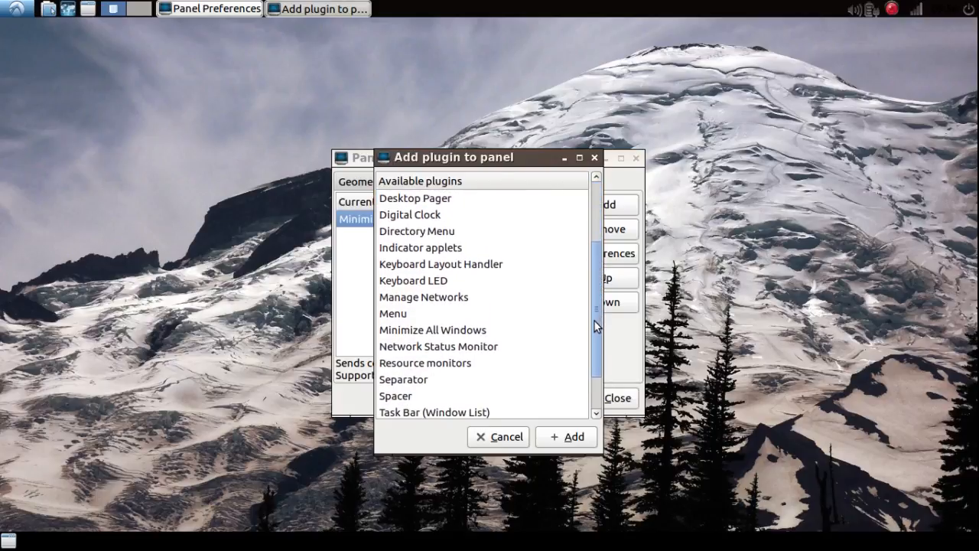
left_click(387, 401)
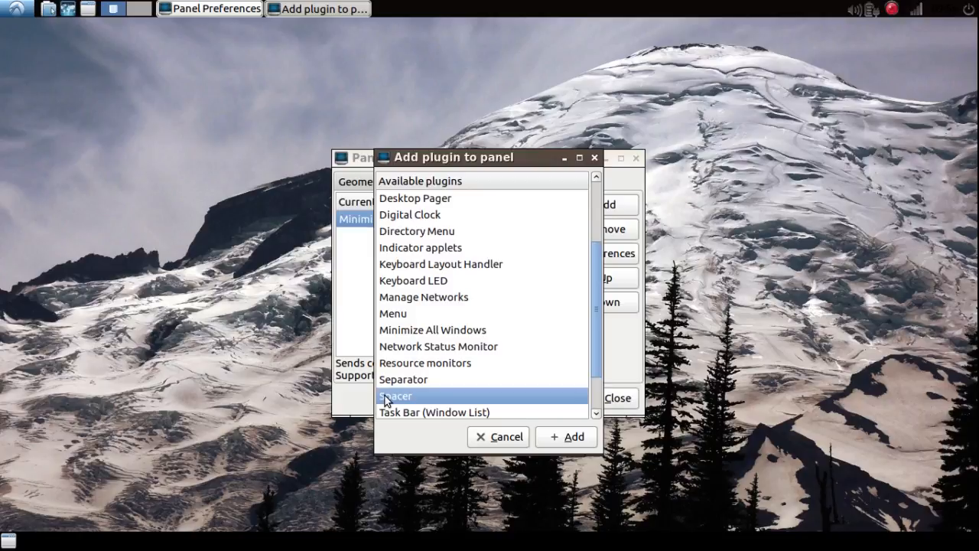
left_click(572, 436)
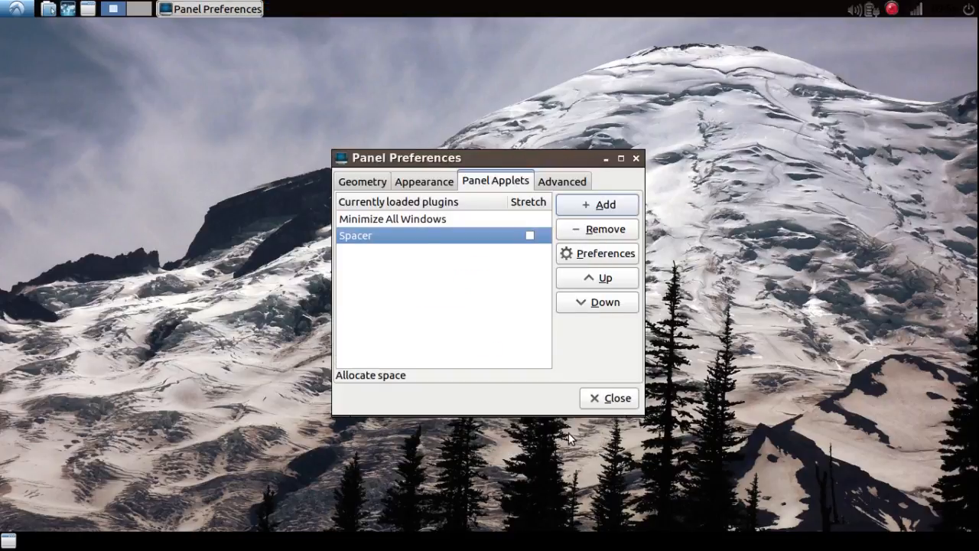
Step: Add the Task Bar (Window List) plugin to the bottom panel, followed by a second Spacer
left_click(599, 203)
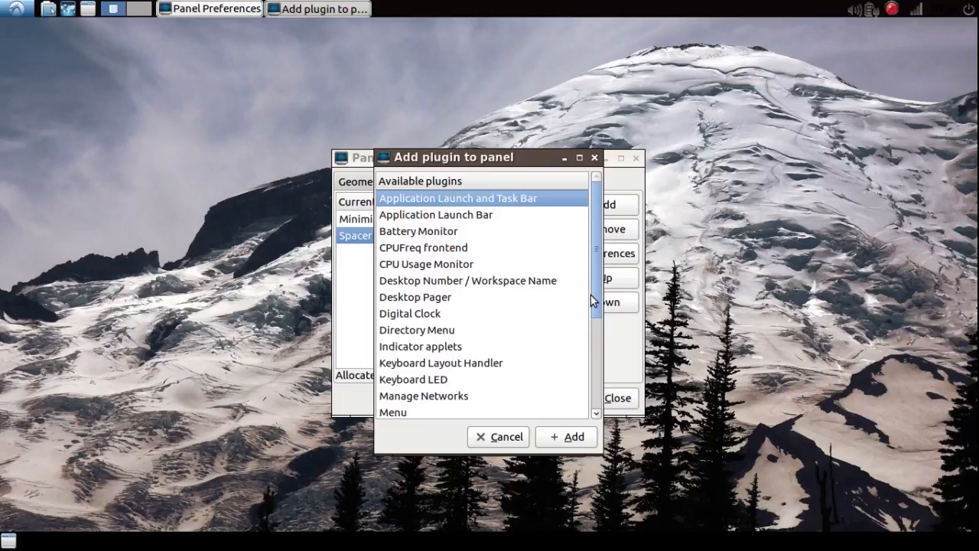
left_click_drag(599, 304, 587, 371)
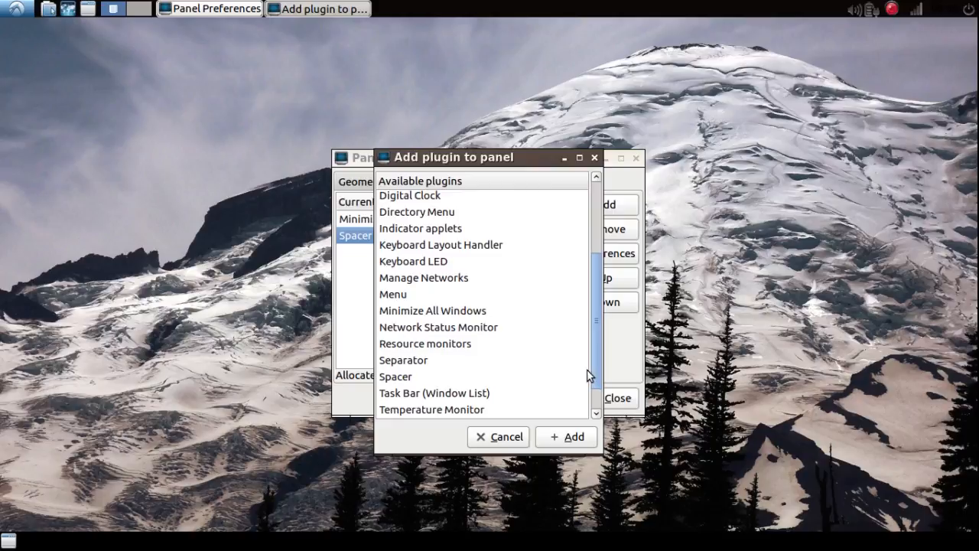
left_click(442, 393)
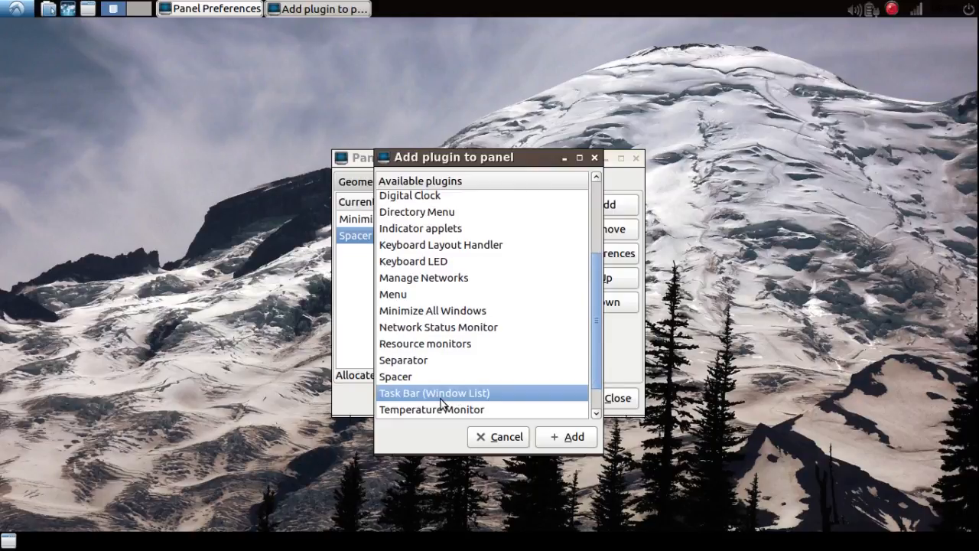
left_click(557, 437)
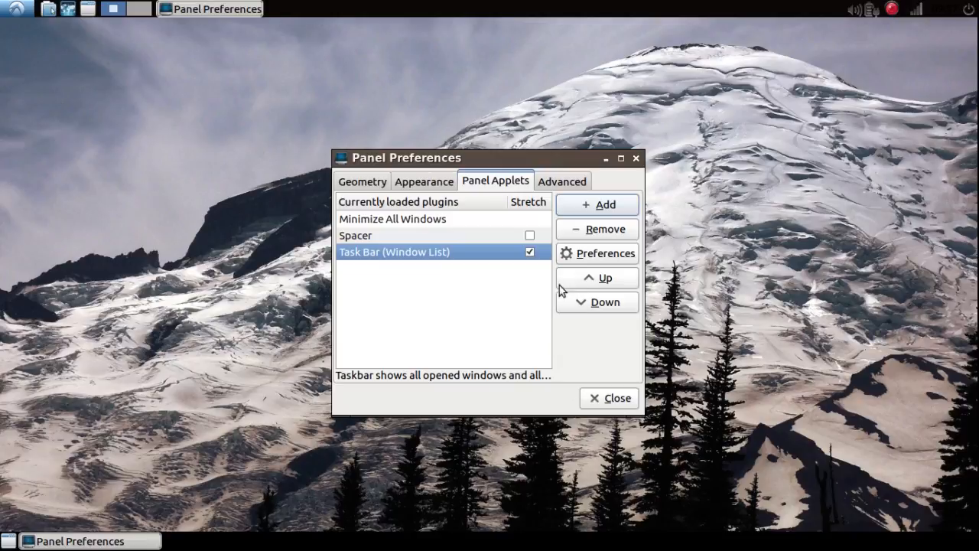
left_click(582, 211)
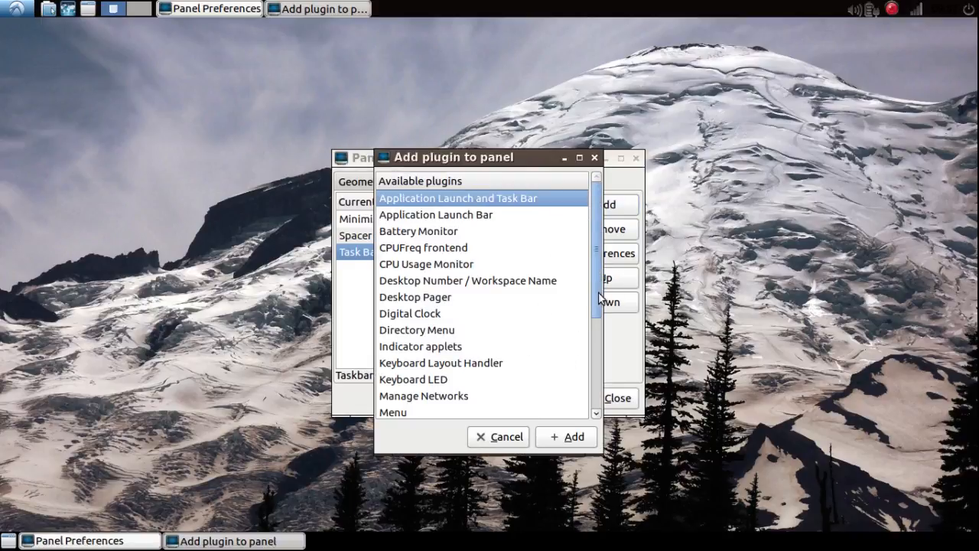
left_click_drag(594, 296, 582, 348)
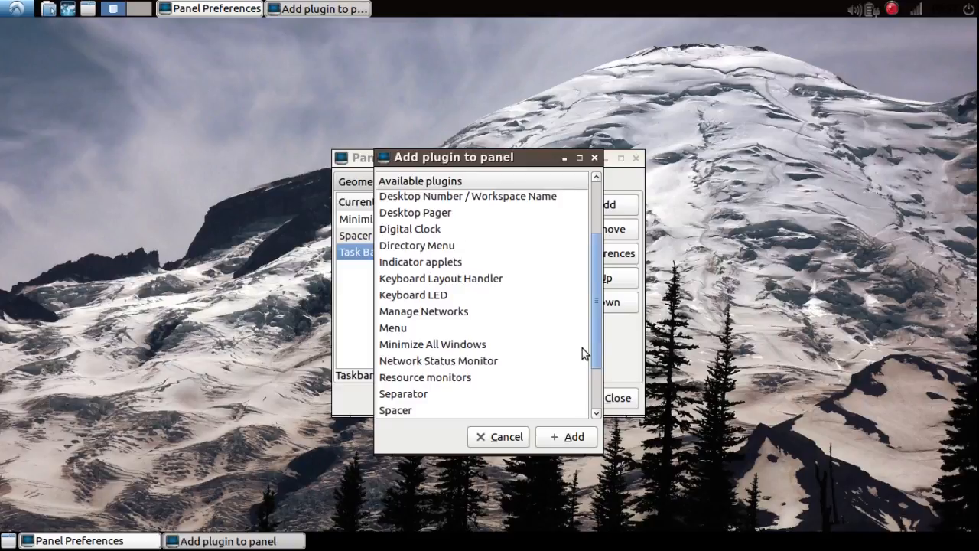
left_click(399, 410)
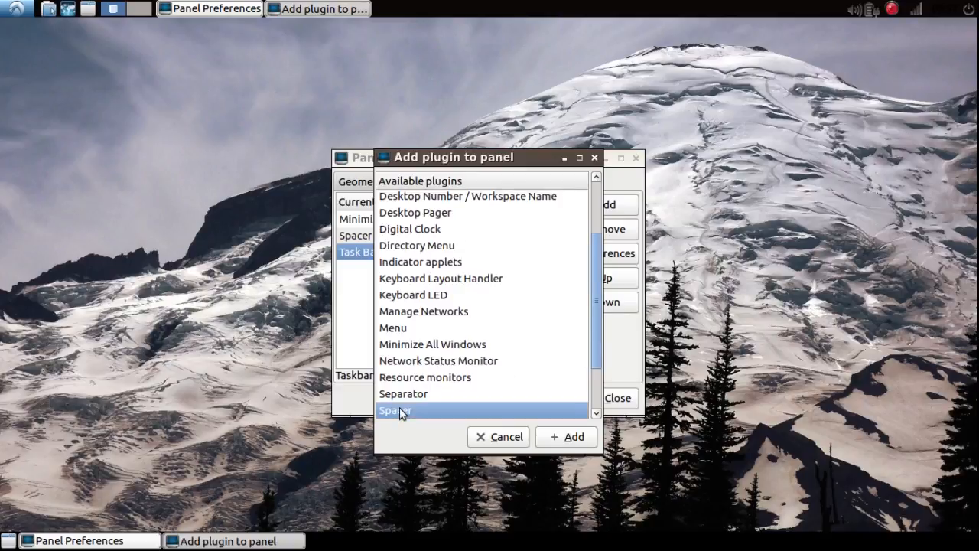
left_click(576, 439)
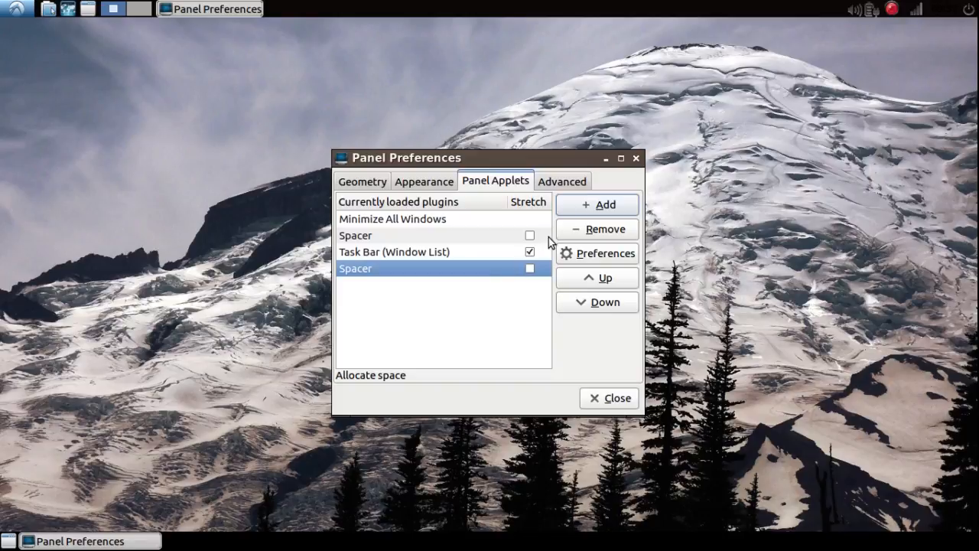
Step: Add the Desktop Pager plugin at the end of the bottom panel and close the panel preferences
left_click(587, 208)
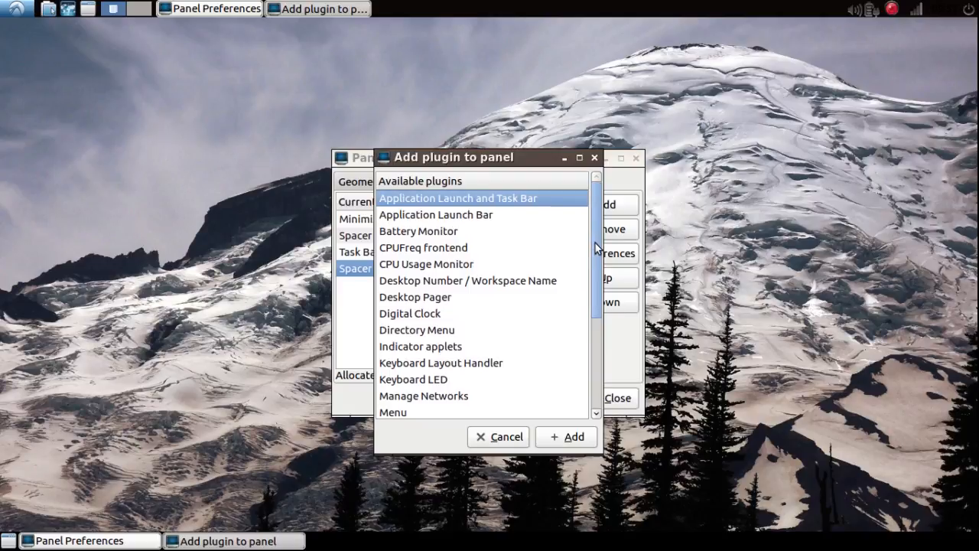
left_click_drag(596, 246, 590, 339)
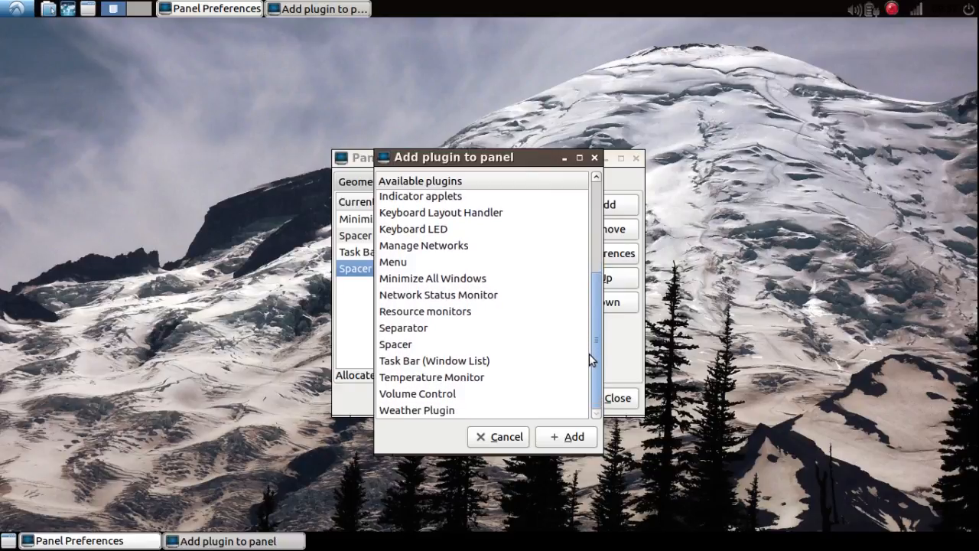
left_click_drag(593, 348, 595, 289)
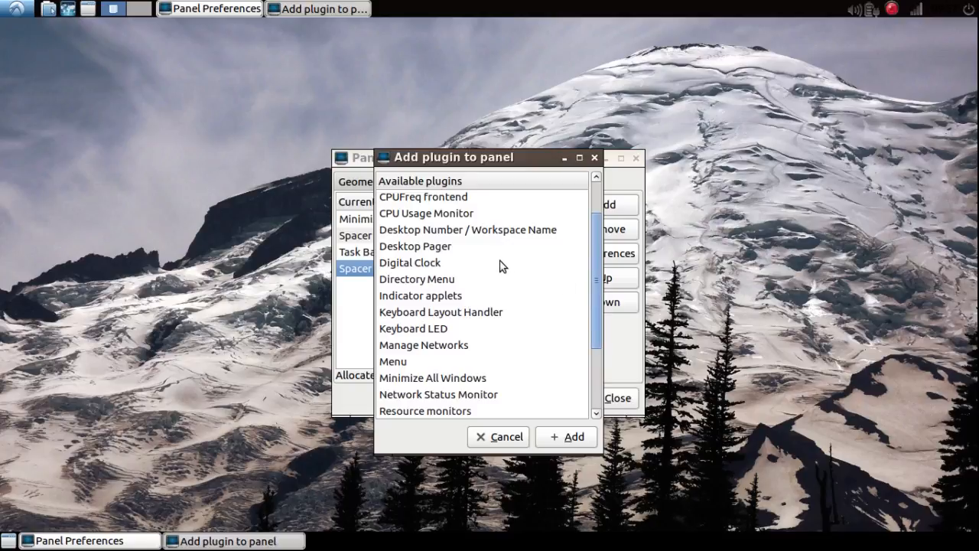
left_click(434, 249)
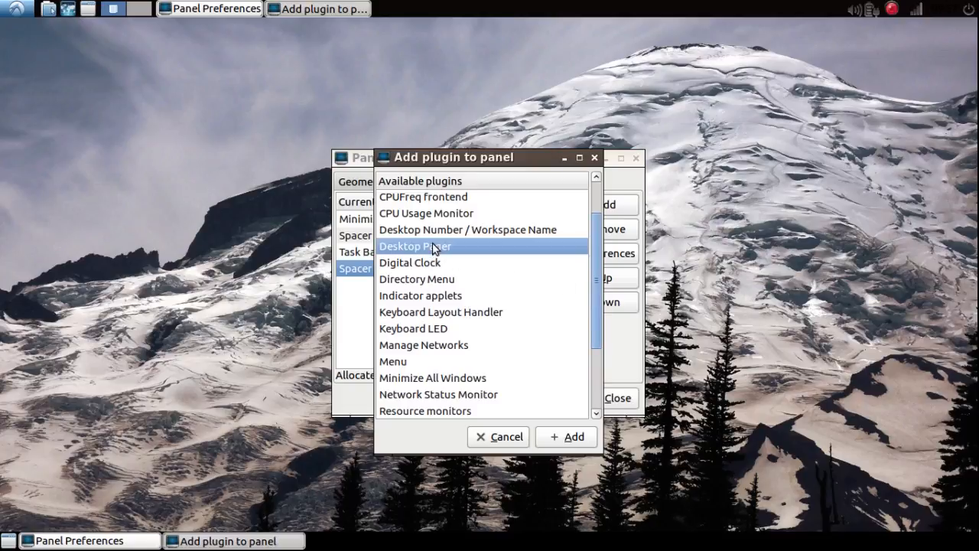
left_click(568, 437)
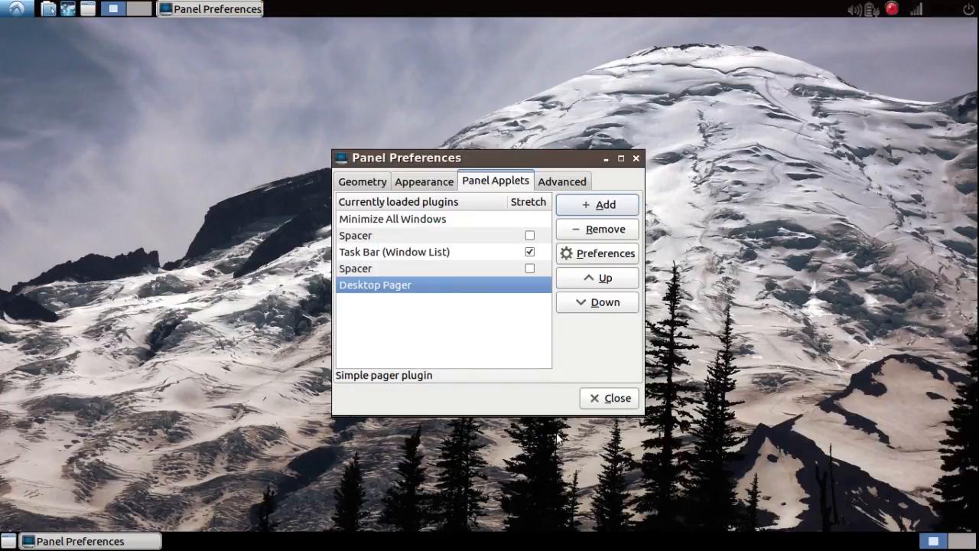
left_click(605, 394)
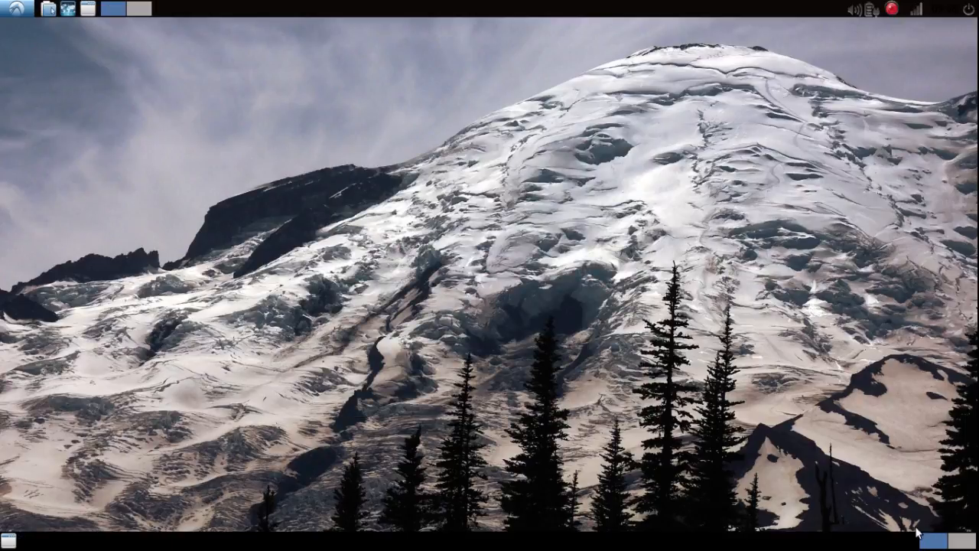
Step: Set the number of desktops to 4 in the Desktop Pager settings and close the configuration manager
right_click(937, 541)
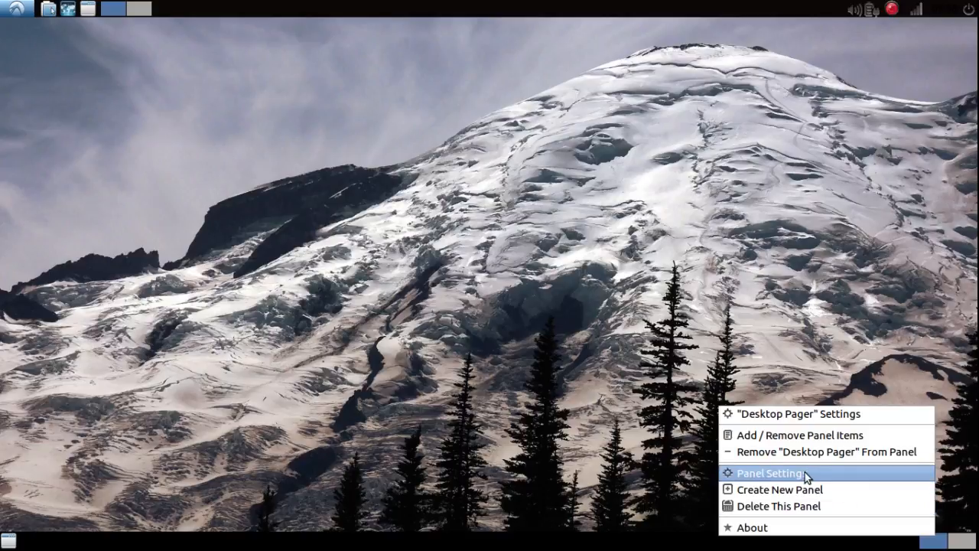
left_click(812, 414)
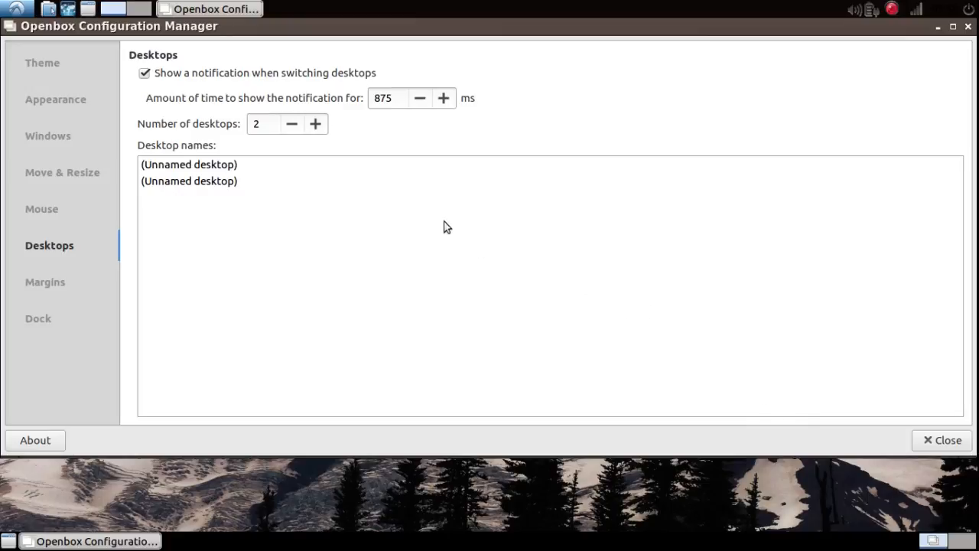
left_click(314, 126)
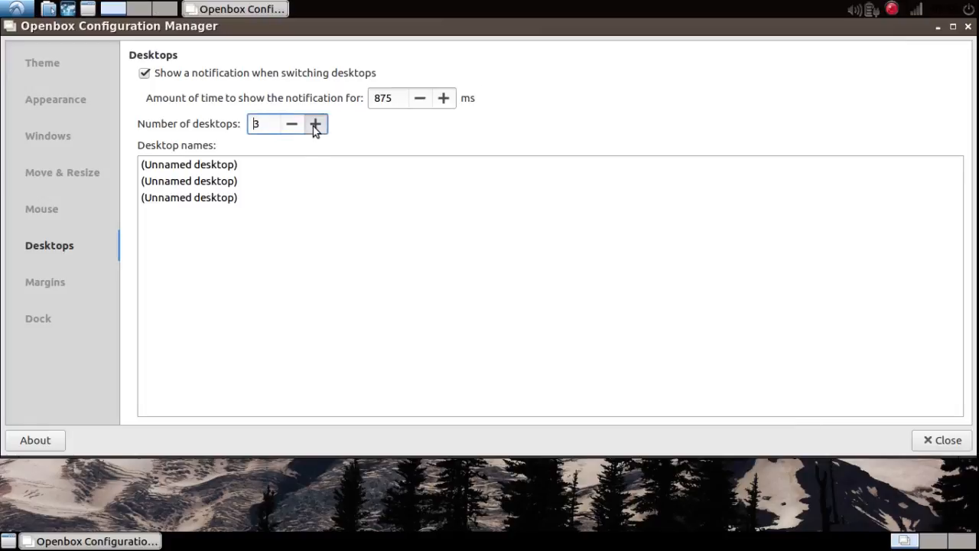
left_click(313, 126)
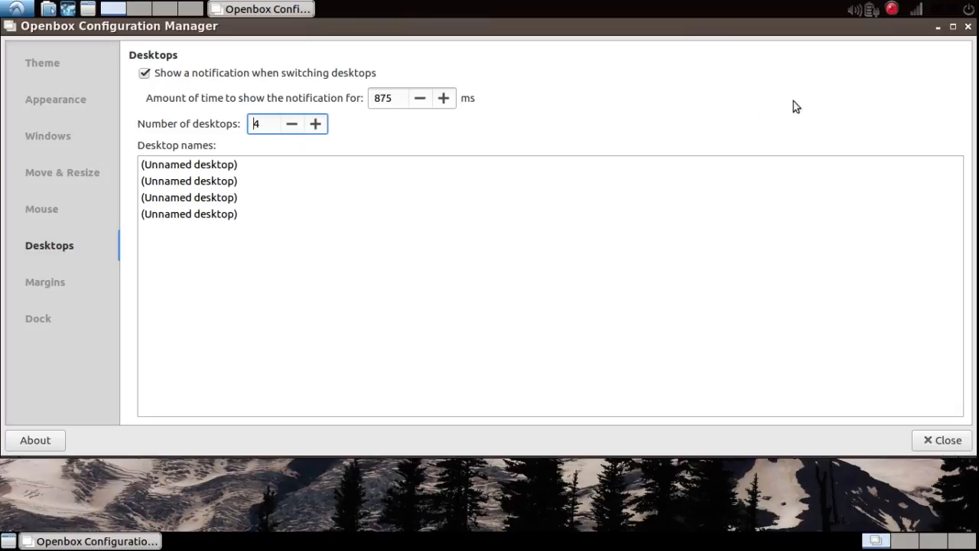
left_click(968, 29)
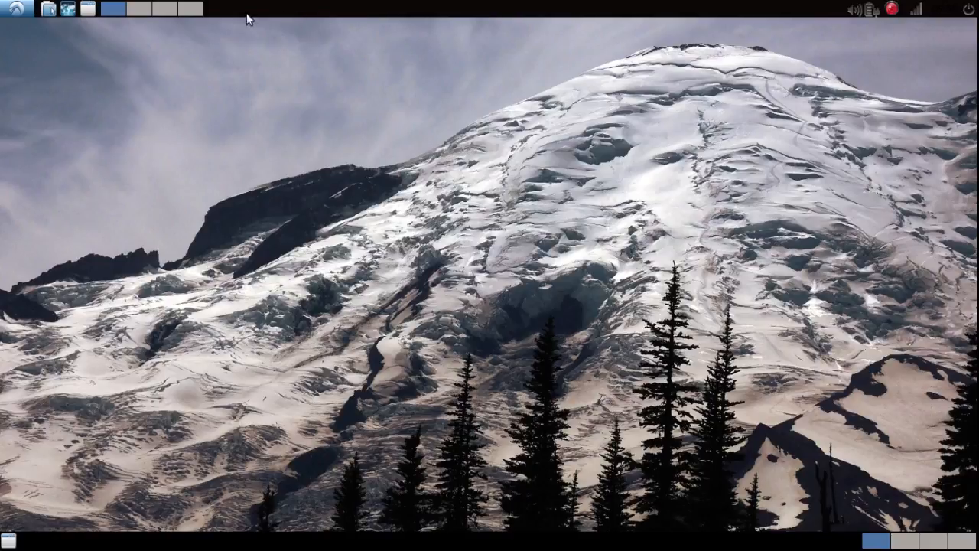
Step: Remove the Desktop Pager and the Task Bar (Window List) from the top panel
right_click(172, 10)
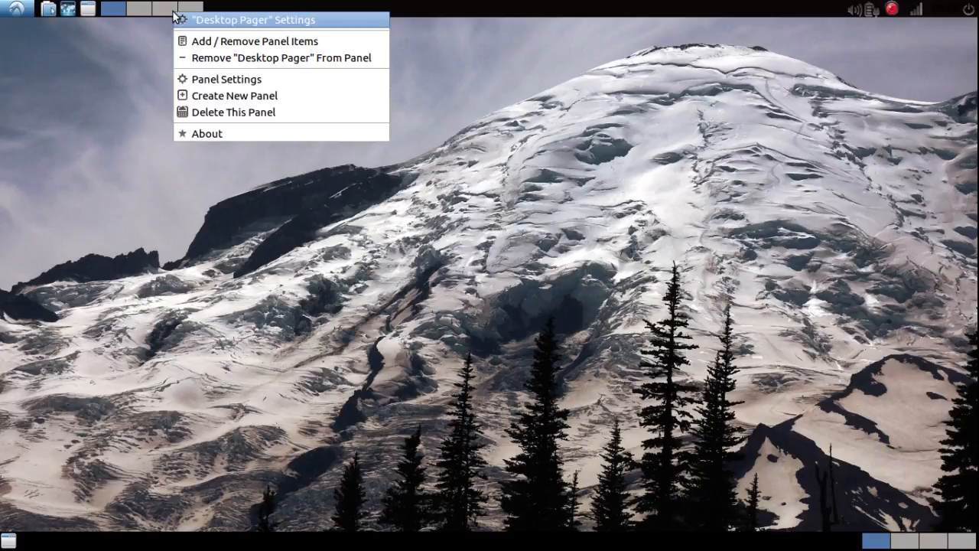
left_click(201, 58)
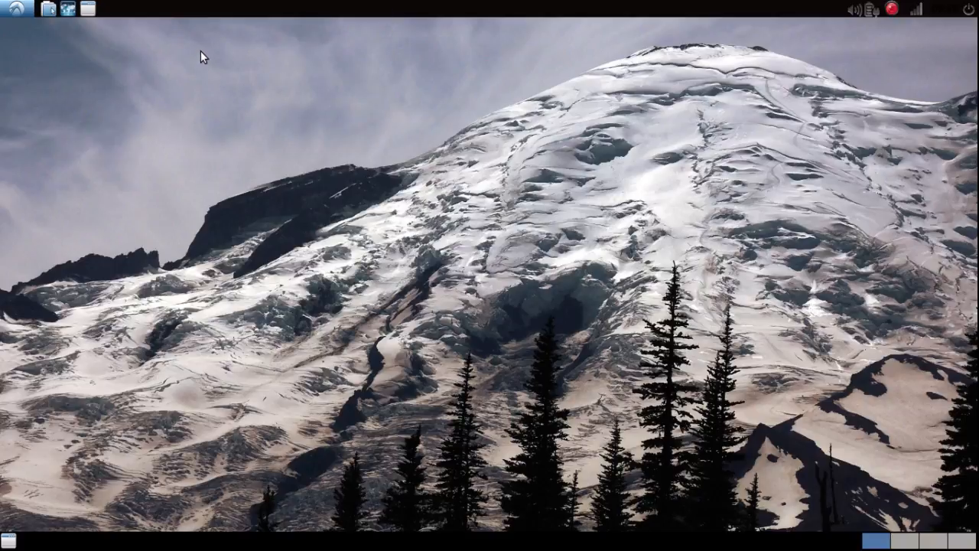
right_click(290, 9)
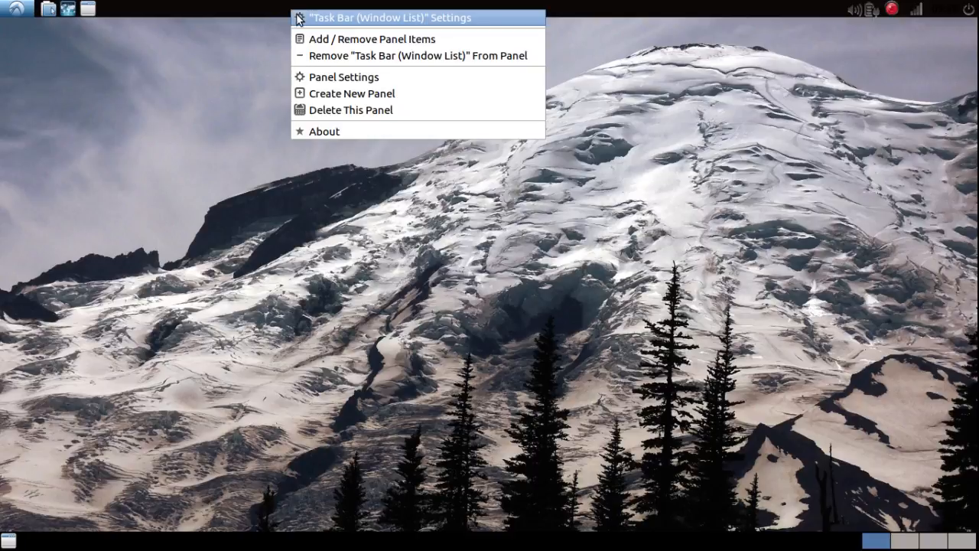
left_click(322, 57)
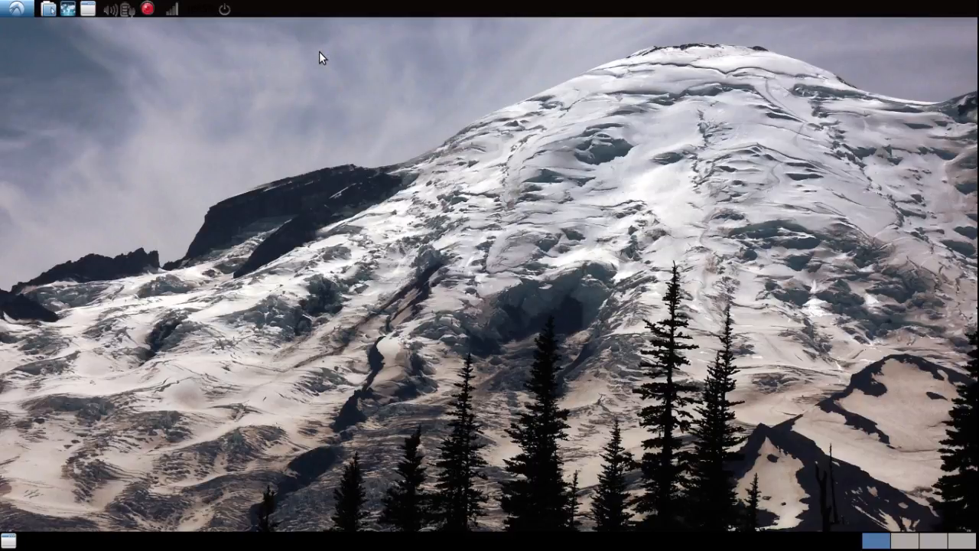
Step: Remove Minimize All Windows from the top panel's applets and enable Stretch for the Spacer just before Volume Control
right_click(285, 8)
left_click(329, 35)
left_click(523, 171)
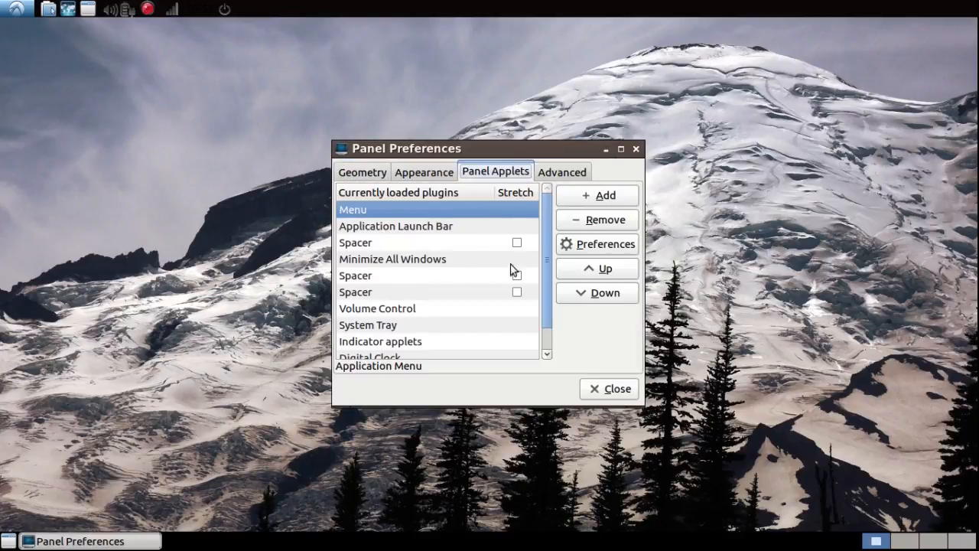
left_click(435, 260)
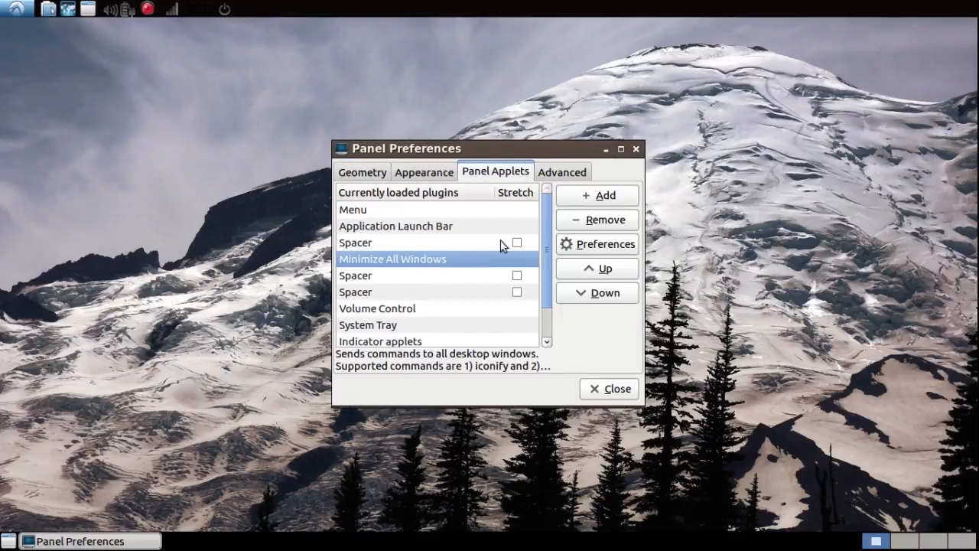
left_click(571, 224)
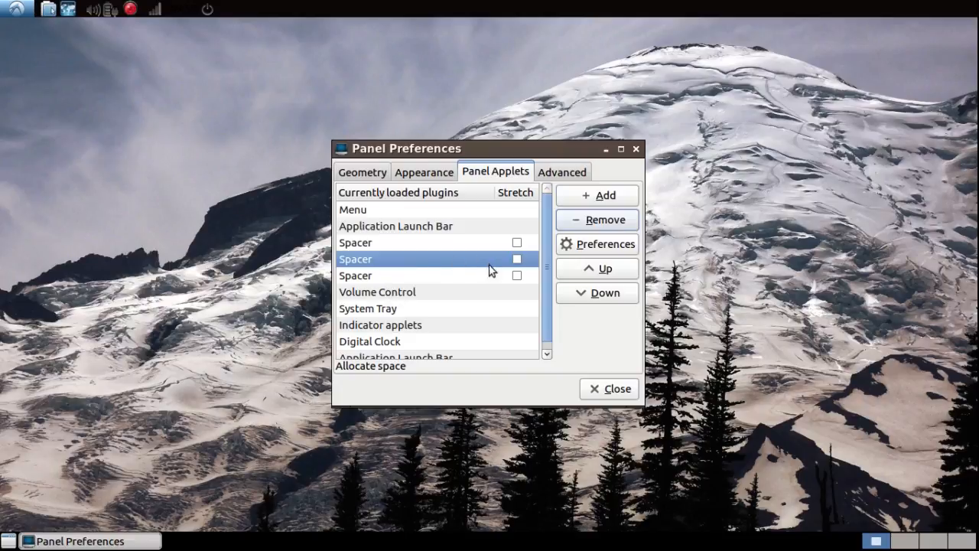
left_click(516, 276)
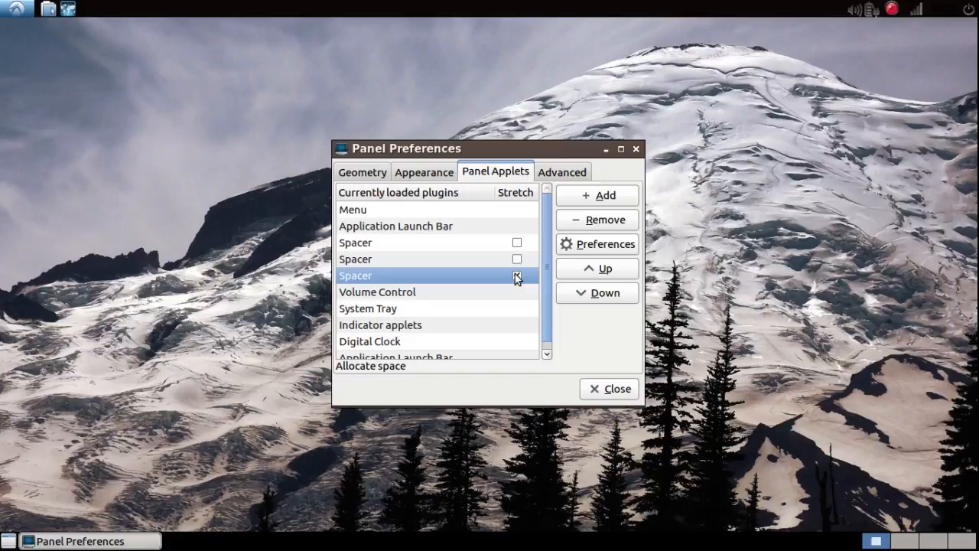
Step: Enable Stretch for both Spacers around the Task Bar in the bottom panel's applets and close the panel preferences
left_click(610, 390)
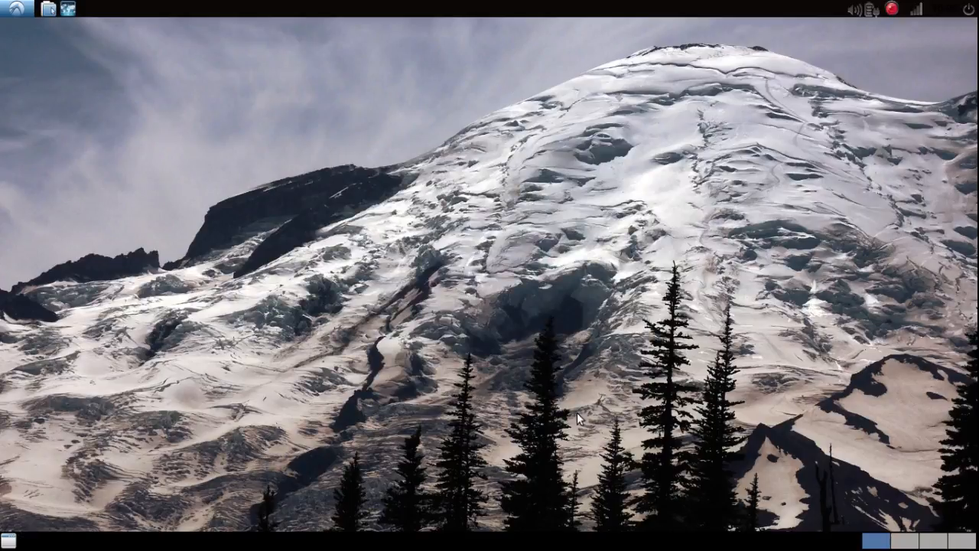
right_click(371, 540)
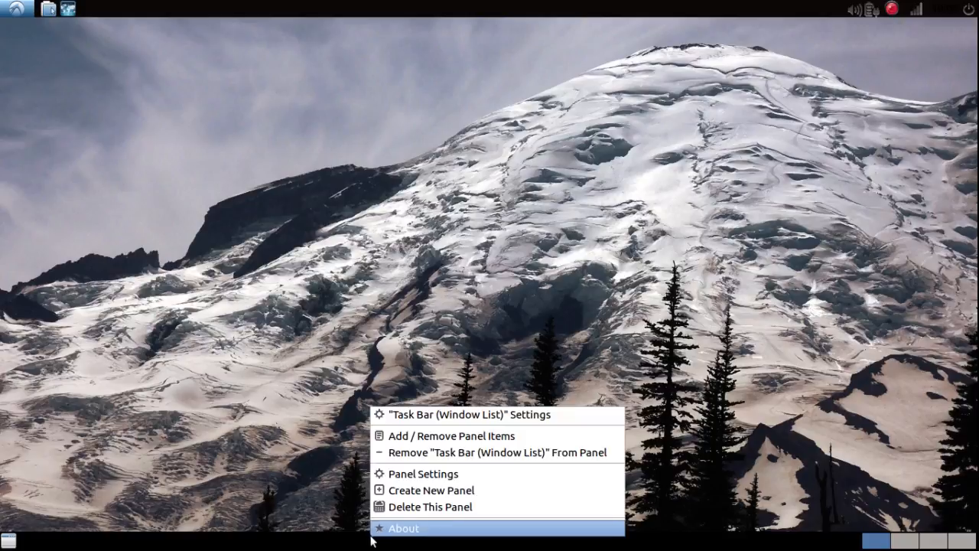
left_click(404, 474)
left_click(498, 171)
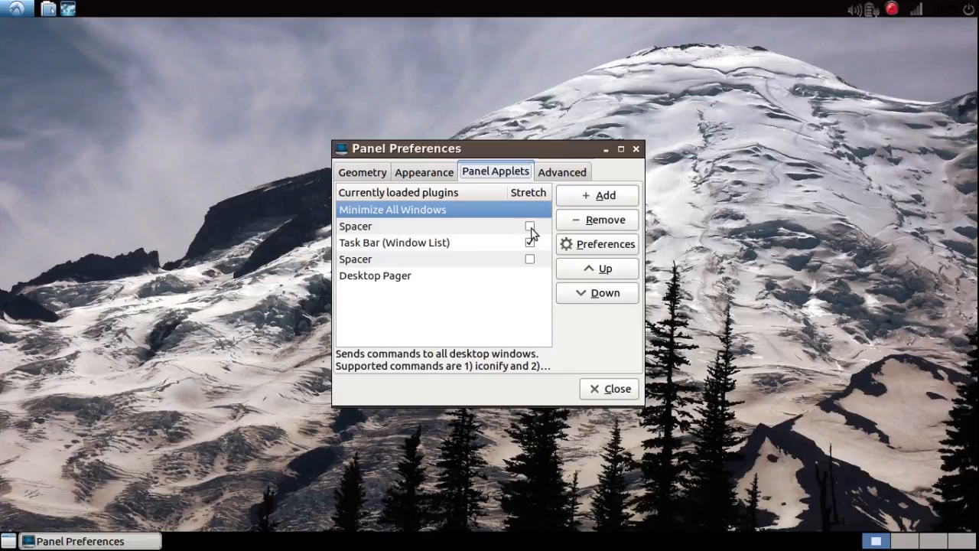
left_click(531, 227)
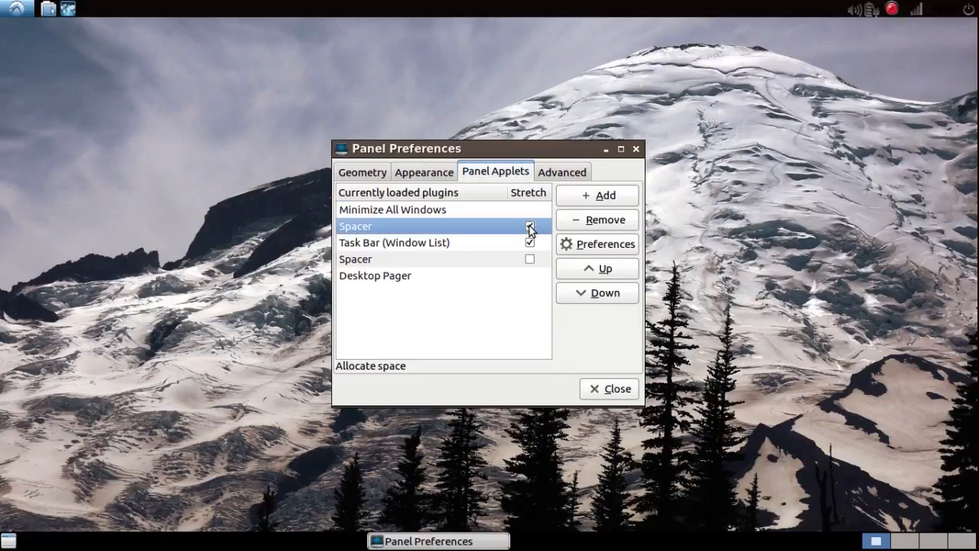
left_click(530, 260)
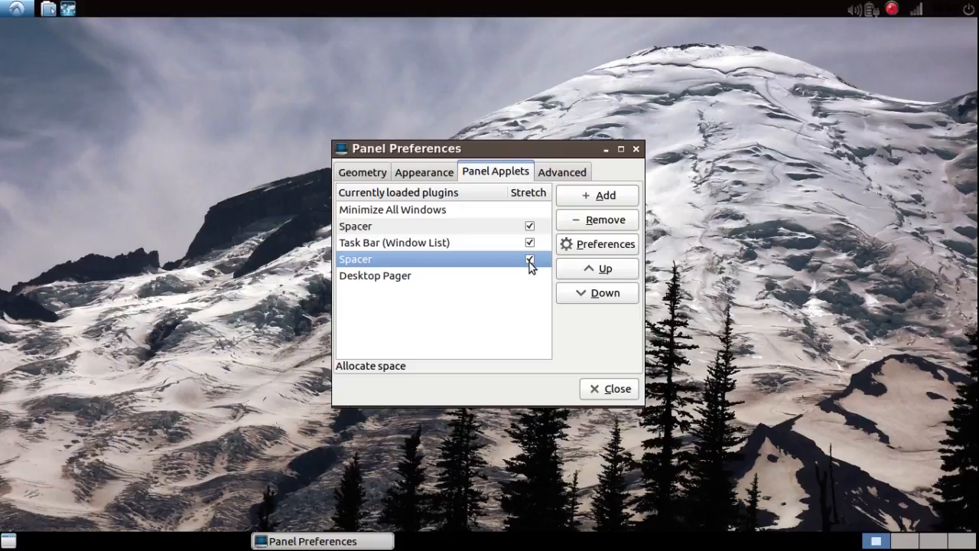
left_click(635, 149)
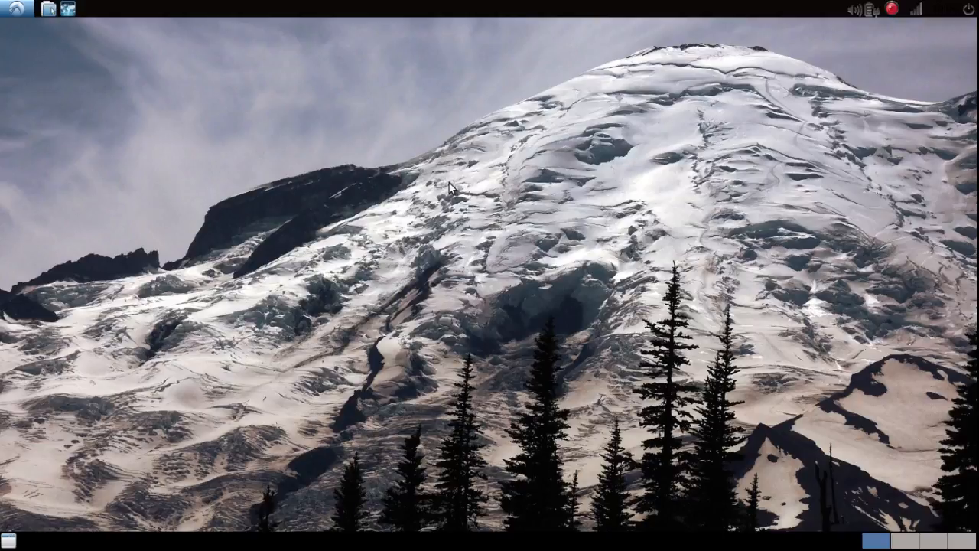
Step: Show and hide the calendar of the top panel's Digital Clock
left_click(933, 15)
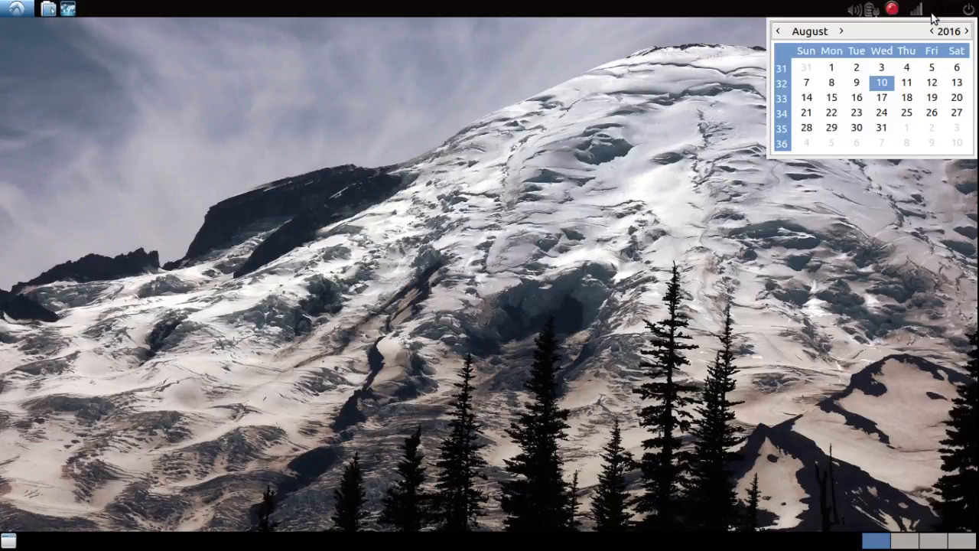
left_click(940, 13)
left_click(943, 14)
left_click(942, 14)
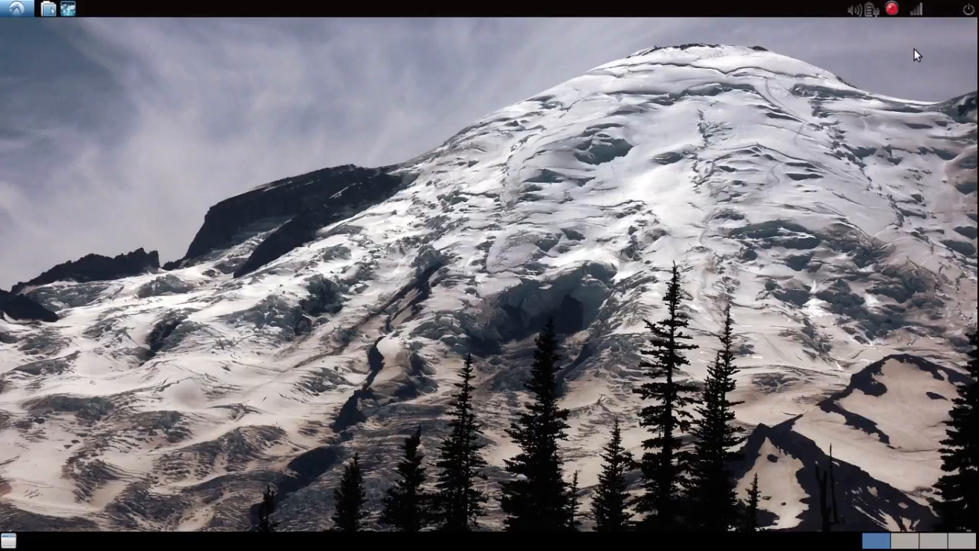
left_click(946, 12)
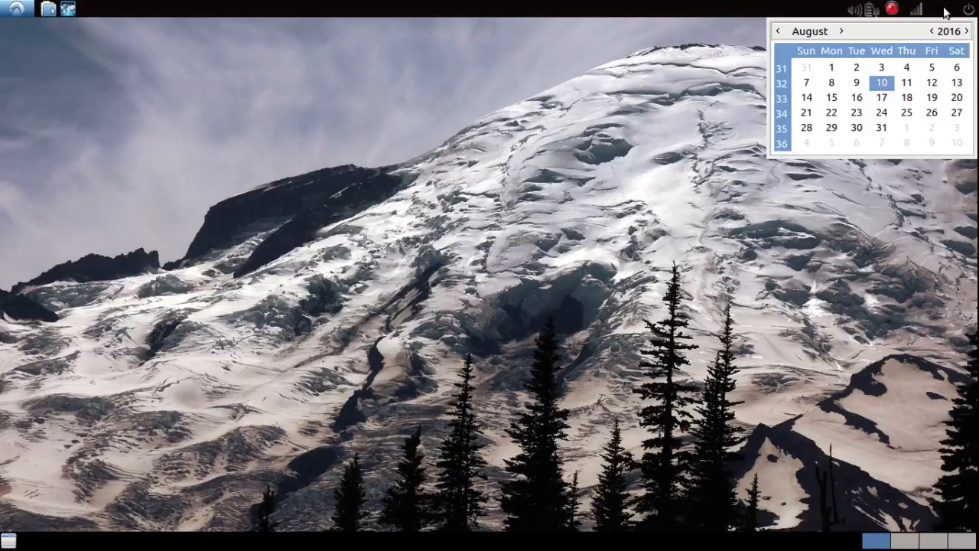
left_click(945, 12)
left_click(946, 12)
left_click(945, 12)
Step: Review the clock and tooltip formats in the Digital Clock settings and close them
right_click(946, 12)
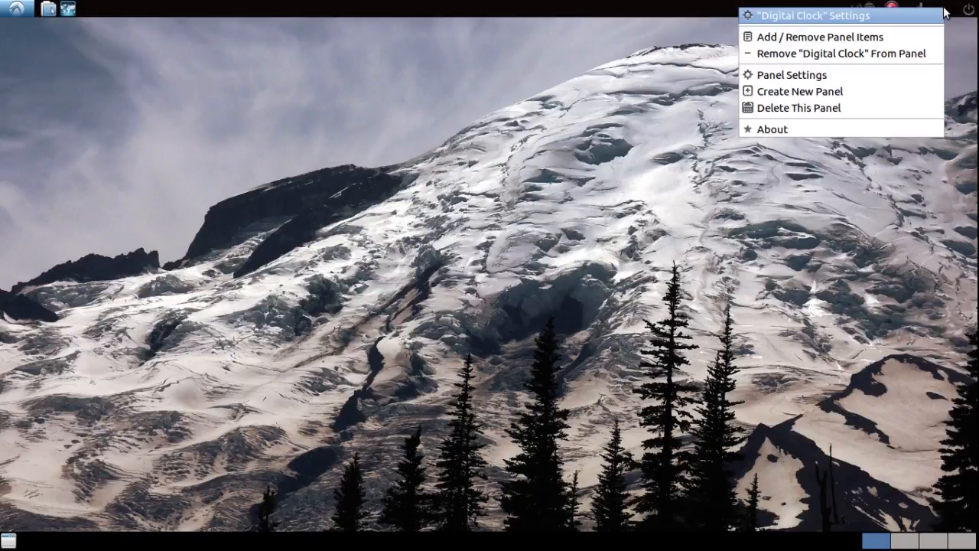
left_click(903, 18)
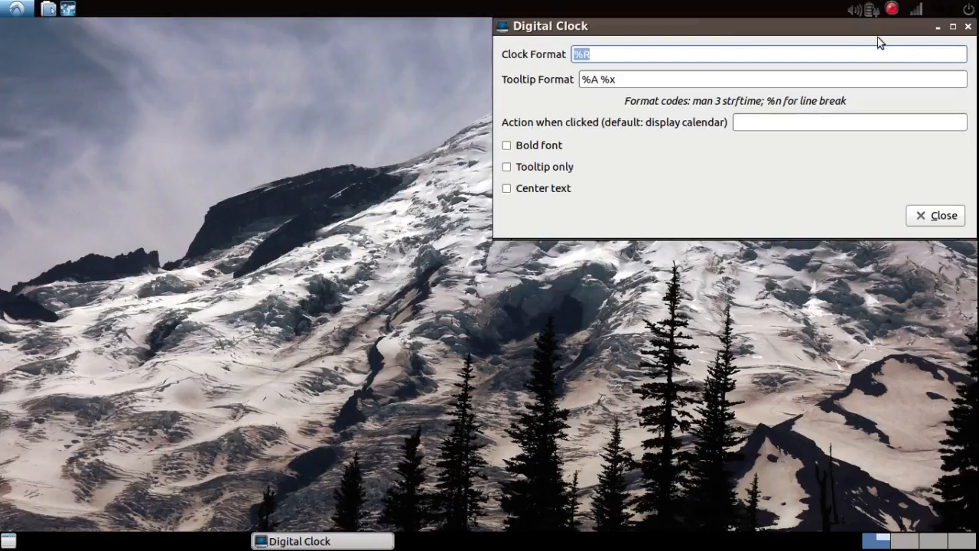
left_click(942, 215)
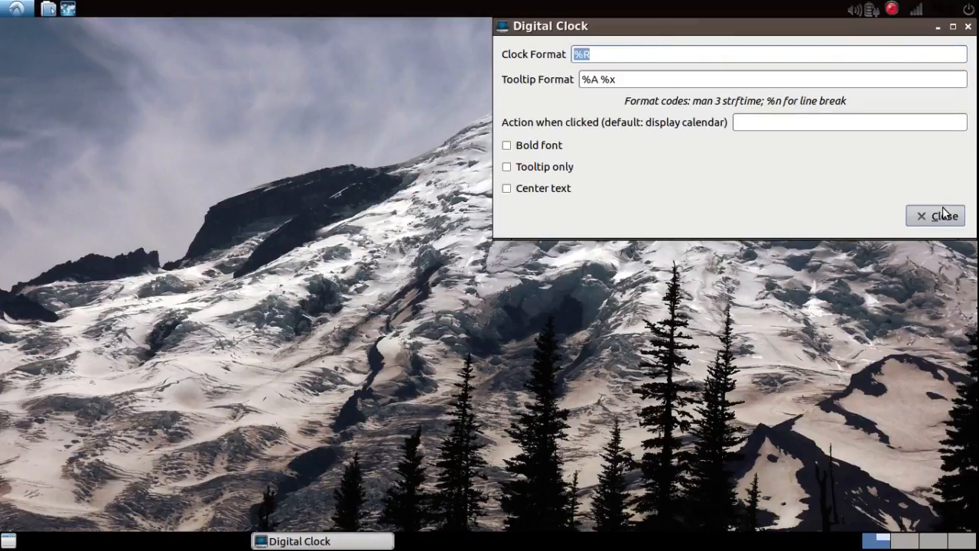
Step: Set the custom font color of the top panel to white (#FFFFFF) in its appearance preferences
right_click(710, 8)
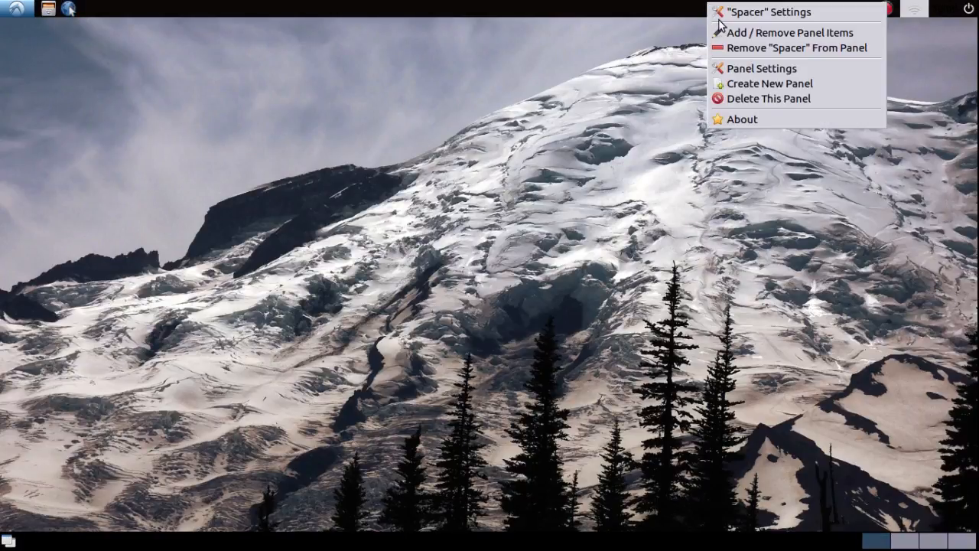
left_click(738, 68)
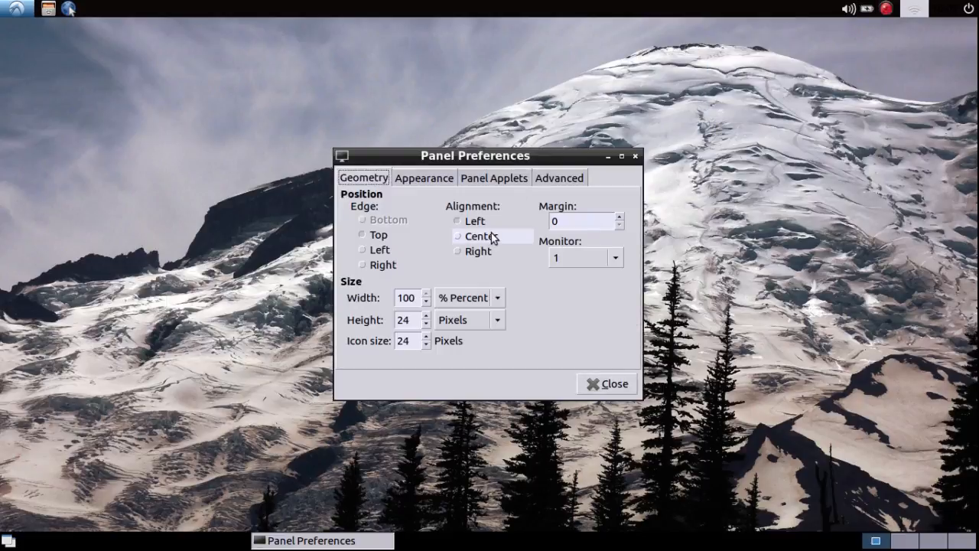
left_click(425, 182)
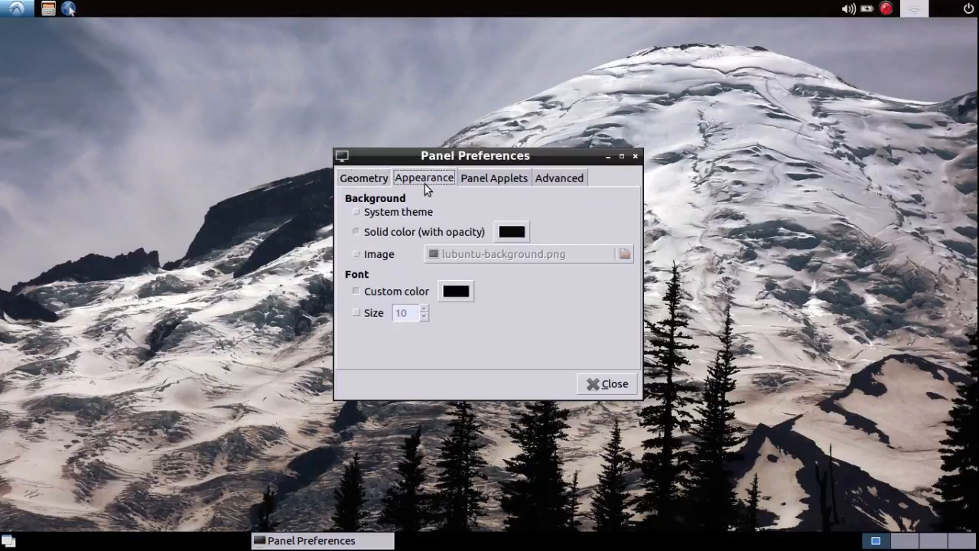
left_click(355, 292)
left_click(419, 294)
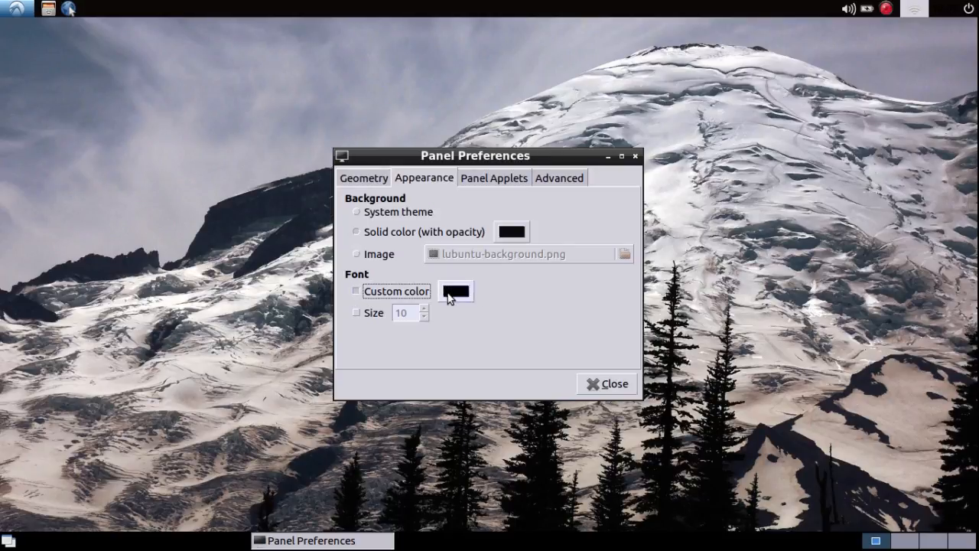
left_click(455, 291)
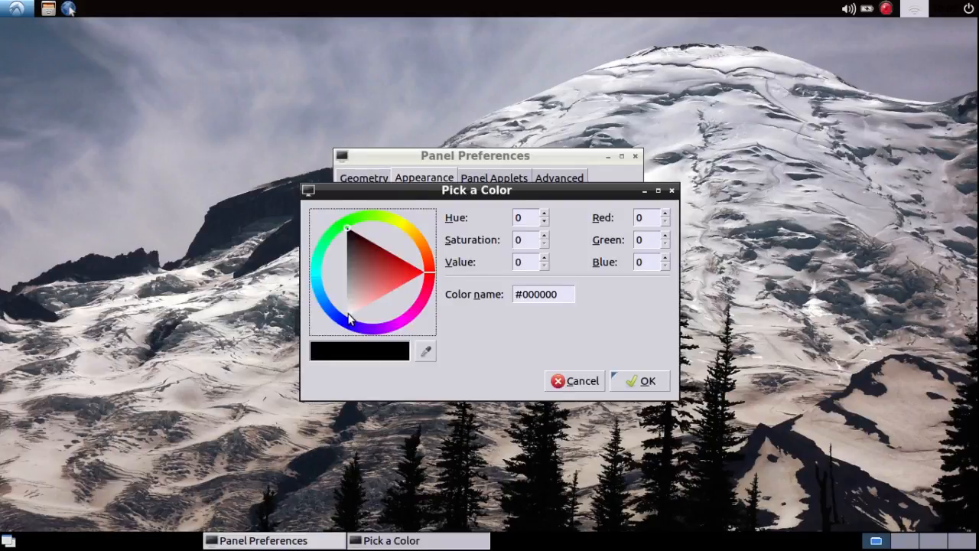
left_click(349, 315)
left_click(347, 317)
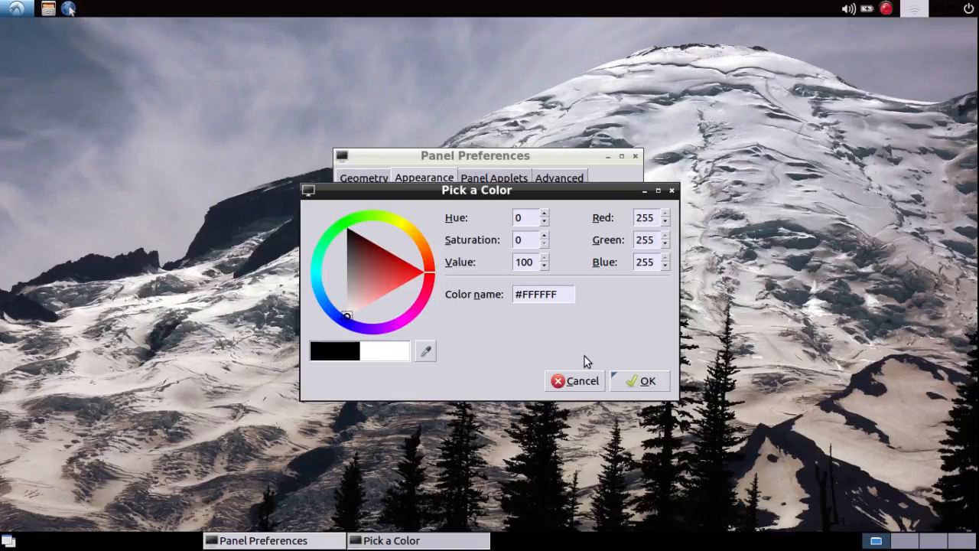
left_click(632, 386)
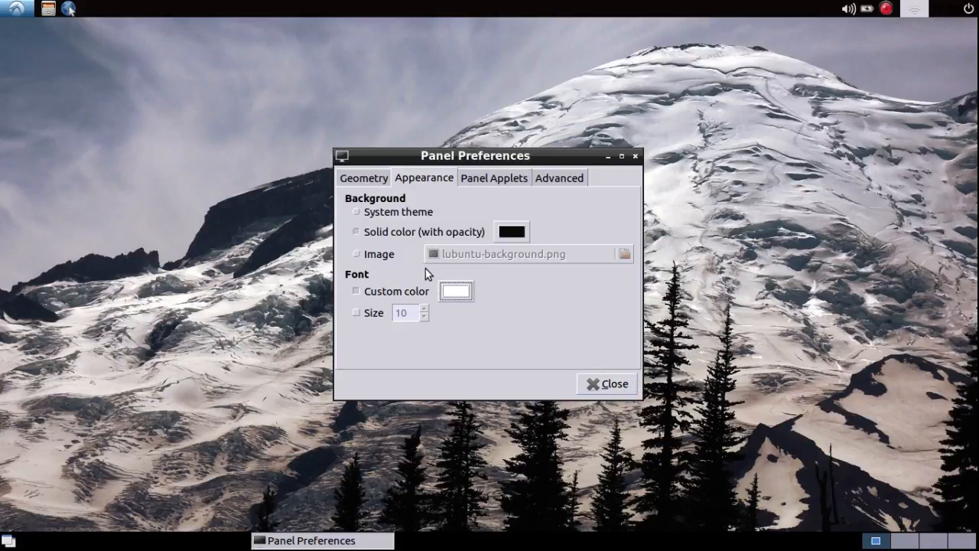
Step: Disable the custom font color for the top panel and close the panel preferences
left_click(357, 294)
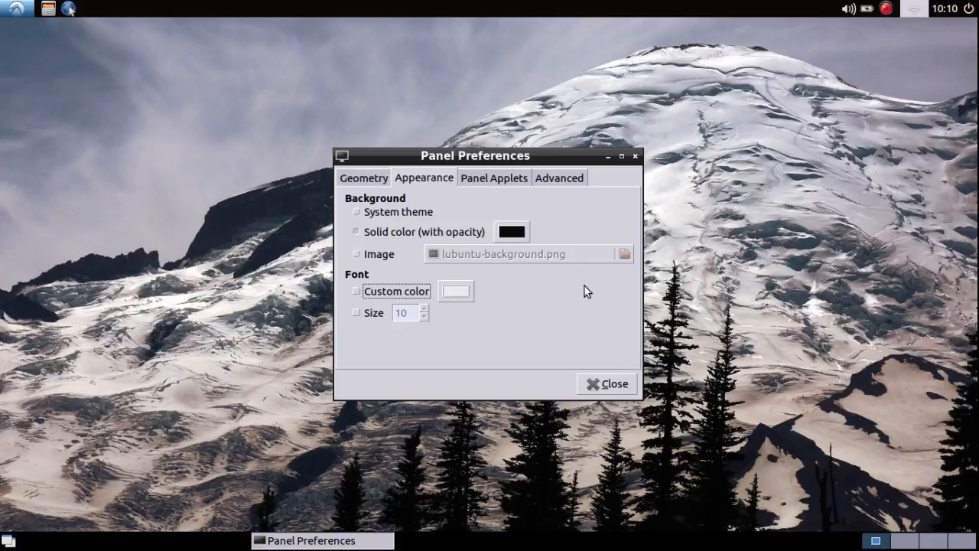
left_click(611, 384)
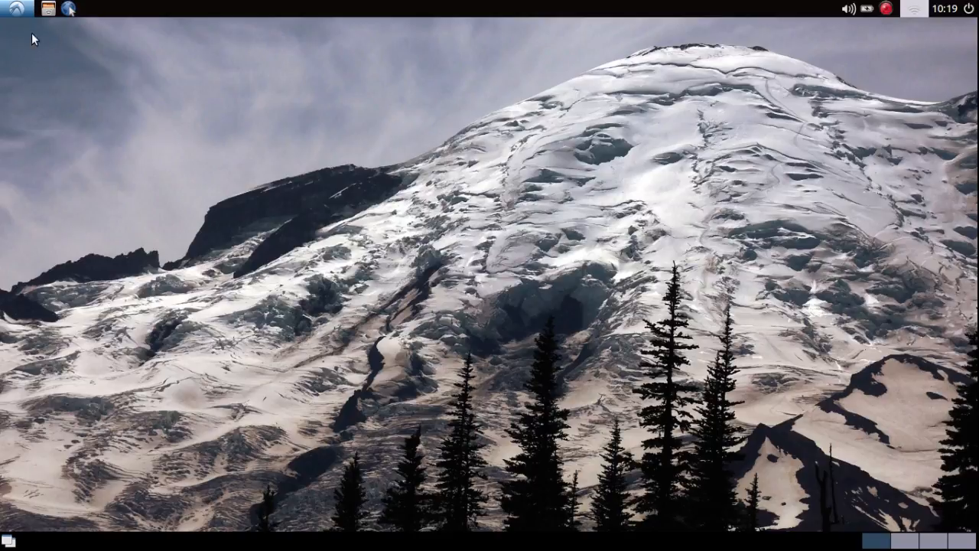
Step: Launch Synaptic Package Manager from the system tools and authenticate with the account password
left_click(16, 10)
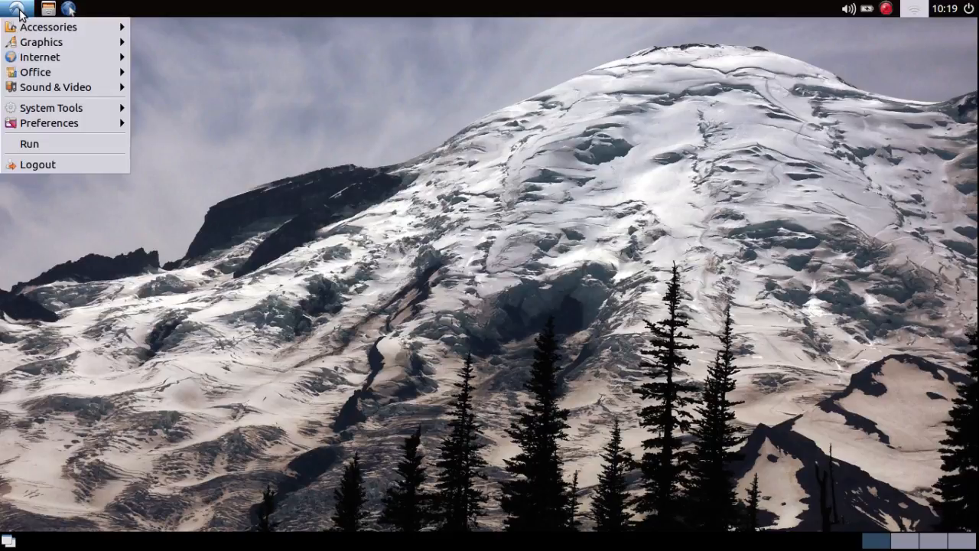
mouse_move(35, 108)
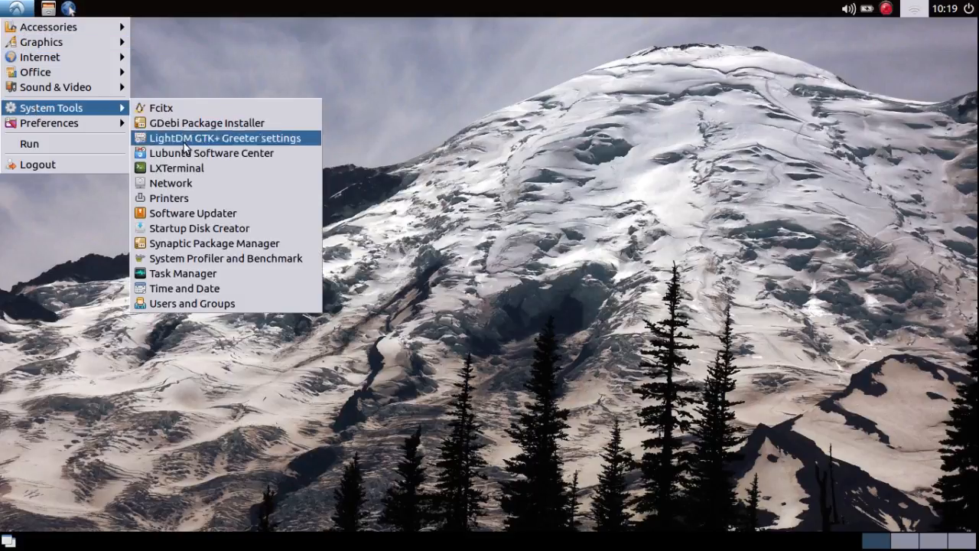
left_click(175, 243)
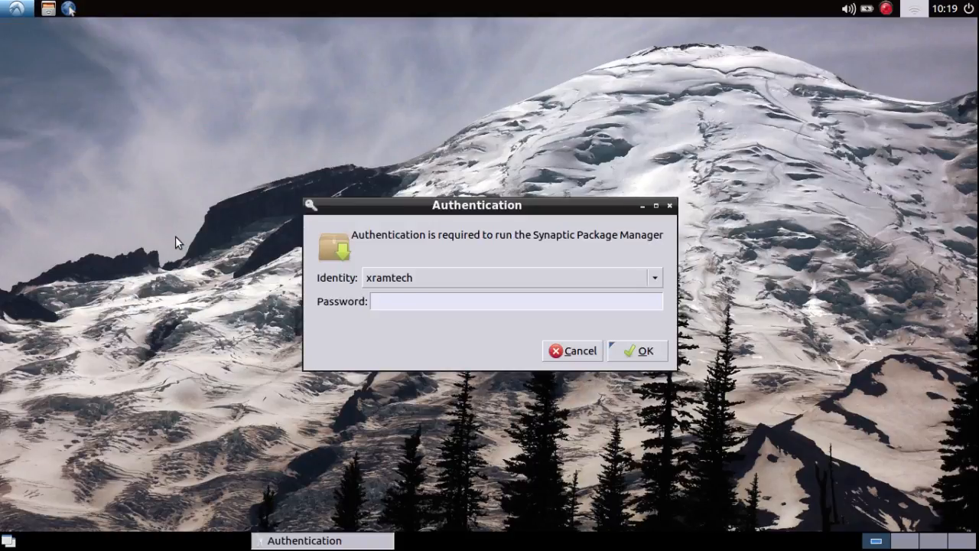
type("••••")
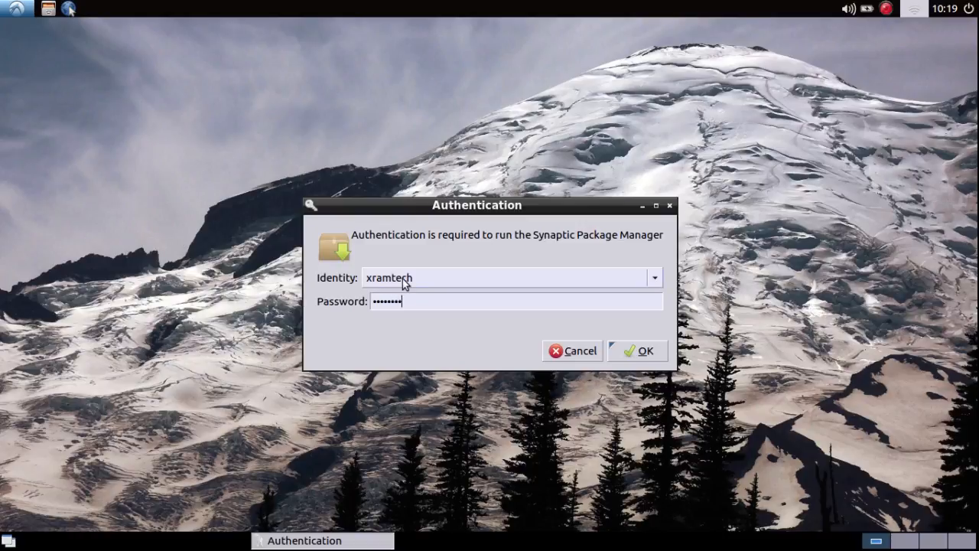
left_click(652, 355)
left_click(652, 357)
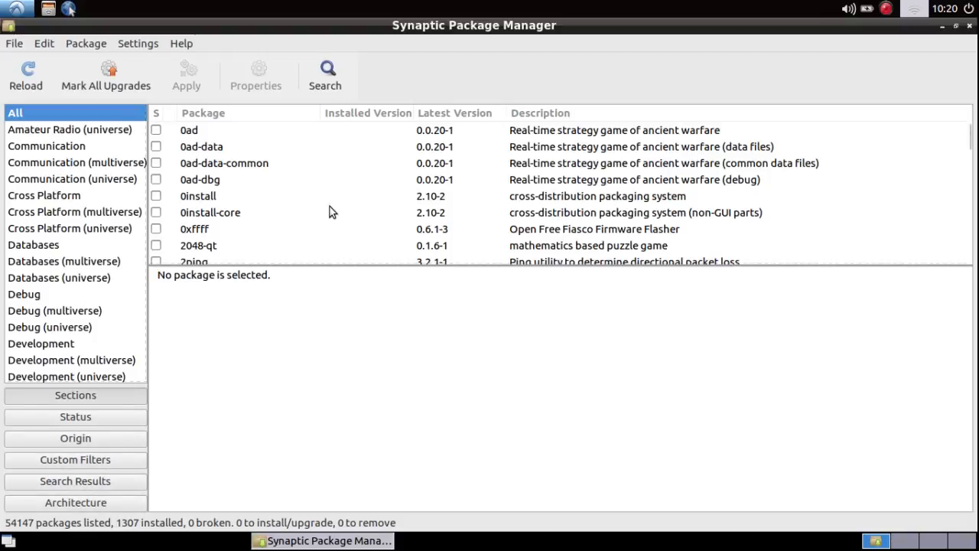
Step: Search the package descriptions and names for "libreoffice"
left_click(323, 72)
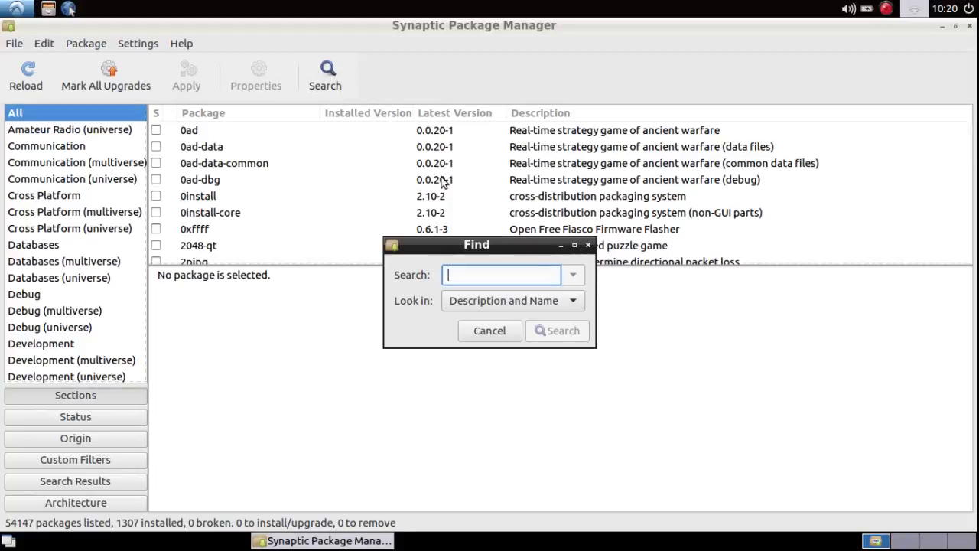
type("li")
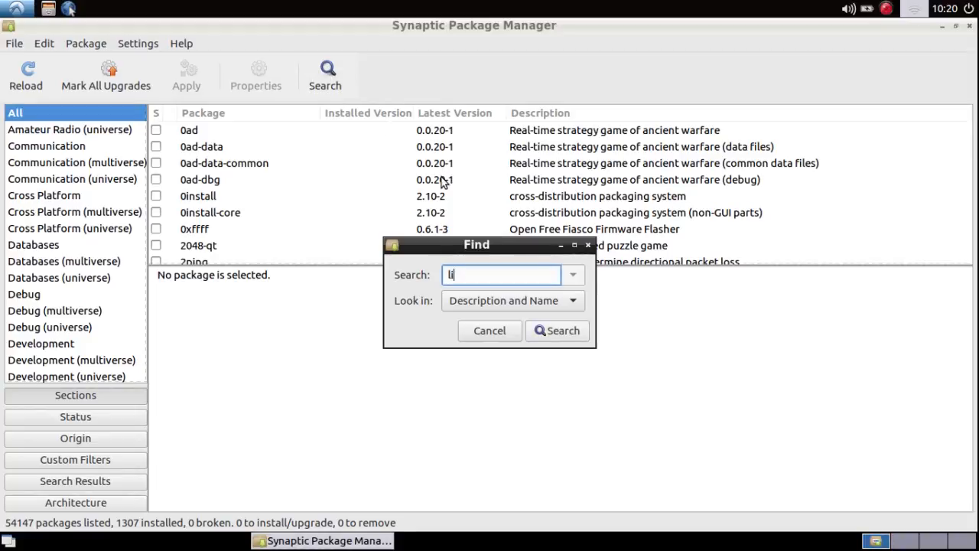
type("breoffice")
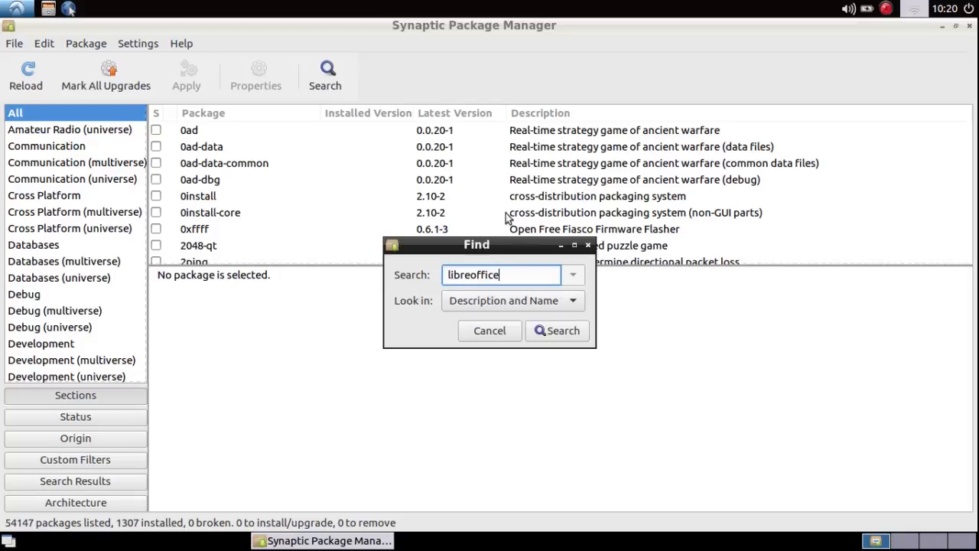
left_click(568, 332)
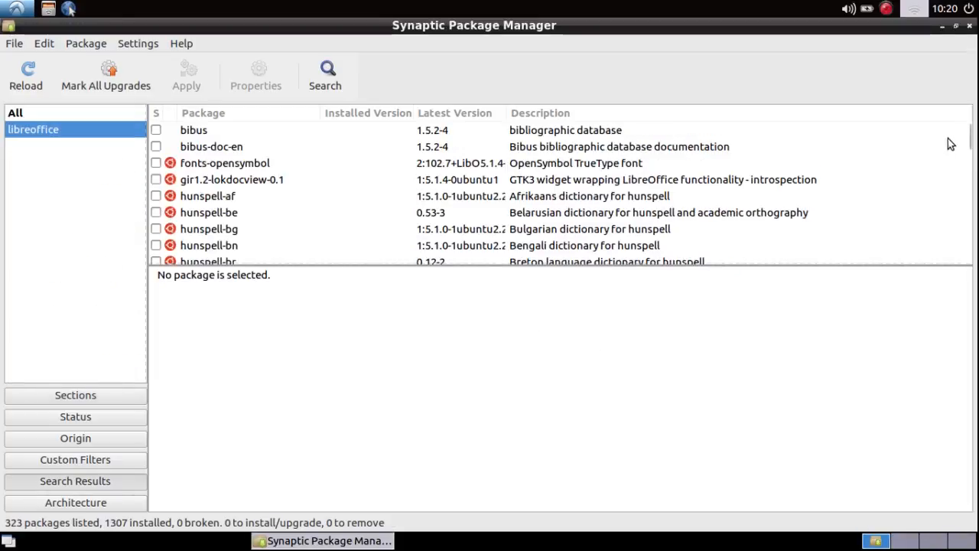
Step: Mark the libreoffice metapackage for installation together with its additional required changes
left_click_drag(969, 138, 966, 173)
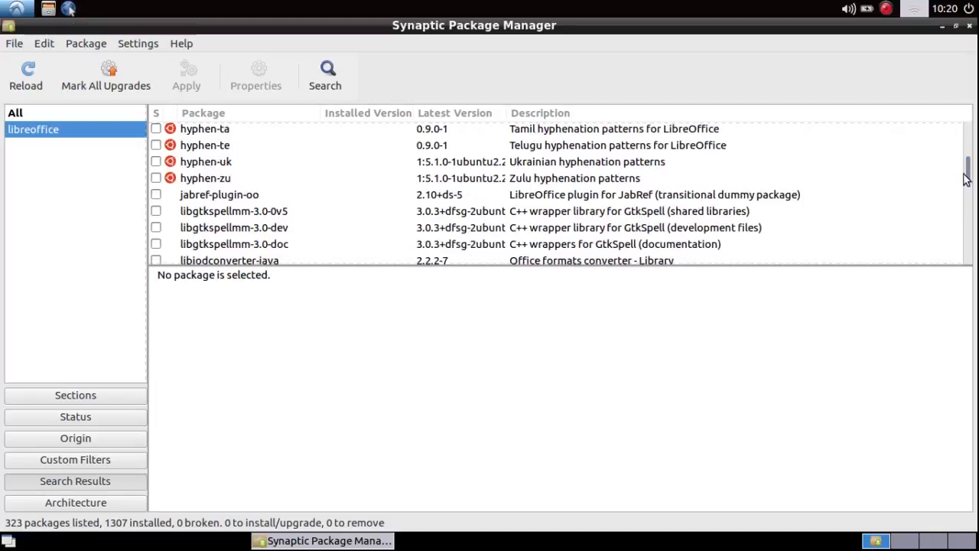
scroll(969, 184, "down", 3)
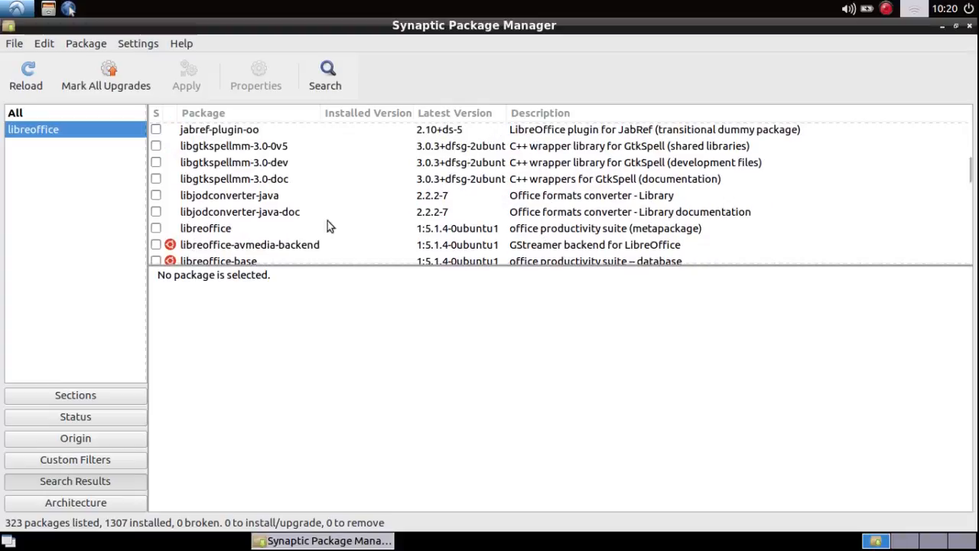
left_click(157, 229)
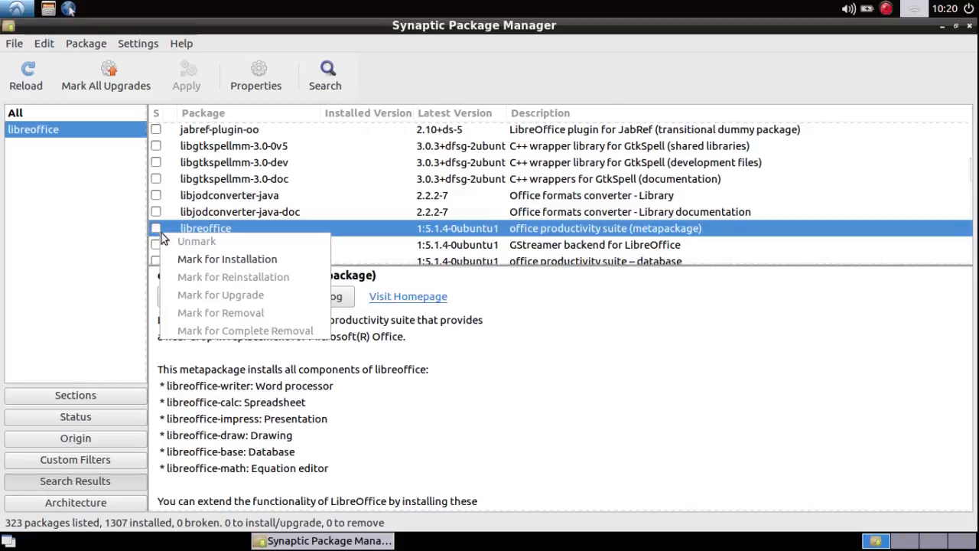
left_click(187, 260)
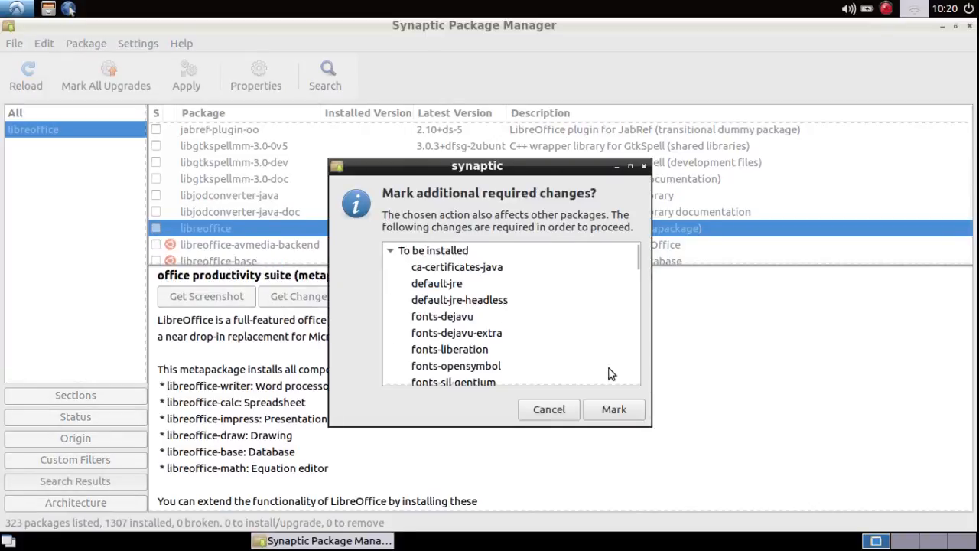
left_click(619, 408)
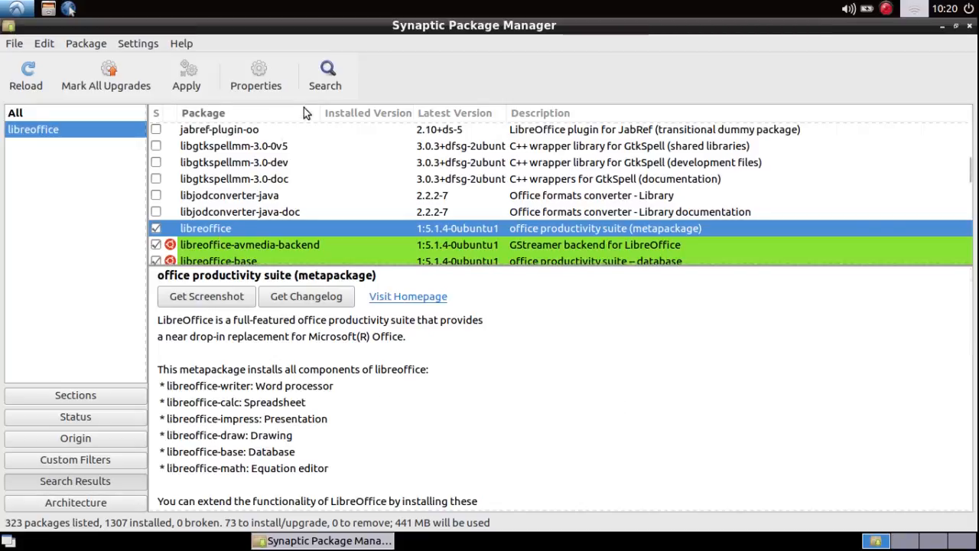
Step: Search the package descriptions and names for "gimp"
left_click(327, 71)
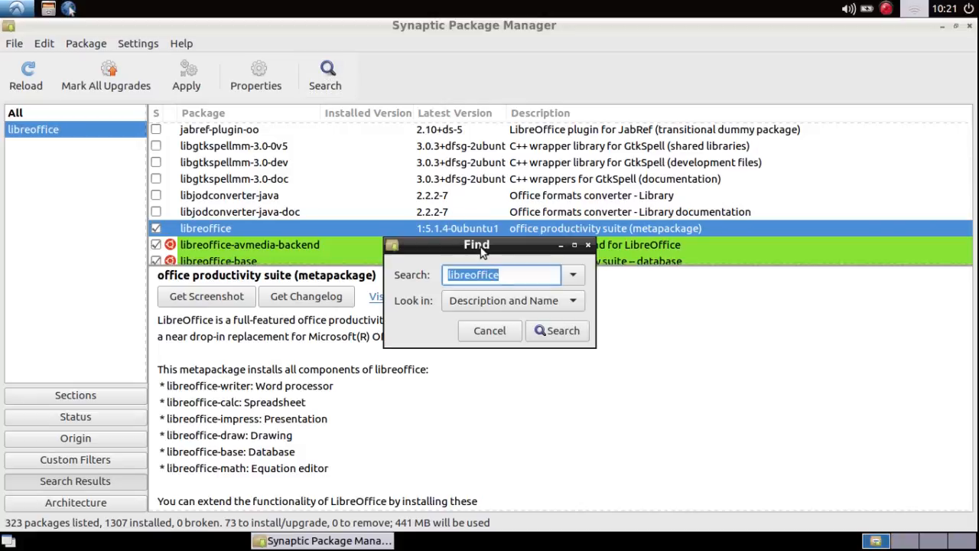
left_click_drag(511, 274, 440, 276)
type("gim")
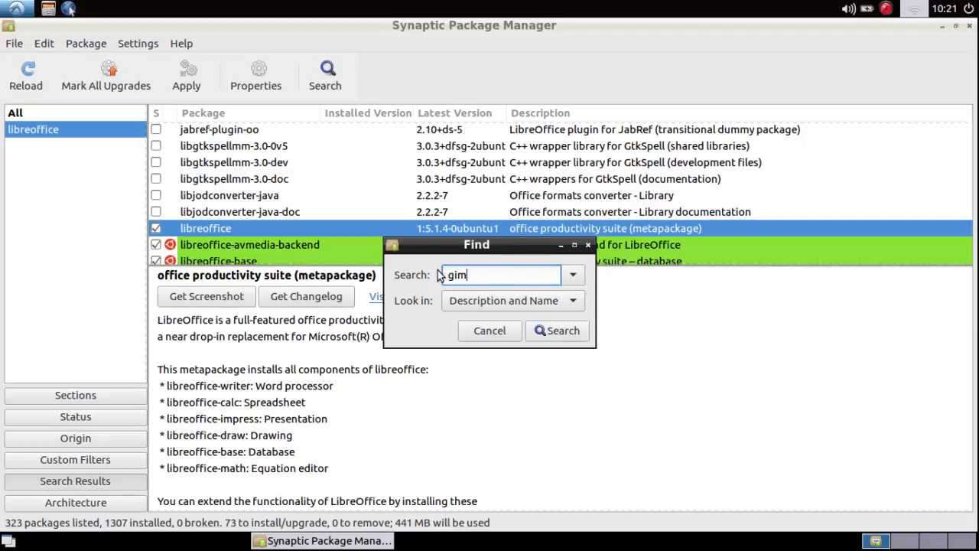
type("p")
left_click(537, 333)
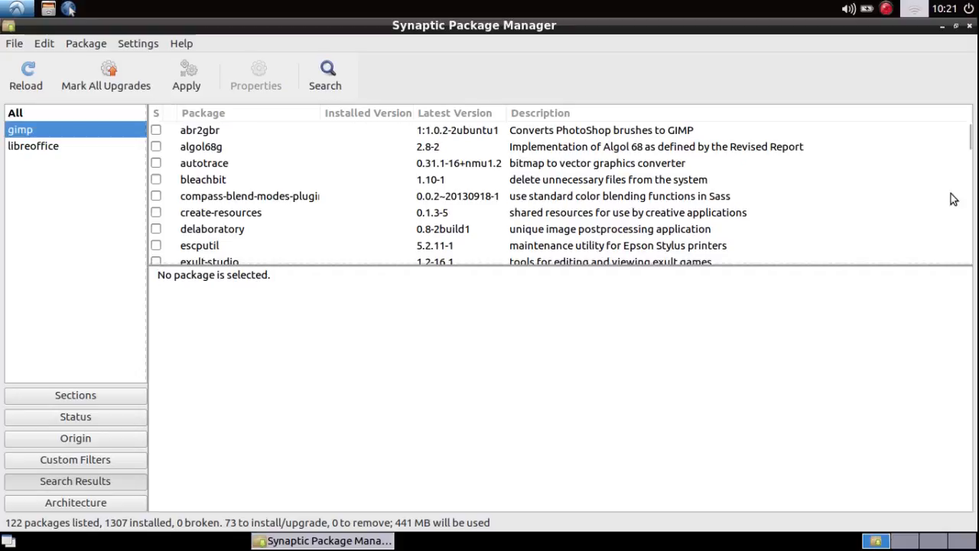
Step: Mark the gimp package for installation together with its additional required changes
scroll(968, 152, "down", 2)
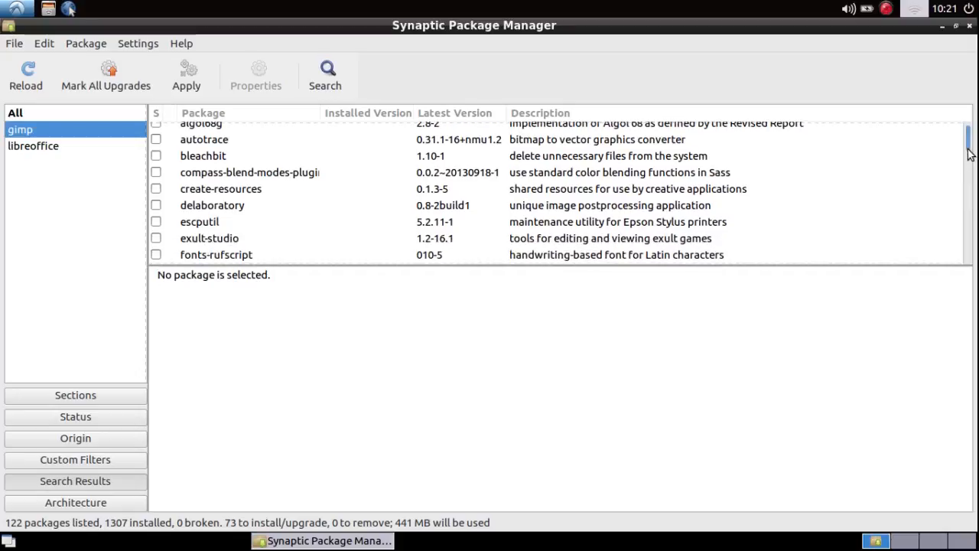
scroll(968, 153, "down", 2)
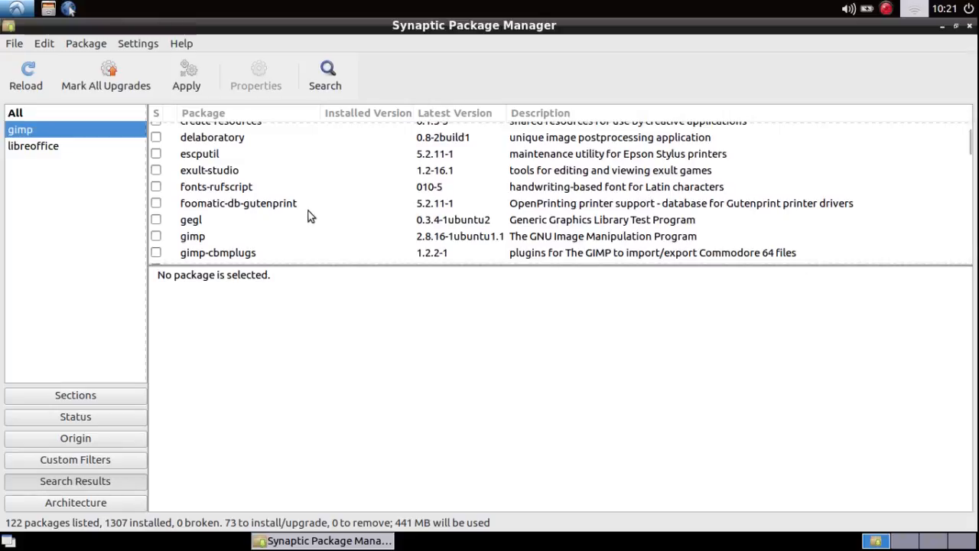
left_click(157, 237)
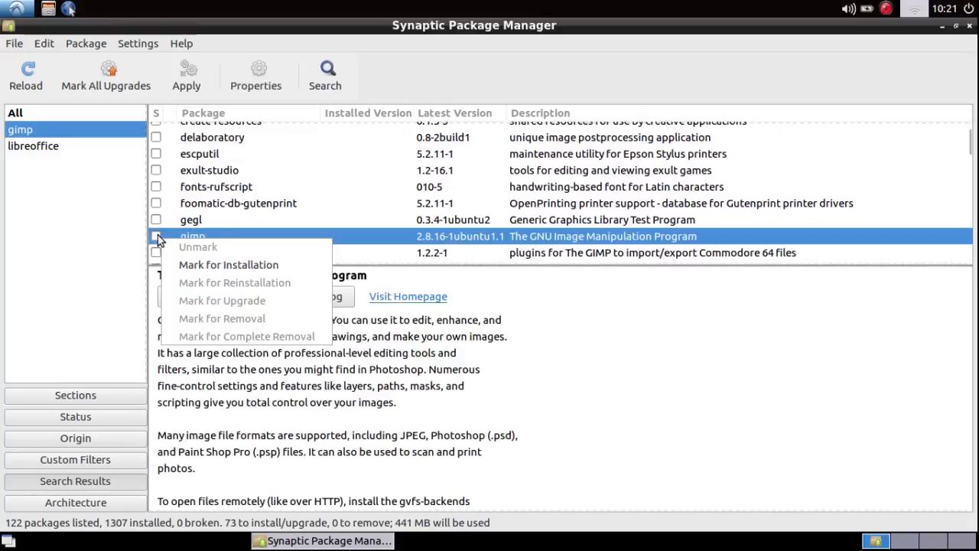
left_click(189, 265)
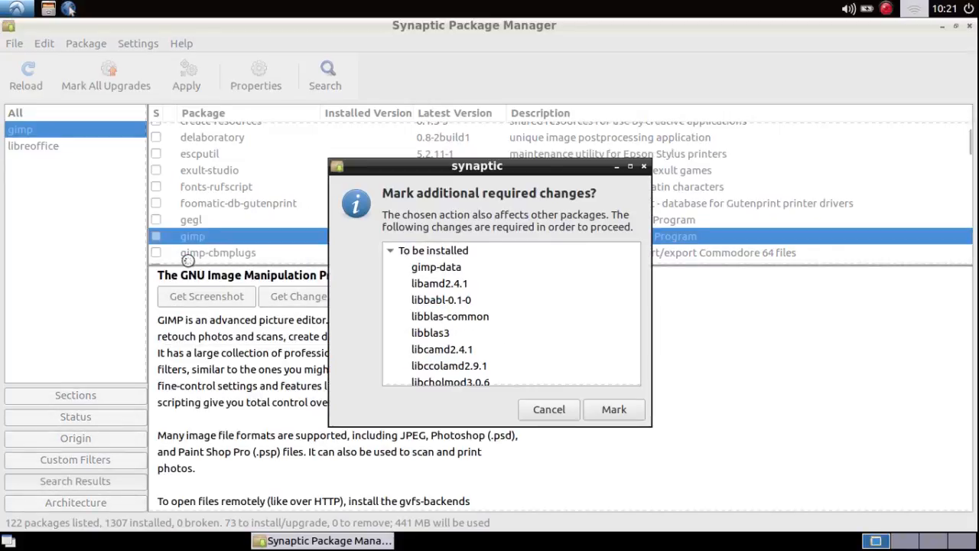
left_click(604, 416)
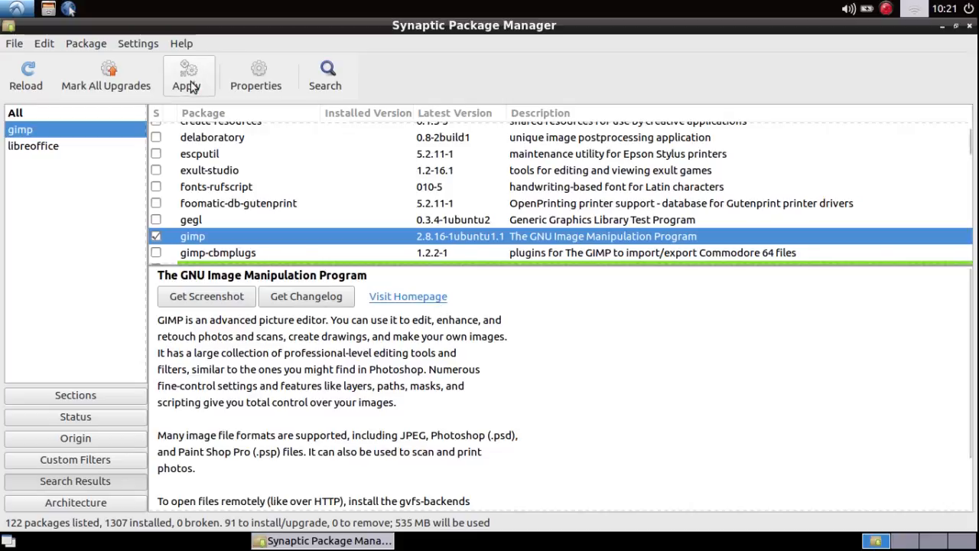
Step: Apply the marked LibreOffice and GIMP installations, showing the change details and individual download files, and dismiss the completion window
left_click(186, 73)
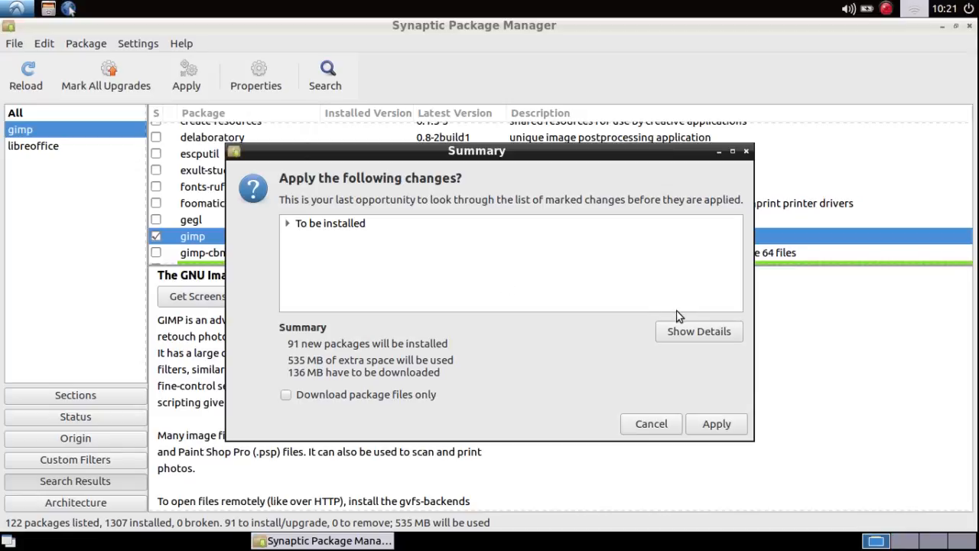
left_click(684, 332)
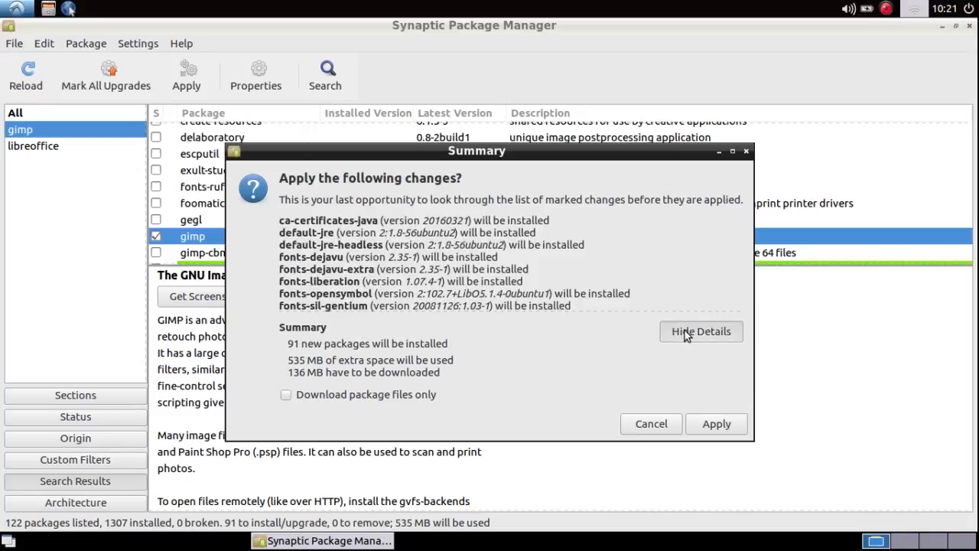
left_click(718, 425)
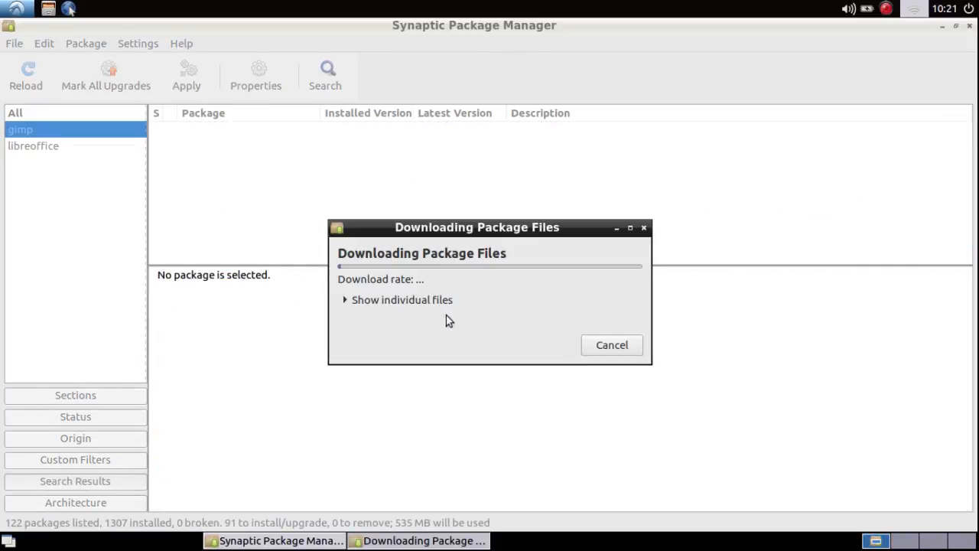
left_click(345, 300)
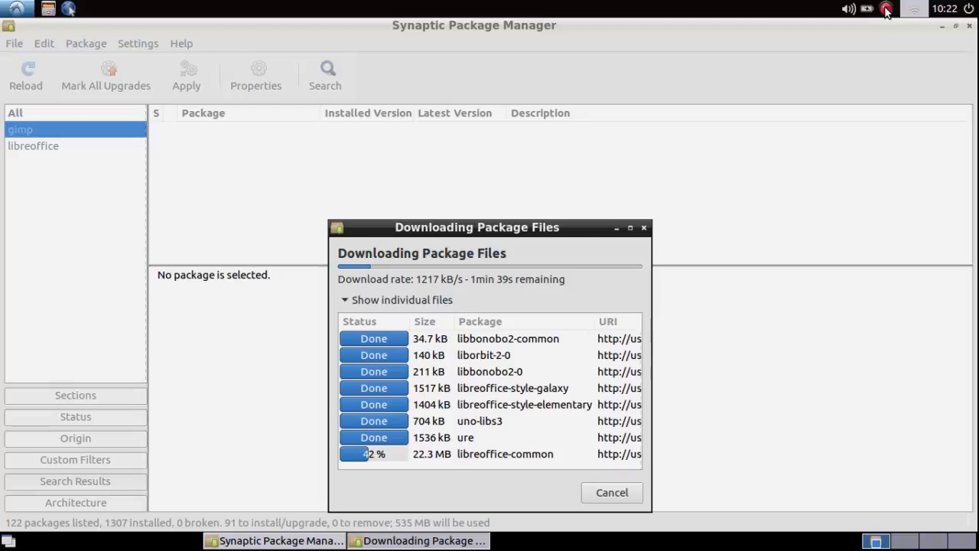
left_click(886, 10)
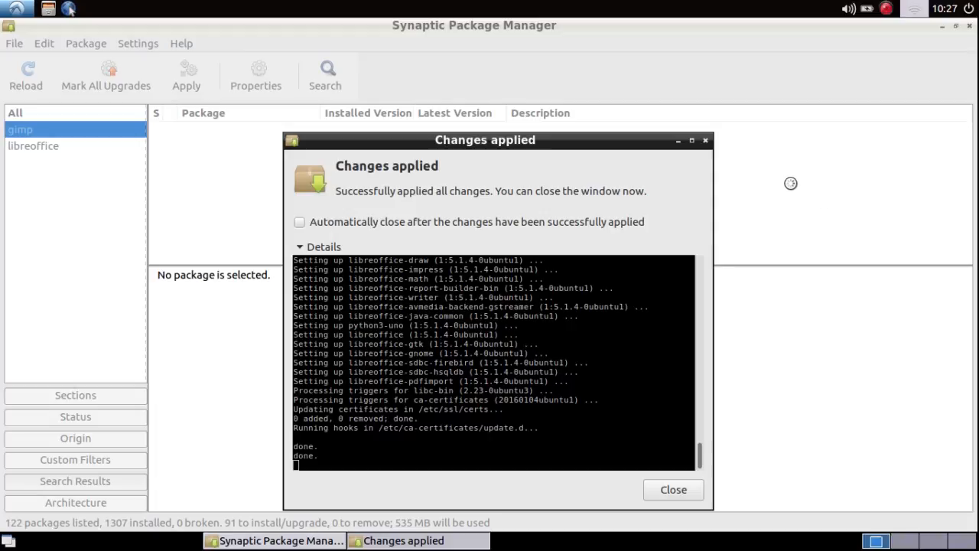
left_click(706, 143)
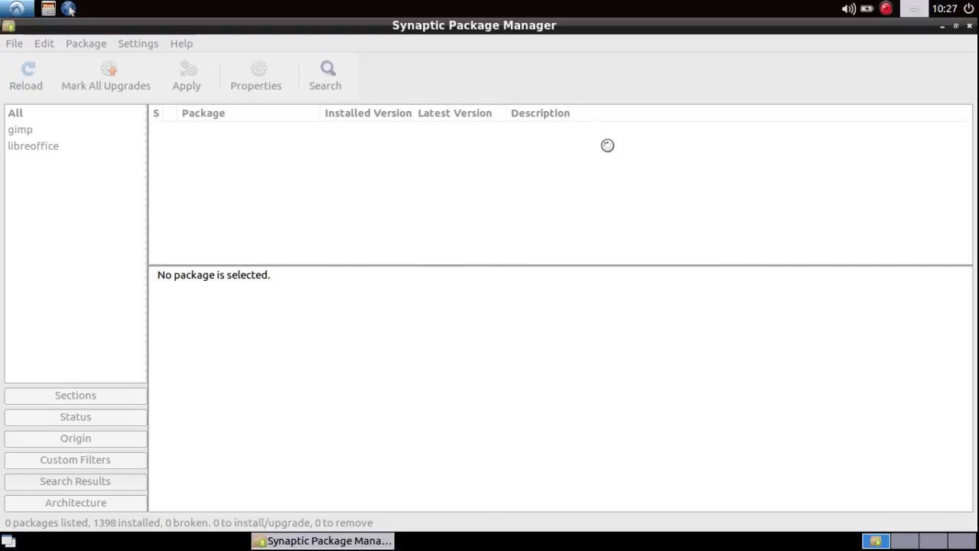
Step: Search descriptions and names for "abiword" and mark the abiword package for removal with its additional required changes
left_click(325, 73)
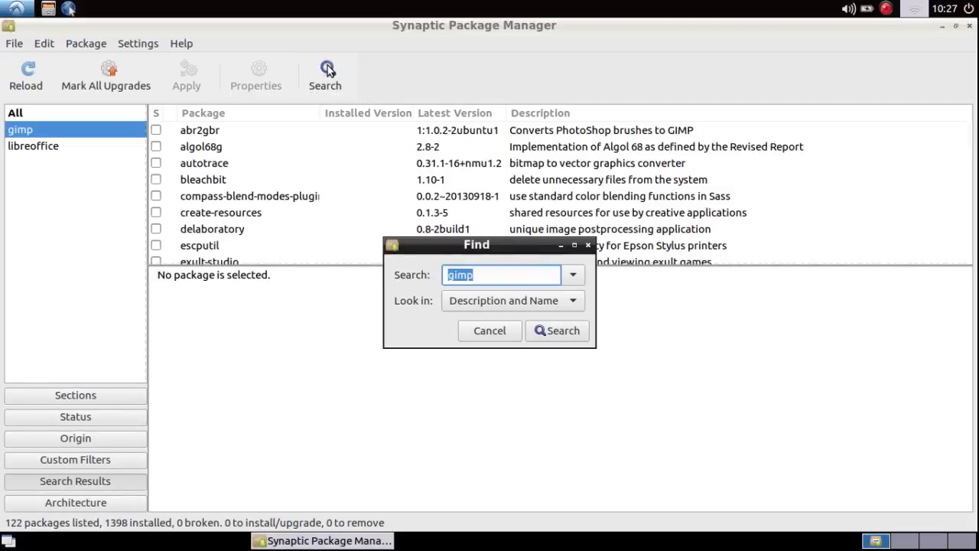
type("abiword")
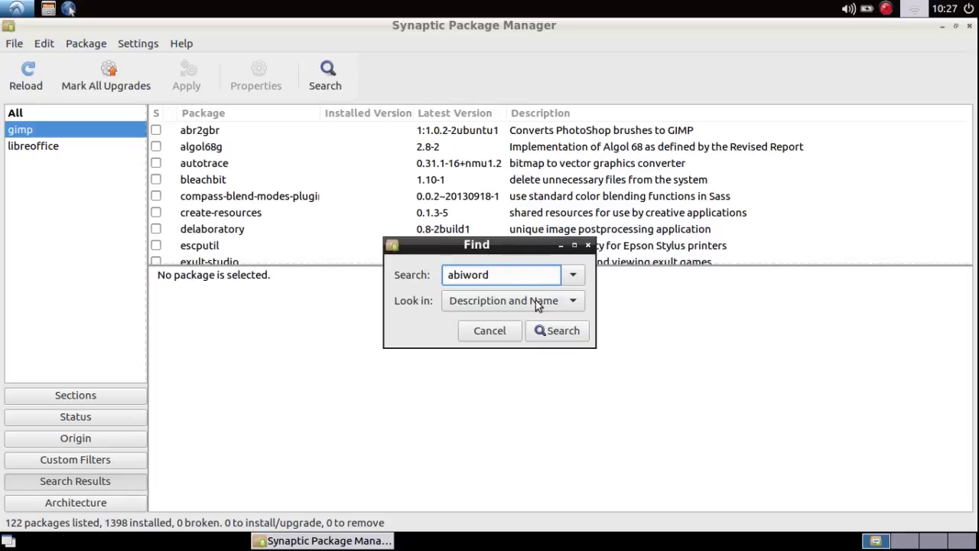
left_click(560, 330)
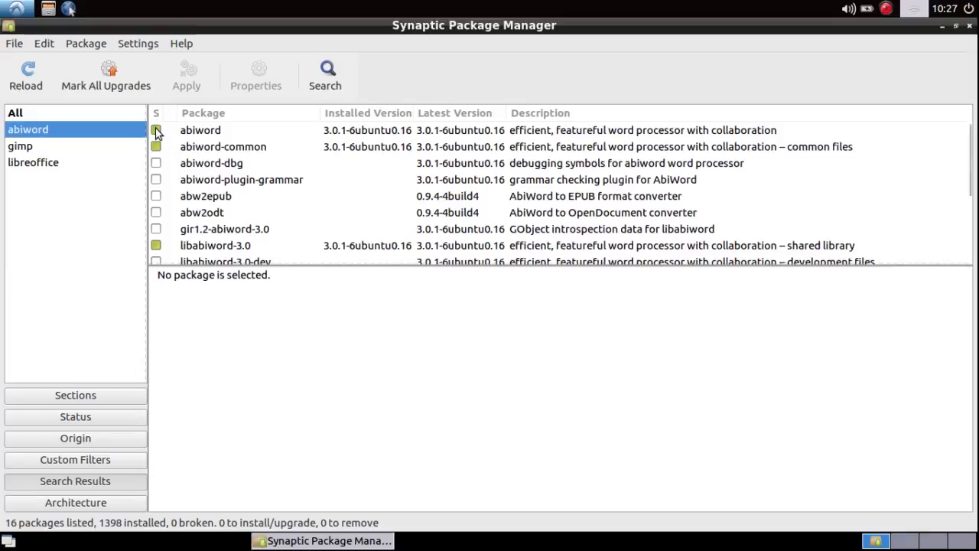
left_click(157, 131)
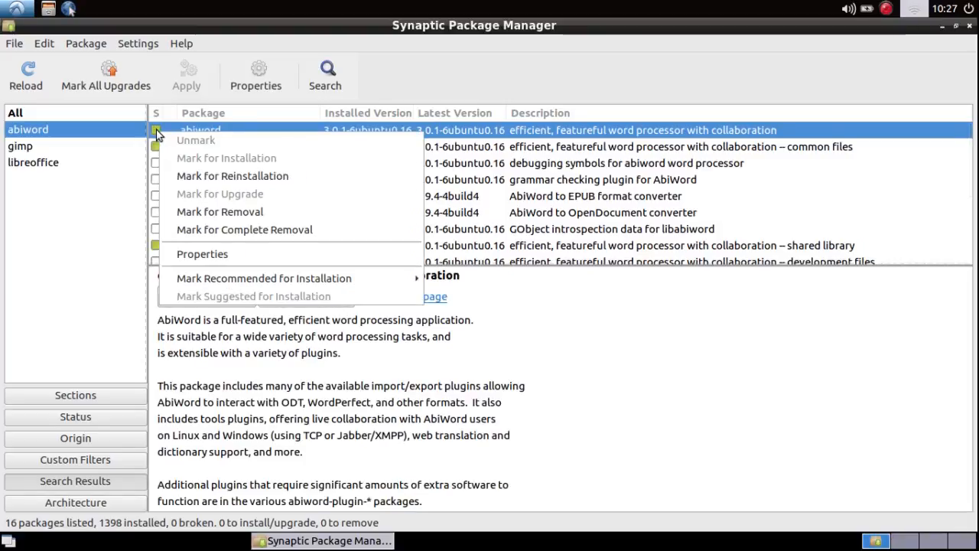
left_click(191, 214)
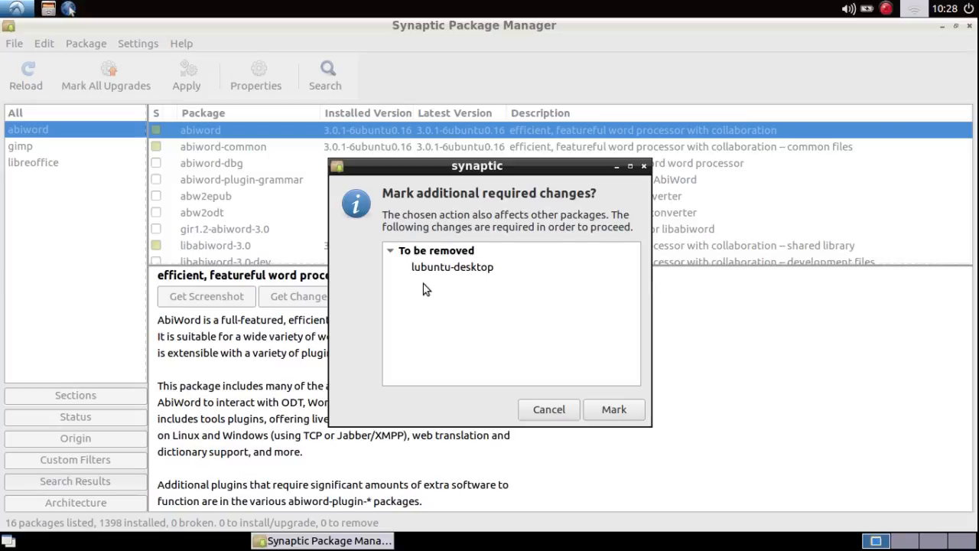
left_click(615, 411)
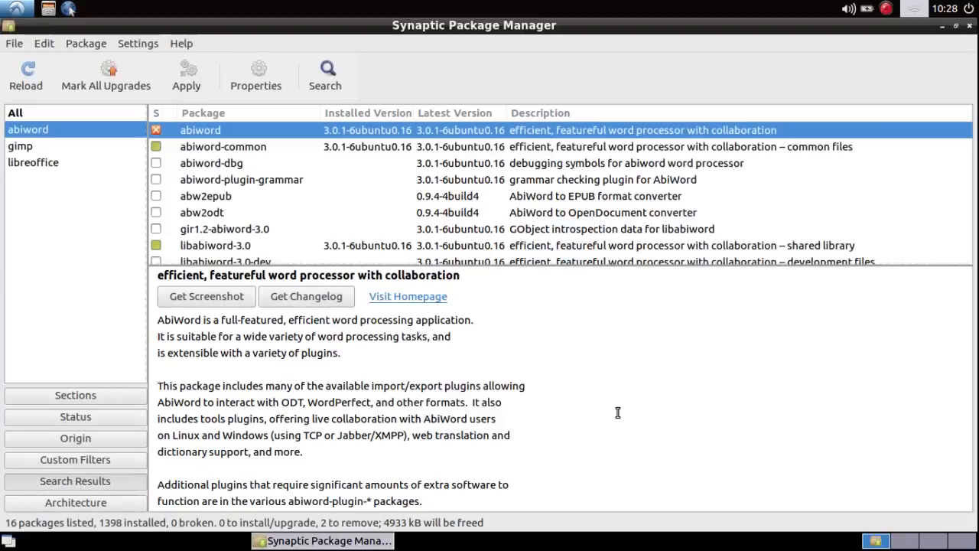
Step: Search the package descriptions and names for "gnumeric"
left_click(325, 74)
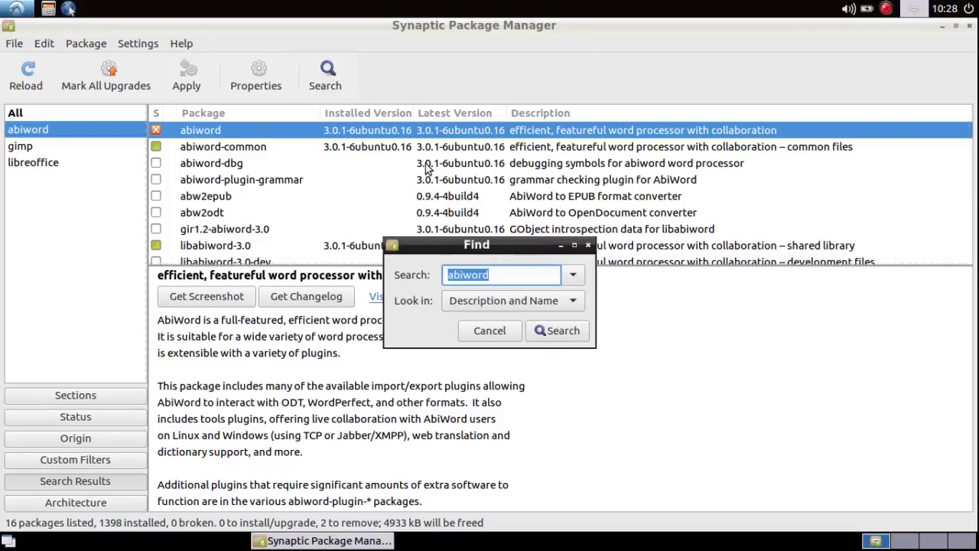
type("gnu")
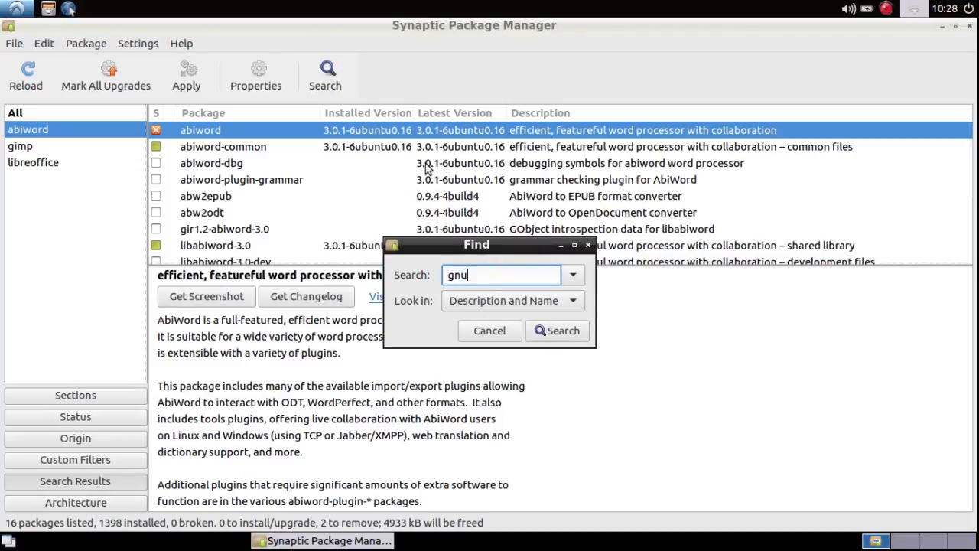
type("meric")
left_click(557, 331)
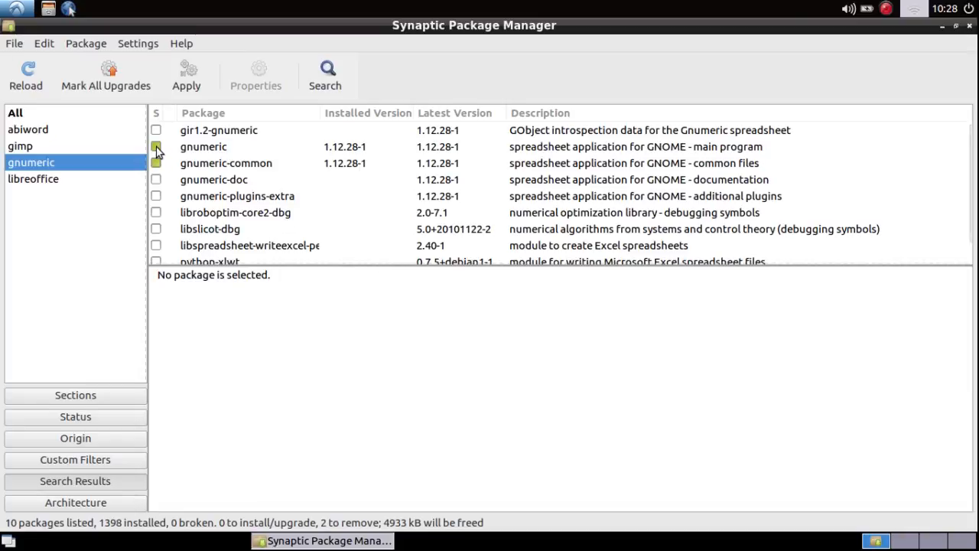
Step: Mark the gnumeric and gnumeric-common packages for removal
left_click(157, 148)
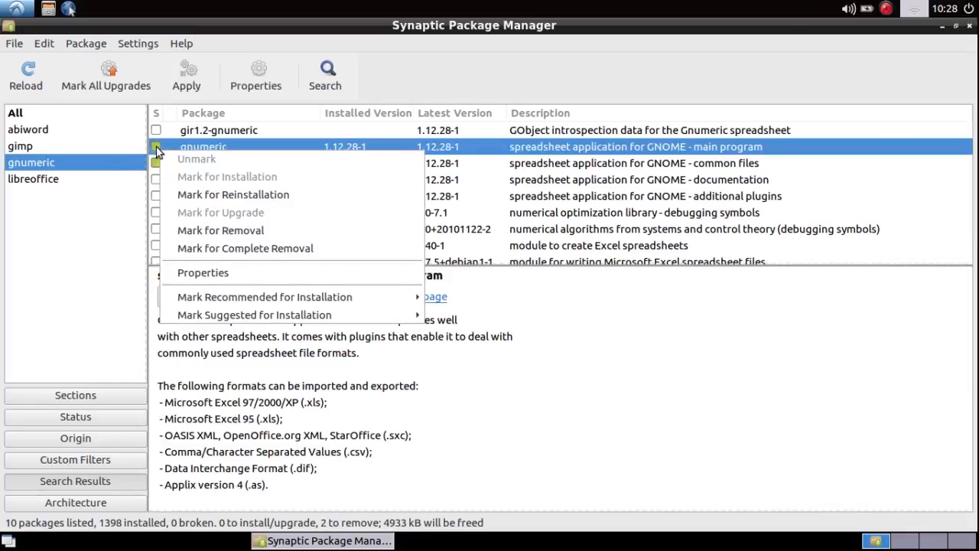
left_click(186, 231)
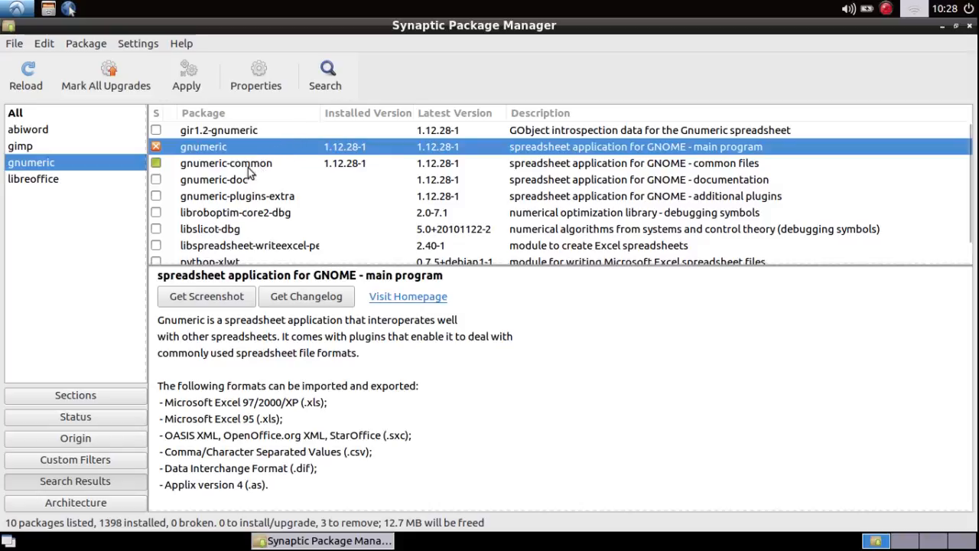
left_click(156, 166)
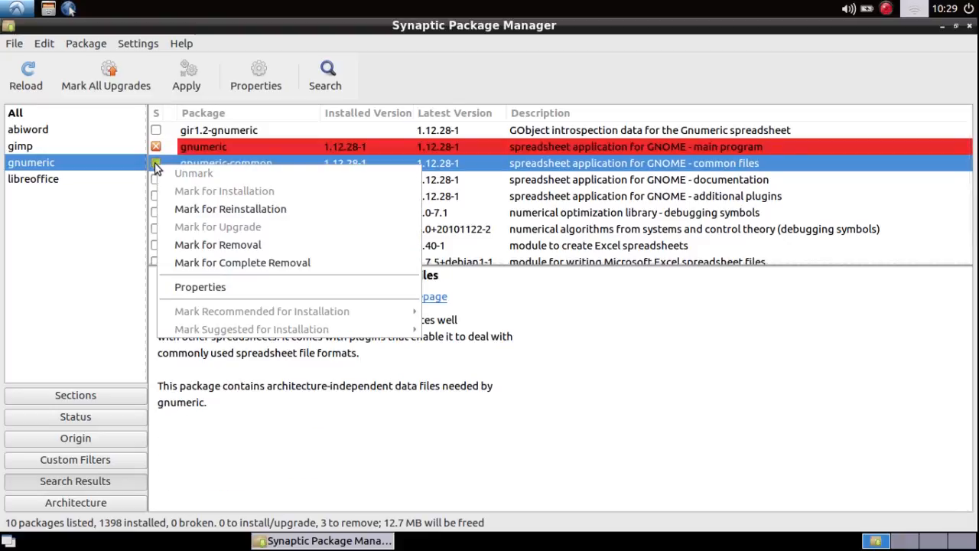
left_click(184, 244)
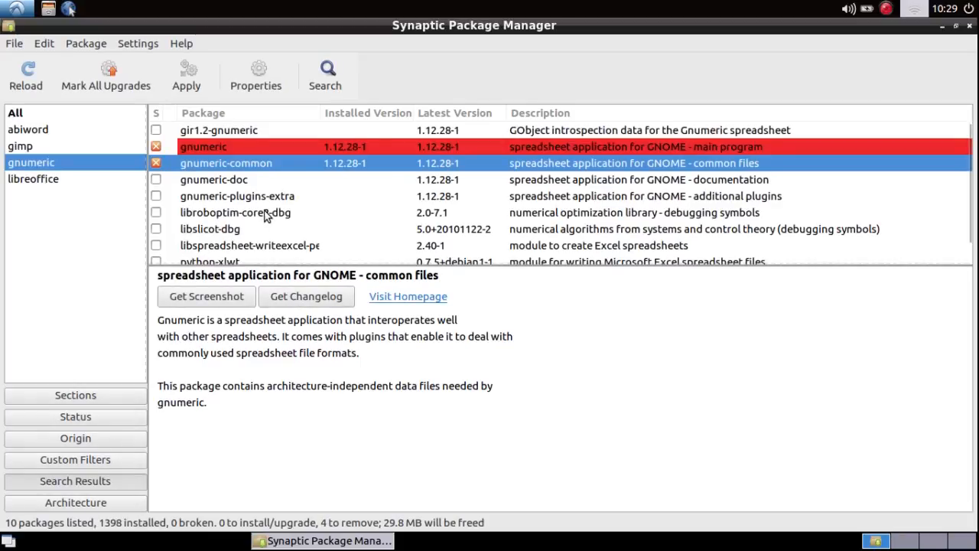
Step: Apply the marked package removals after expanding the removal list, and close Synaptic Package Manager
left_click(182, 87)
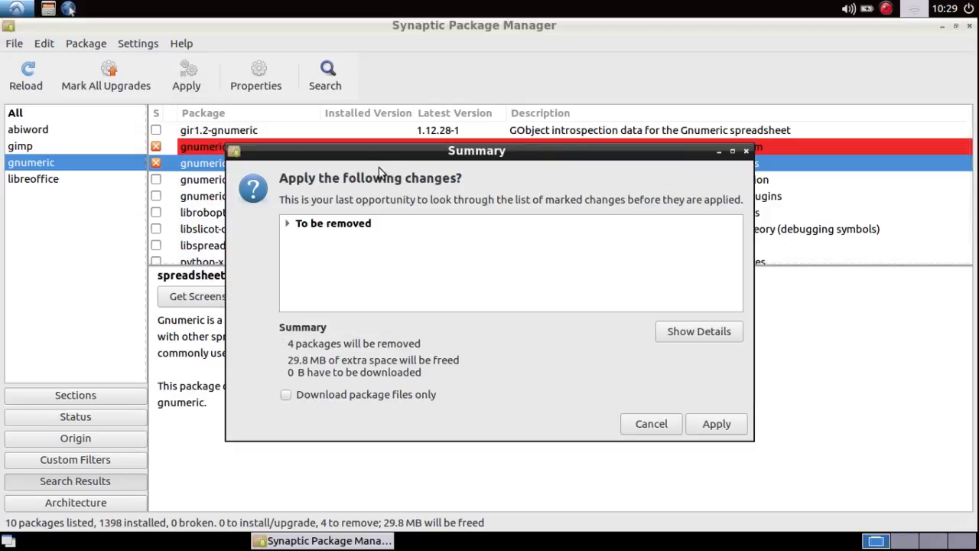
left_click(290, 223)
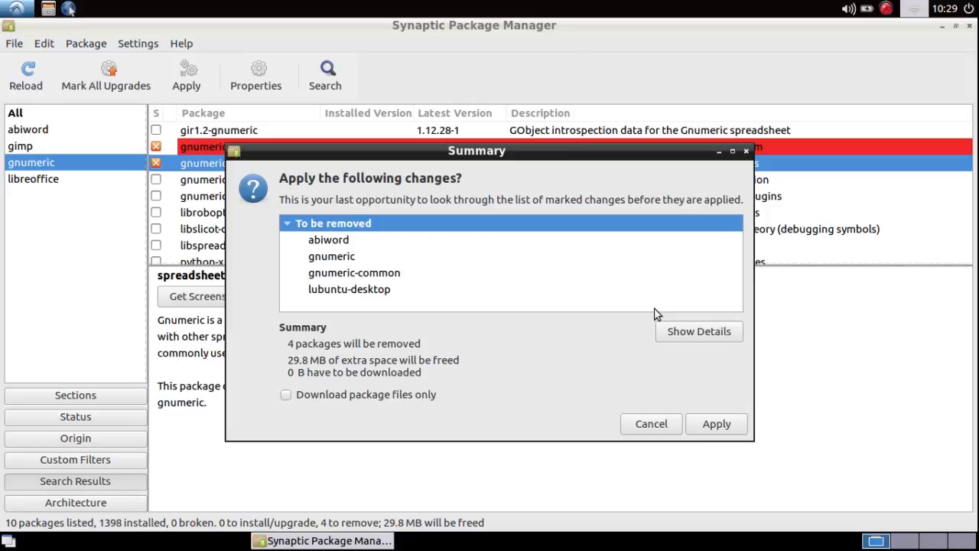
left_click(717, 424)
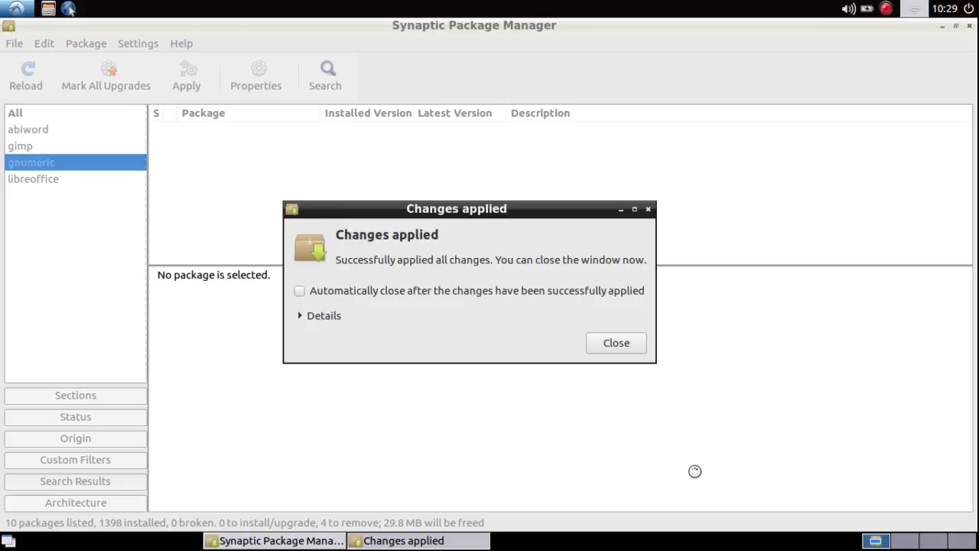
left_click(629, 349)
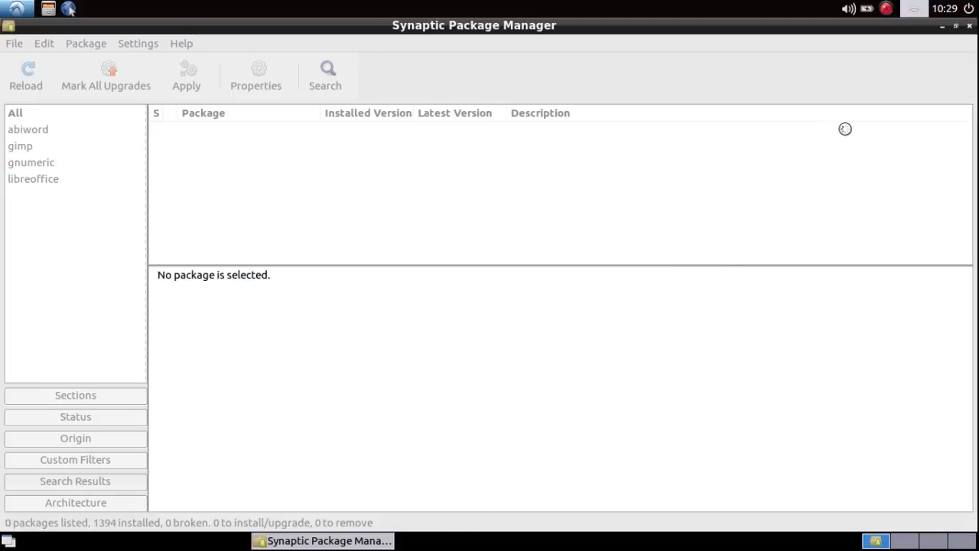
left_click(969, 26)
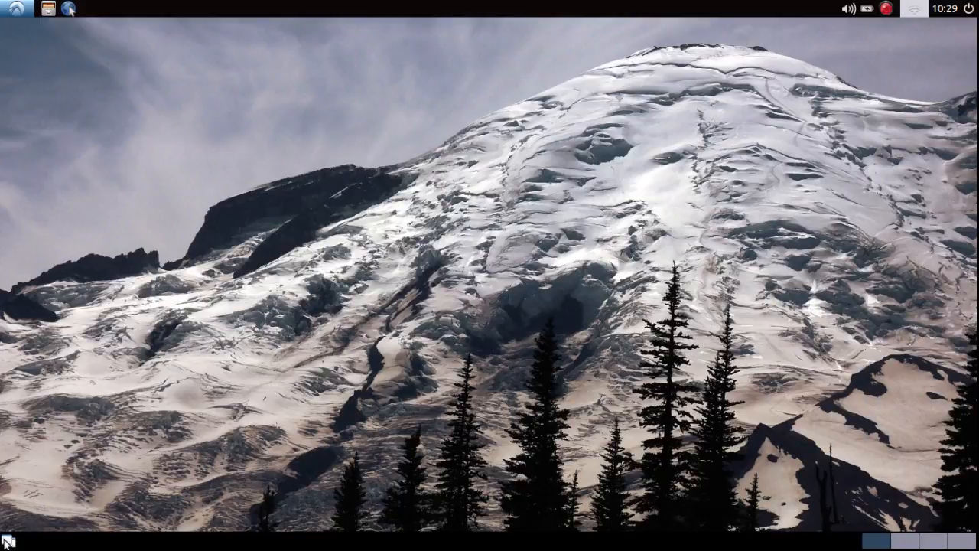
Step: Check the installed office and graphics applications for the LibreOffice programs and GIMP Image Editor
left_click(19, 12)
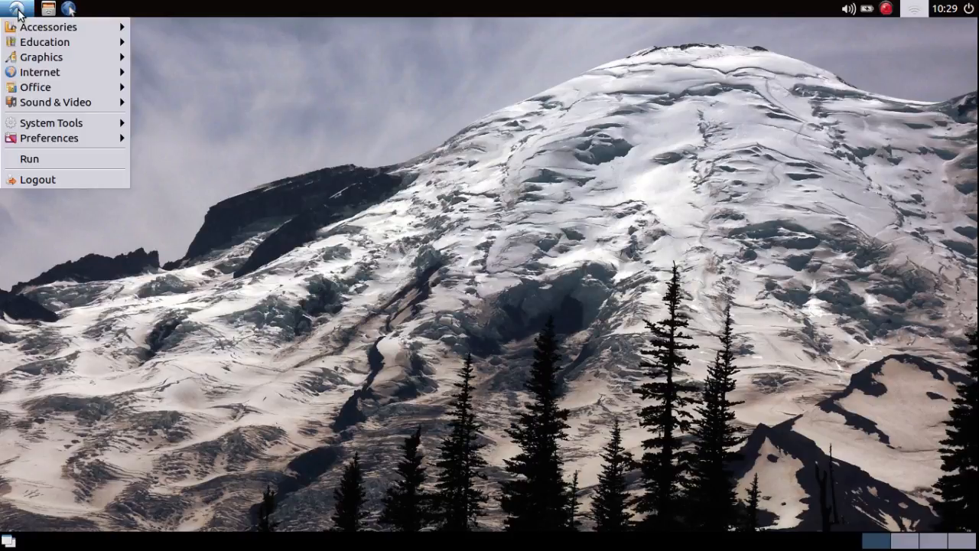
mouse_move(35, 89)
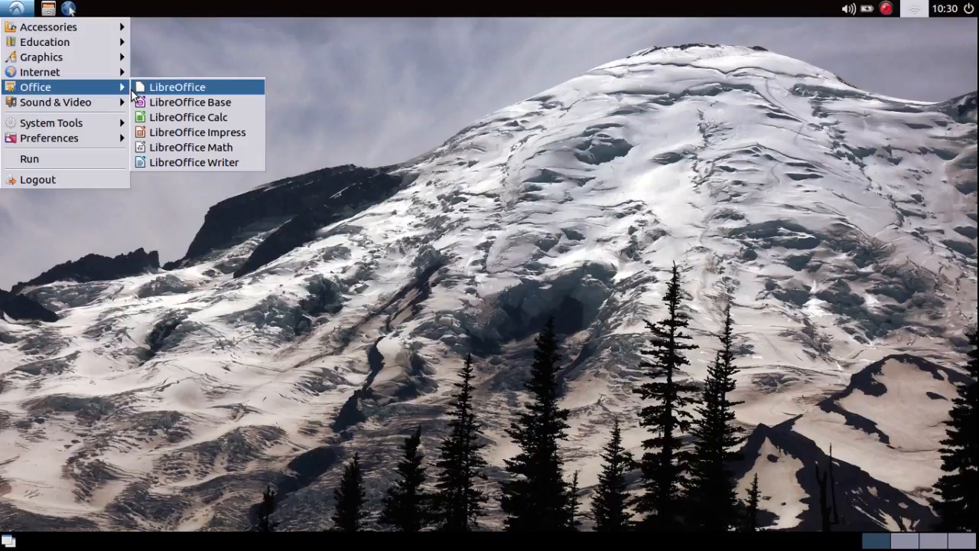
mouse_move(49, 61)
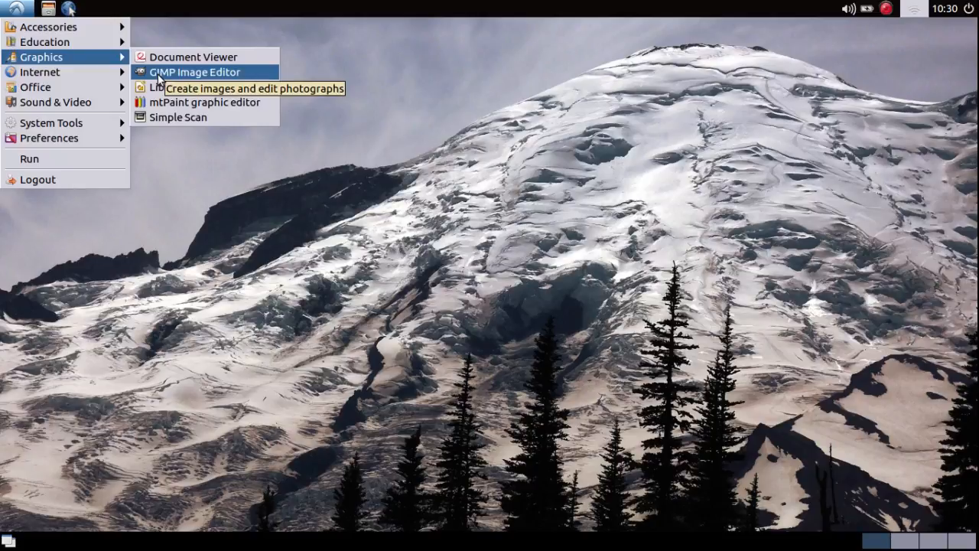
Step: Launch Synaptic Package Manager and authenticate with the account password
left_click(139, 191)
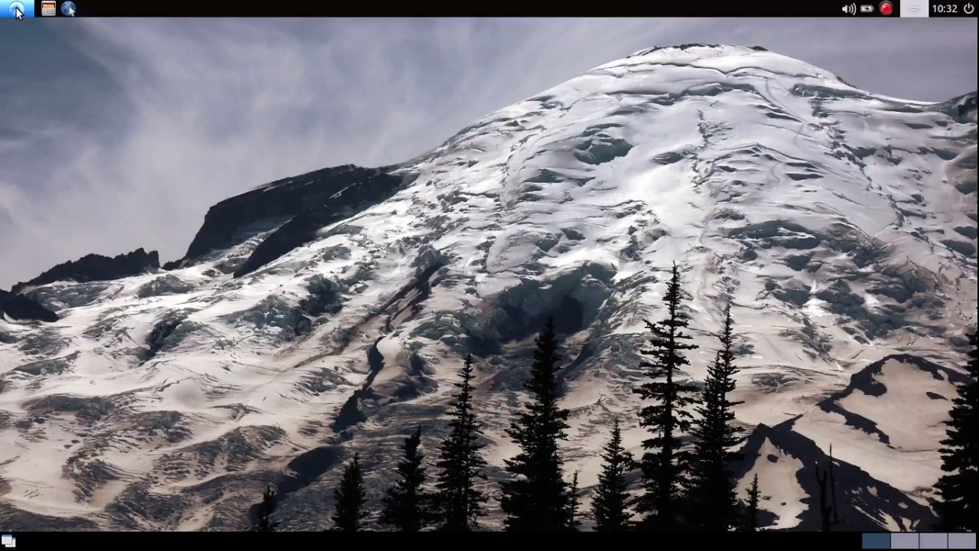
left_click(16, 8)
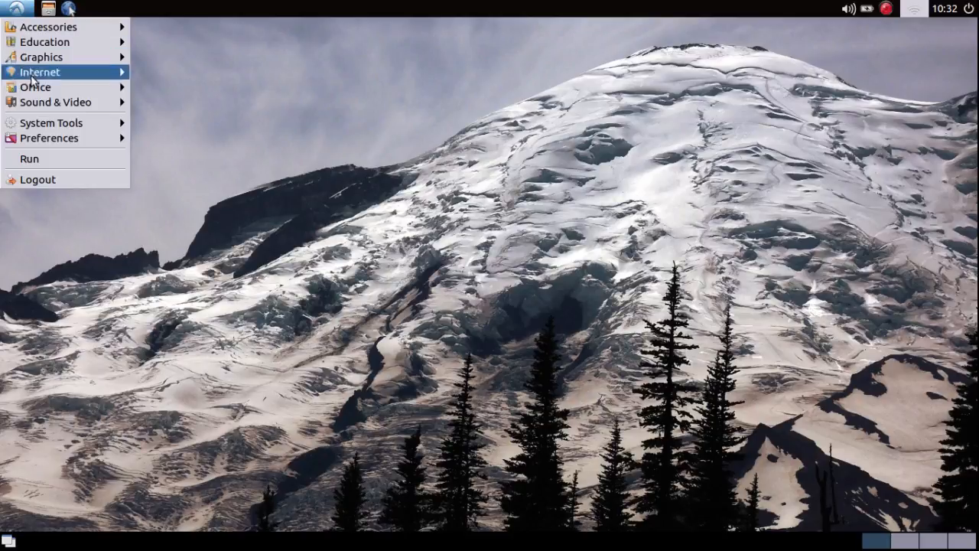
mouse_move(46, 121)
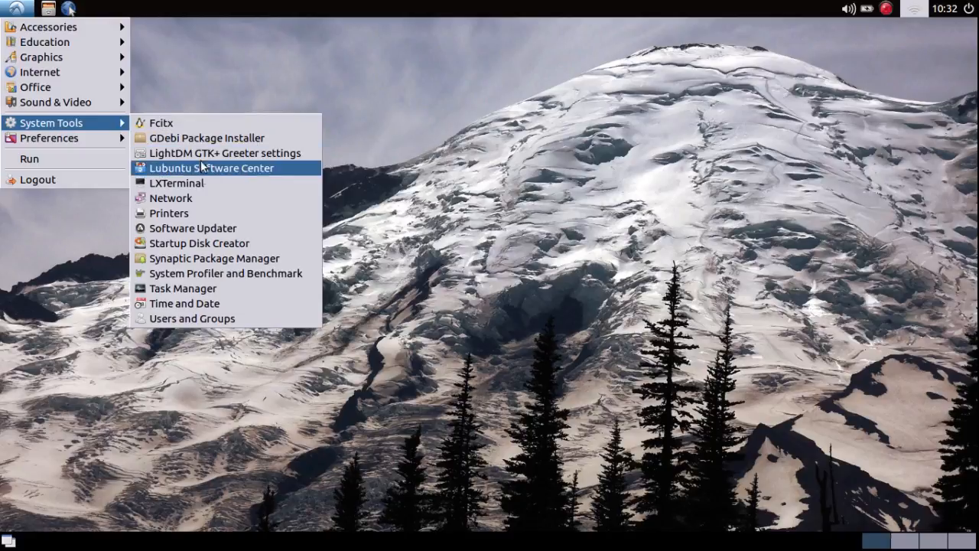
left_click(184, 261)
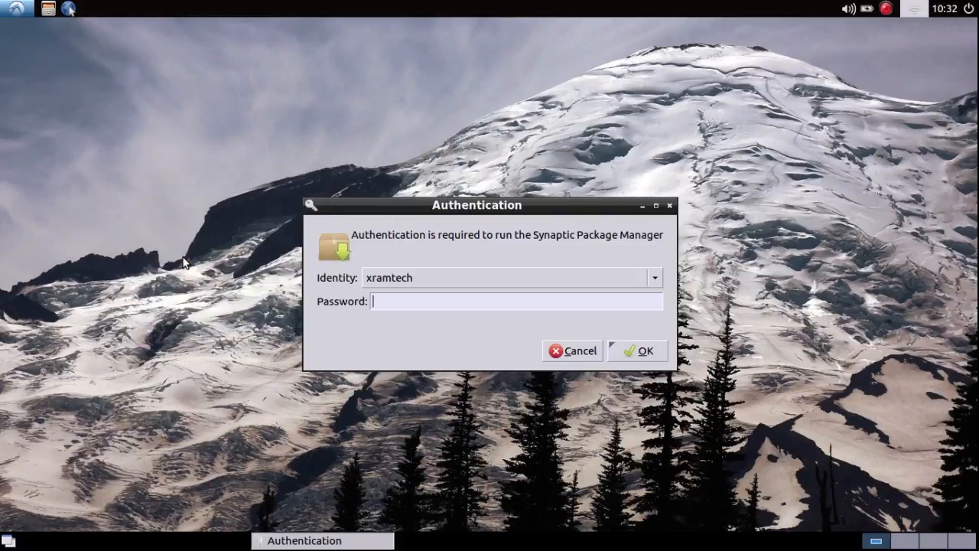
type("••••••••")
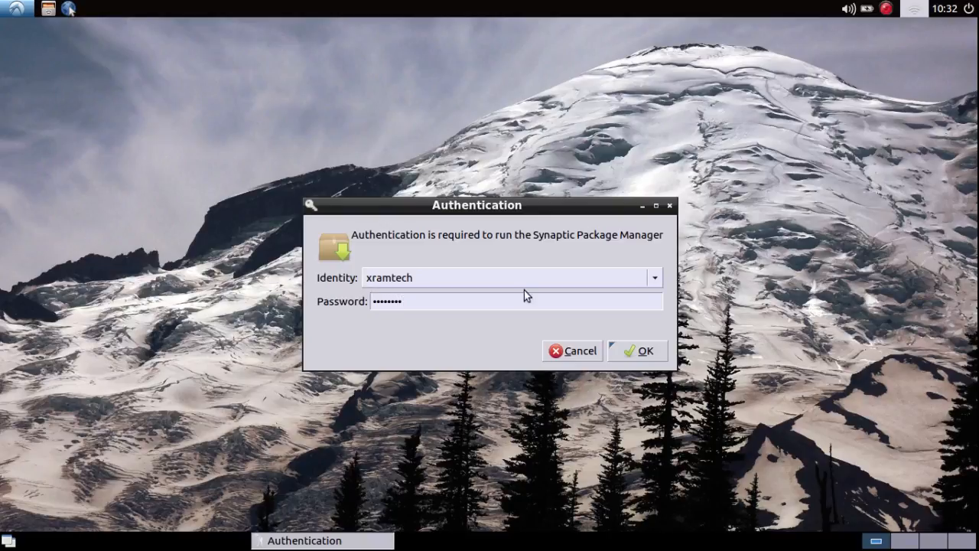
left_click(617, 343)
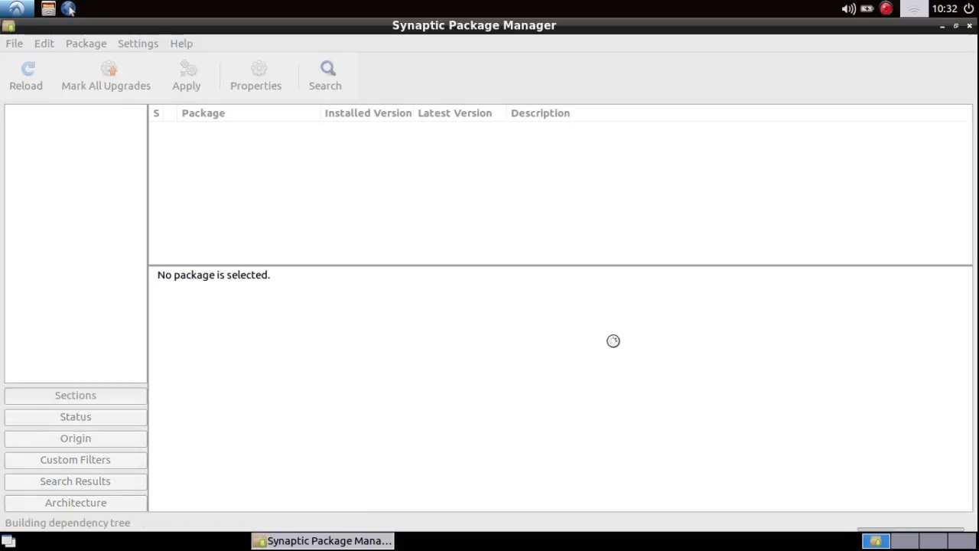
Step: Search the package descriptions and names for "gnome-boxes"
left_click(329, 75)
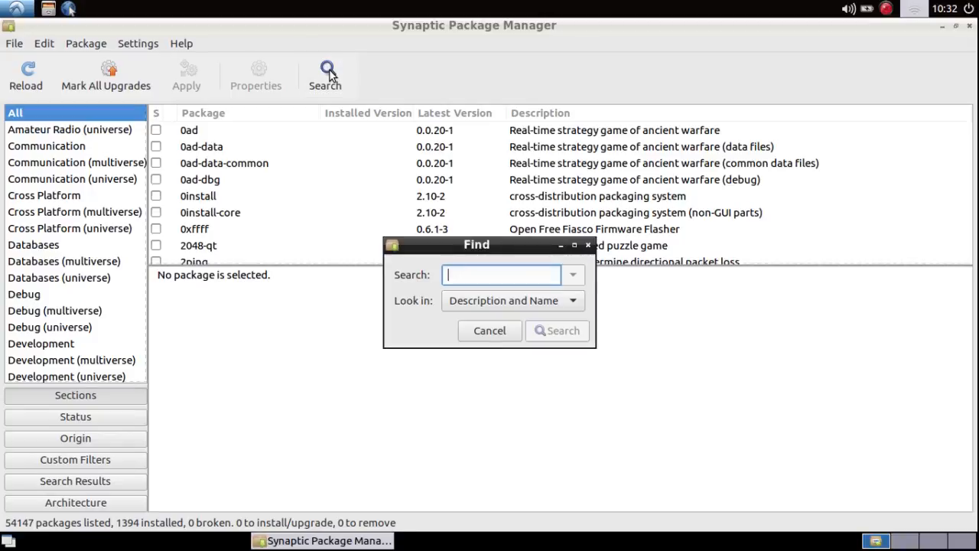
type("gn")
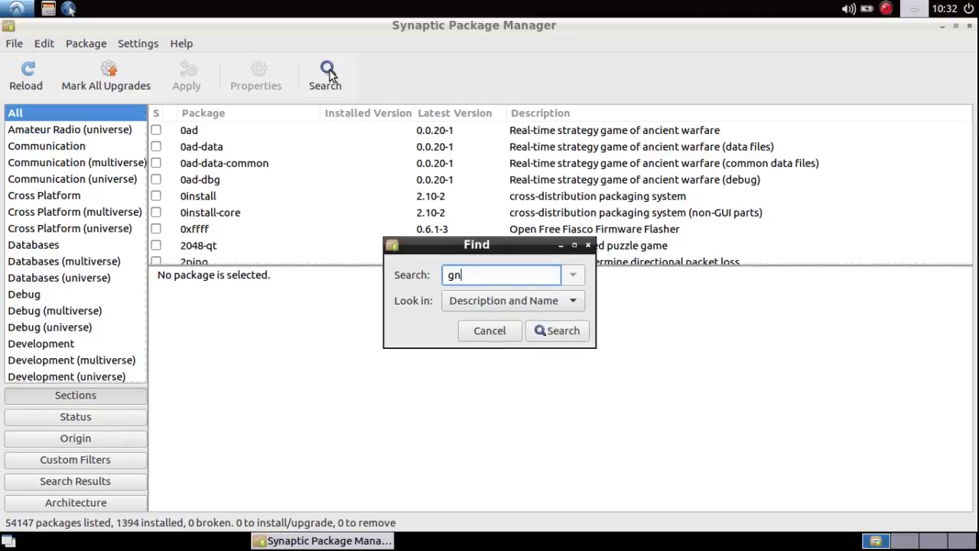
type("ome-boxes")
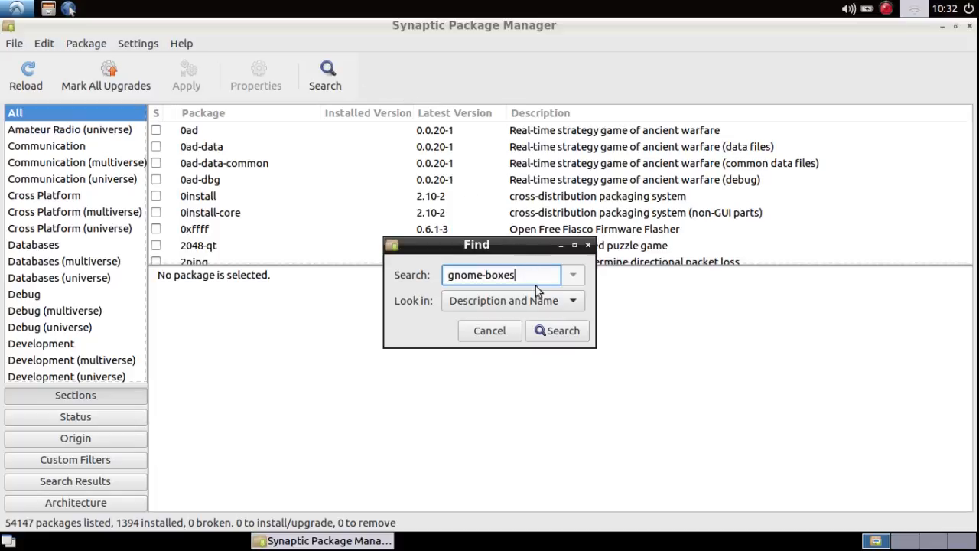
left_click(541, 330)
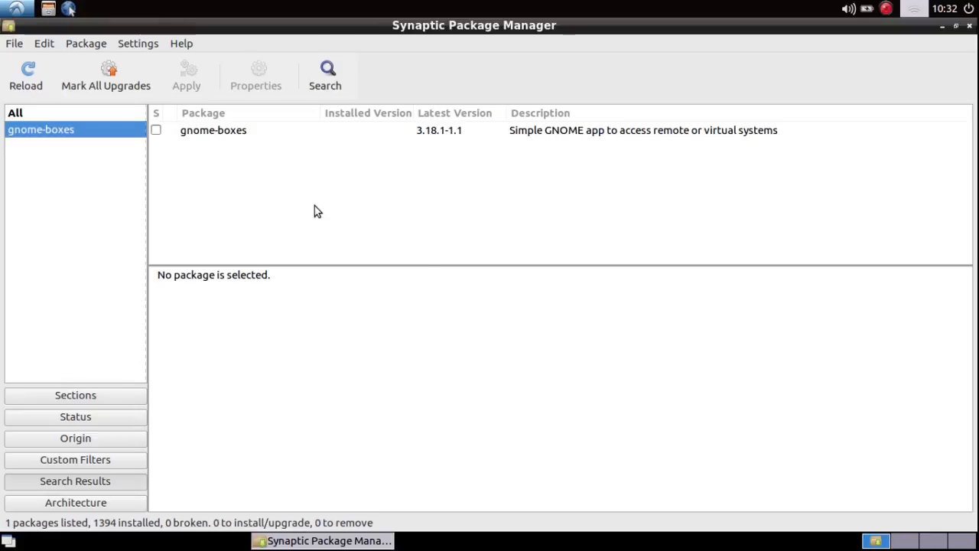
Step: Mark the gnome-boxes package for installation together with its additional required packages
left_click(157, 132)
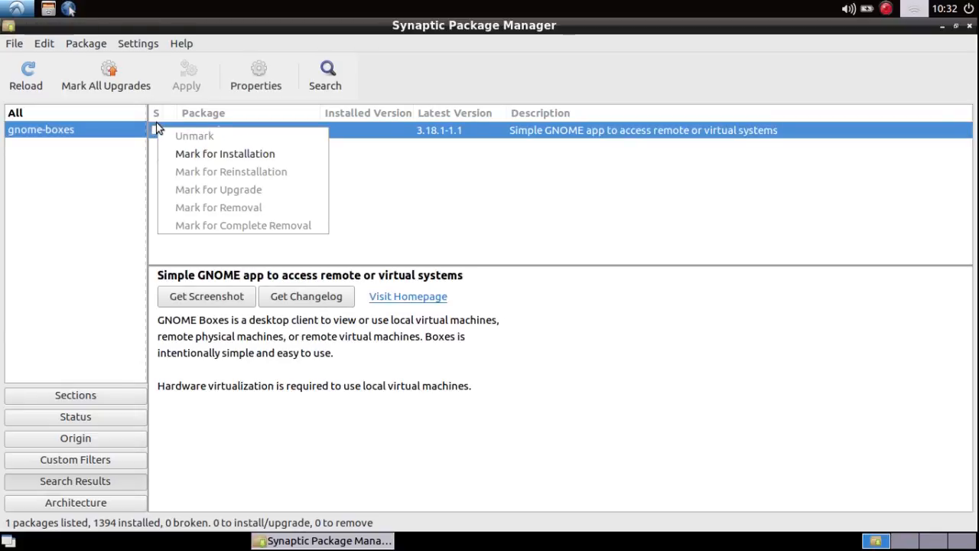
left_click(192, 154)
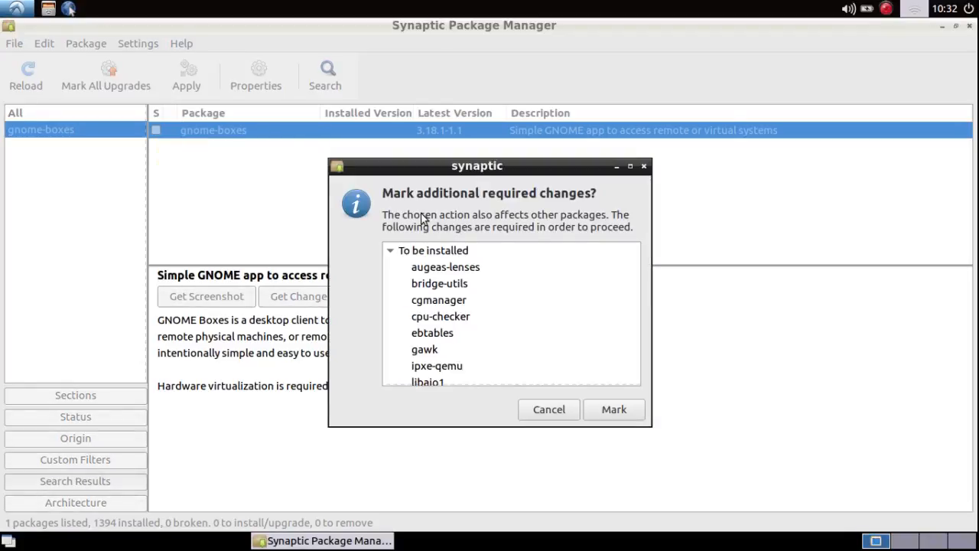
left_click(612, 410)
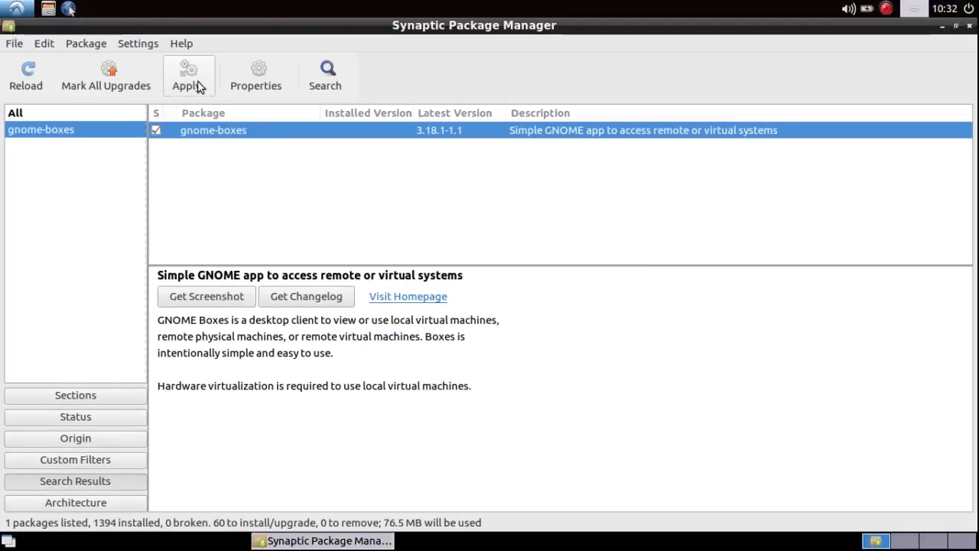
Step: Apply the marked gnome-boxes installation, expanding the individual download files, and close Synaptic Package Manager once the changes are applied
left_click(194, 79)
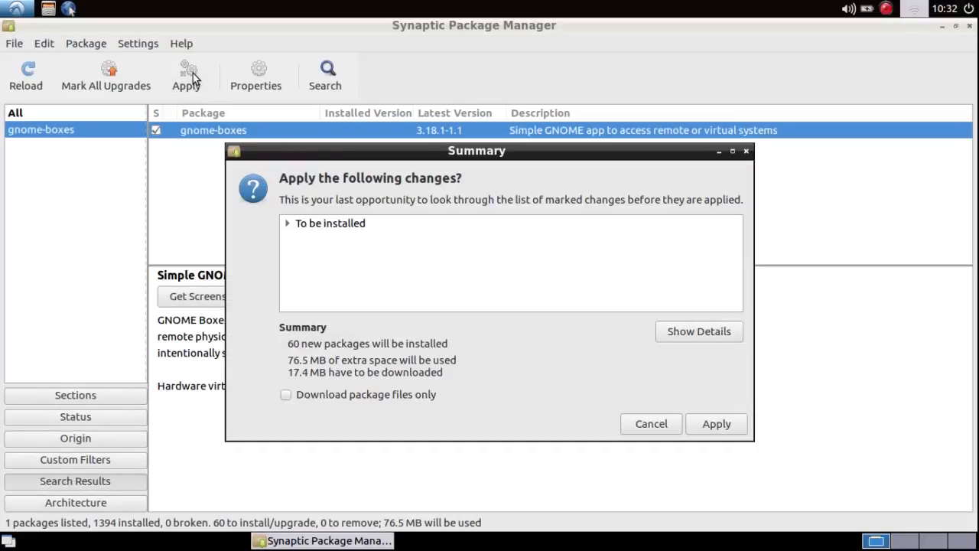
left_click(704, 424)
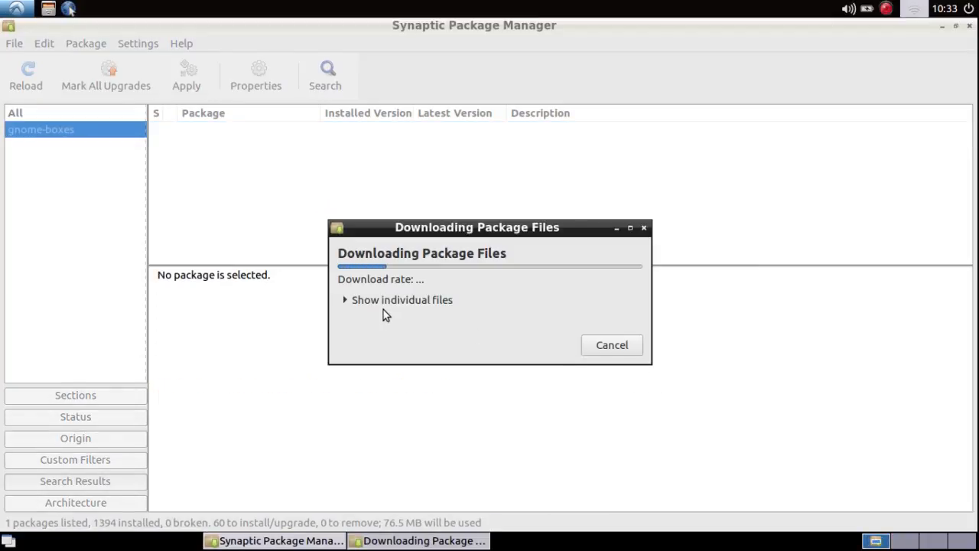
left_click(345, 300)
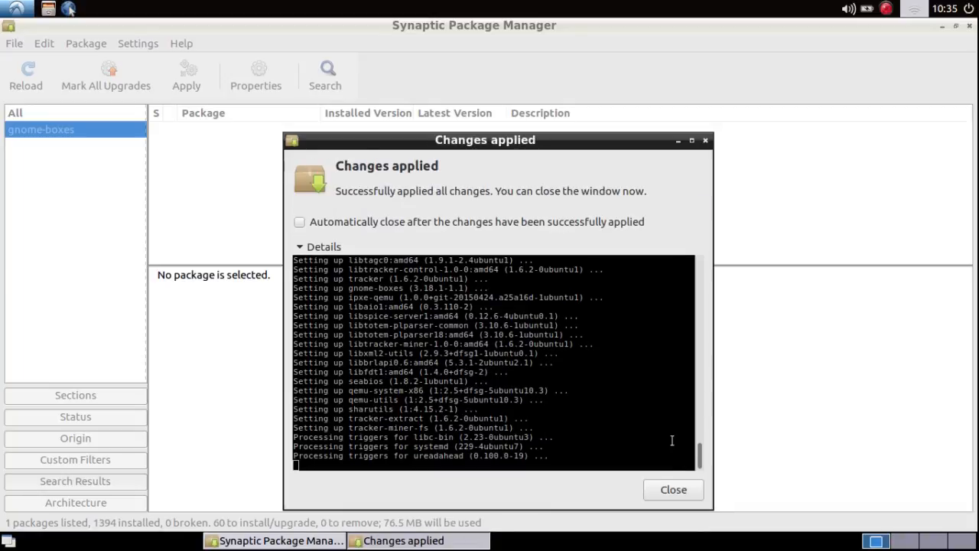
left_click(674, 490)
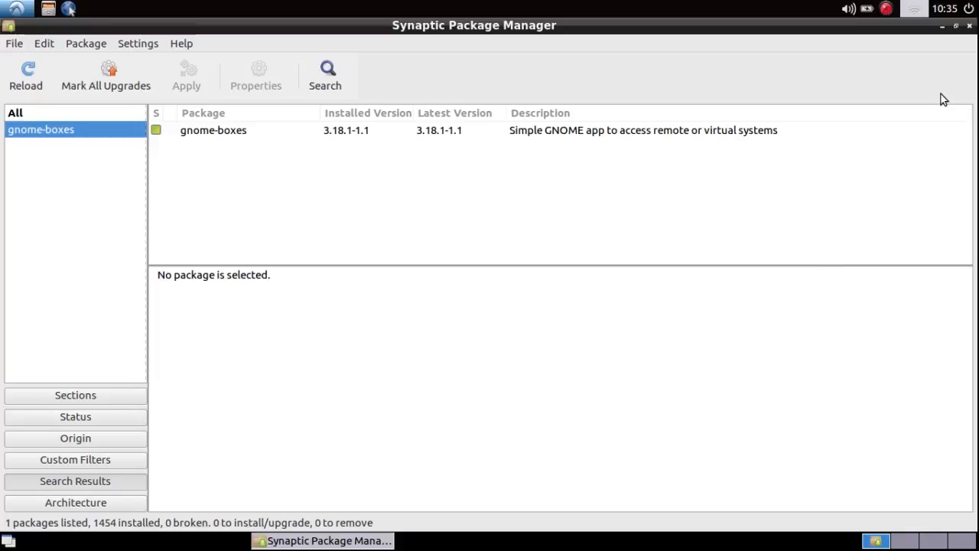
left_click(970, 25)
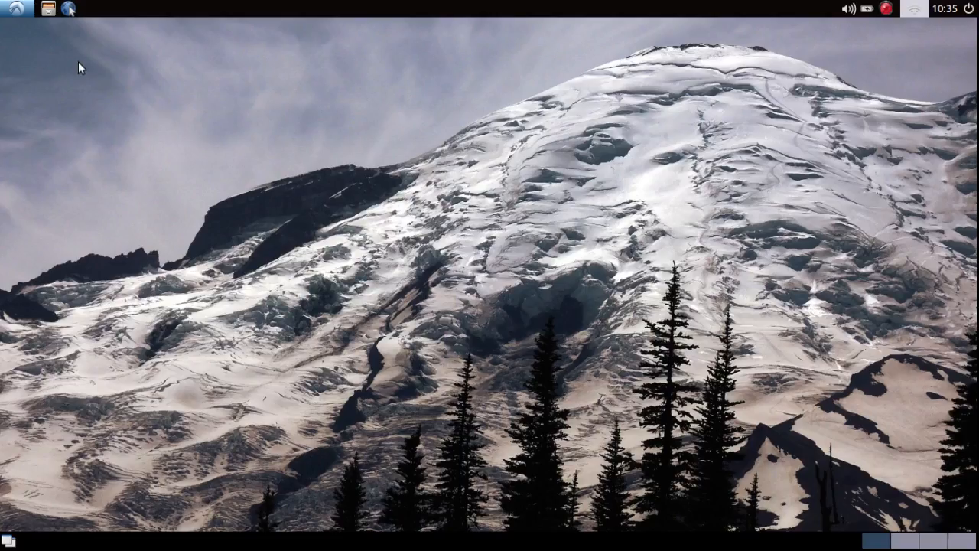
Step: Open the home folder in the file manager and fit its window to about the left half of the desktop
left_click(48, 9)
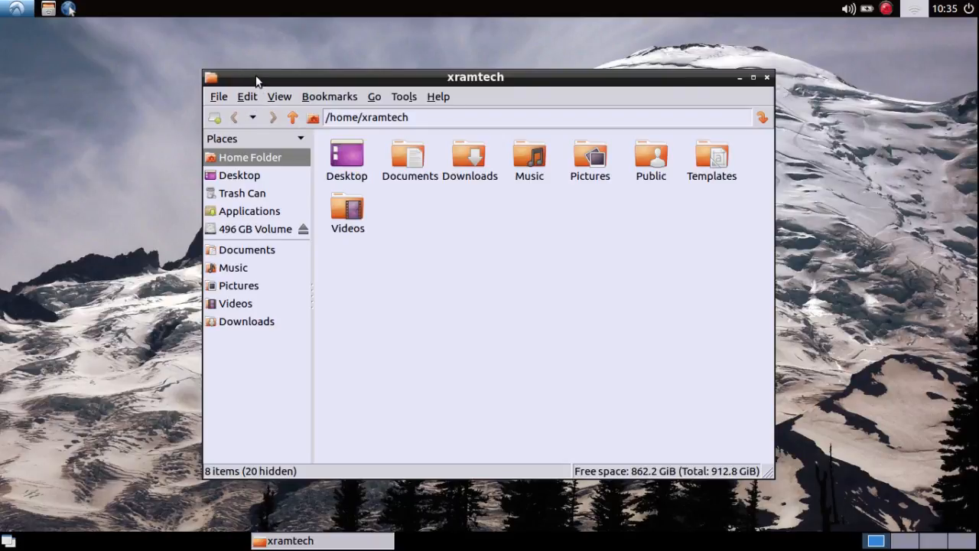
left_click_drag(256, 81, 52, 28)
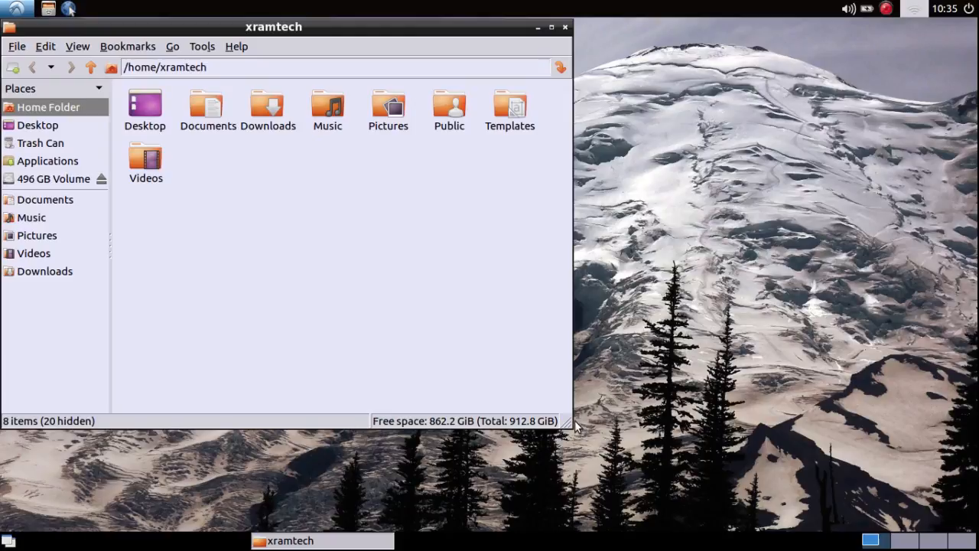
left_click_drag(575, 429, 499, 525)
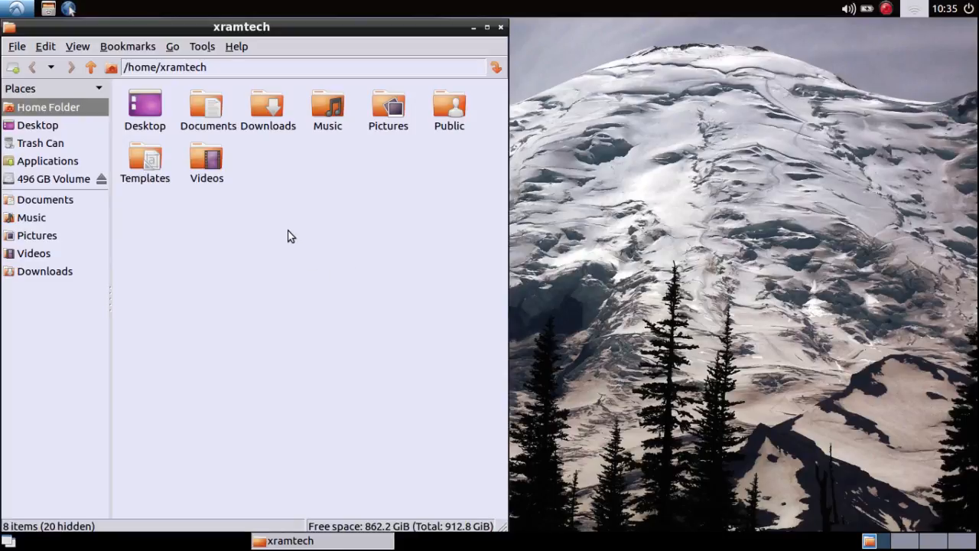
Step: Open a second file manager window and fit it beside the first one on the right half of the desktop
left_click(15, 47)
left_click(30, 65)
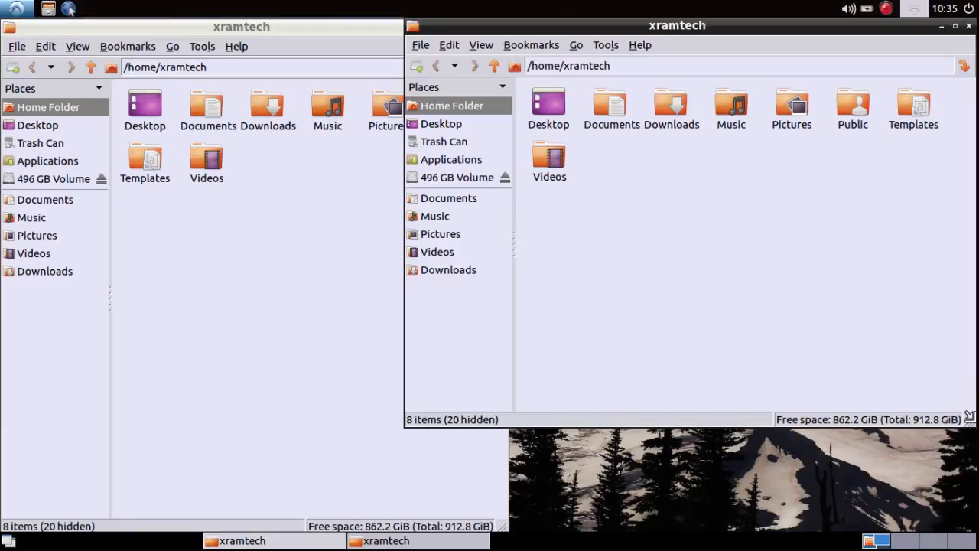
left_click_drag(970, 419, 882, 521)
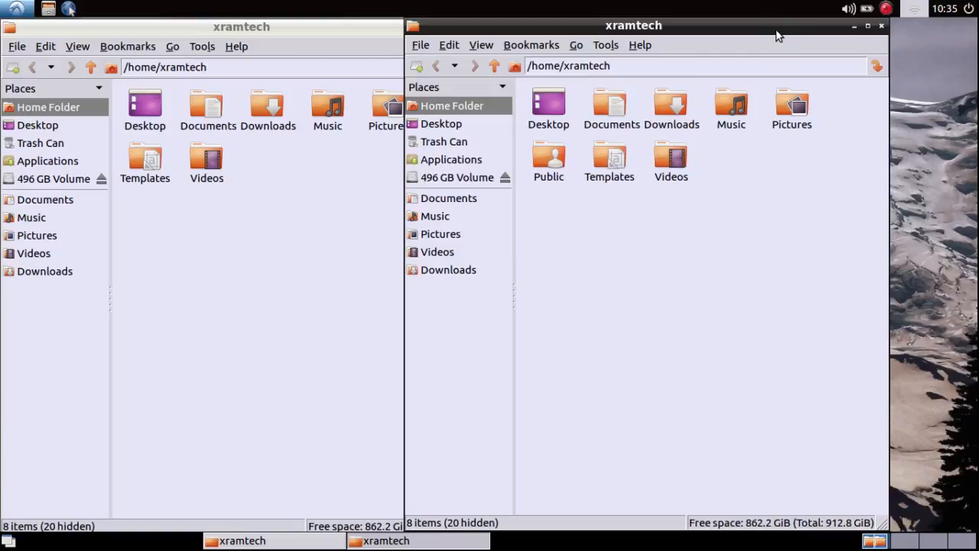
left_click_drag(775, 28, 863, 29)
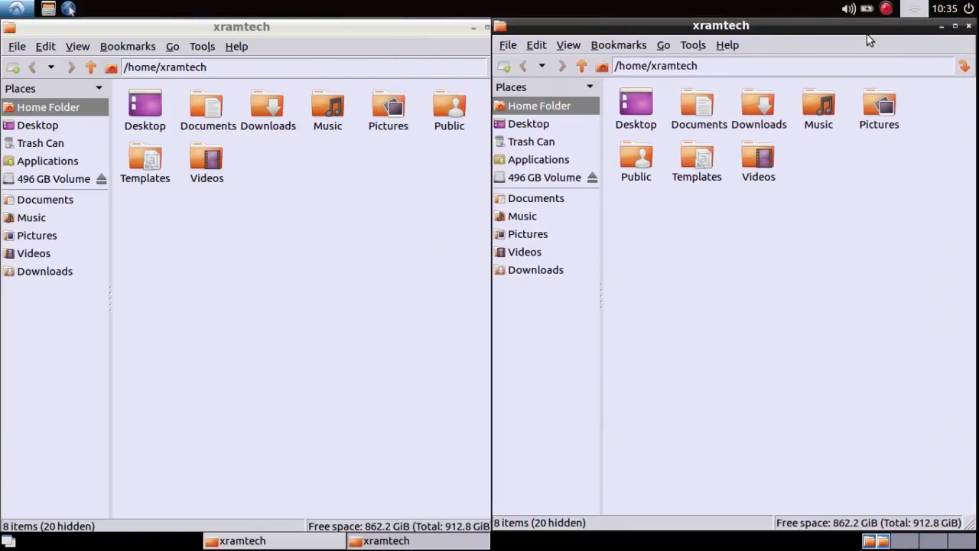
Step: In the second file manager window, open the ISOs folder inside the user's home folder on the 496 GB Volume
left_click(551, 177)
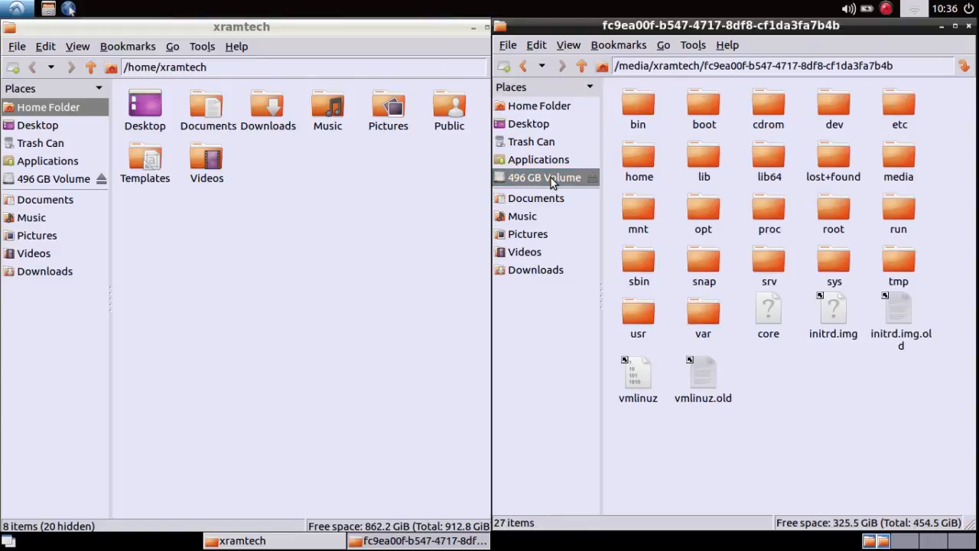
left_click(632, 164)
double_click(632, 164)
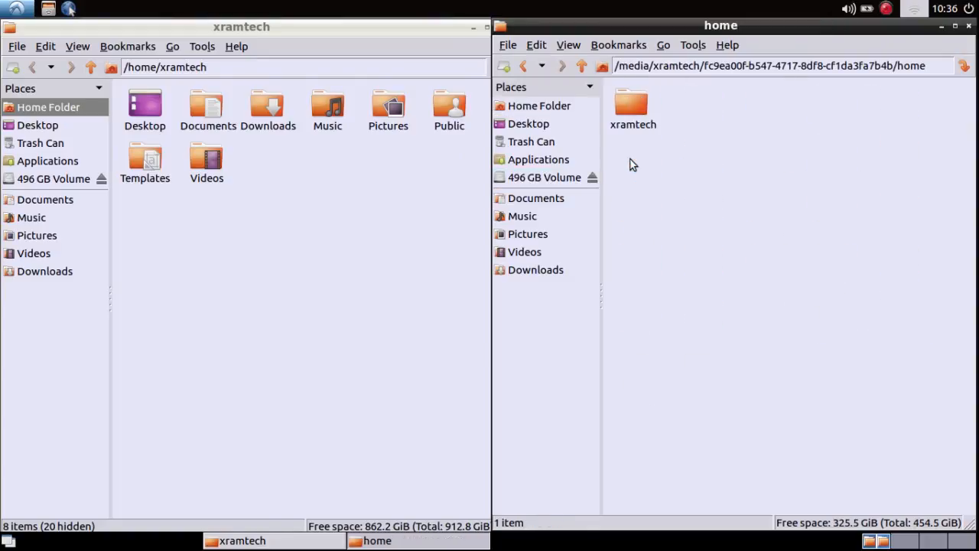
double_click(632, 103)
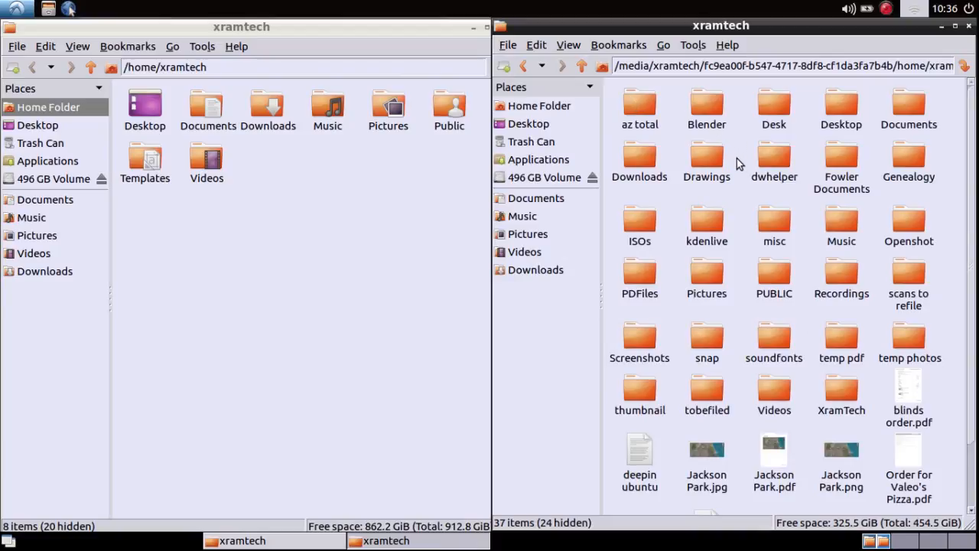
double_click(647, 219)
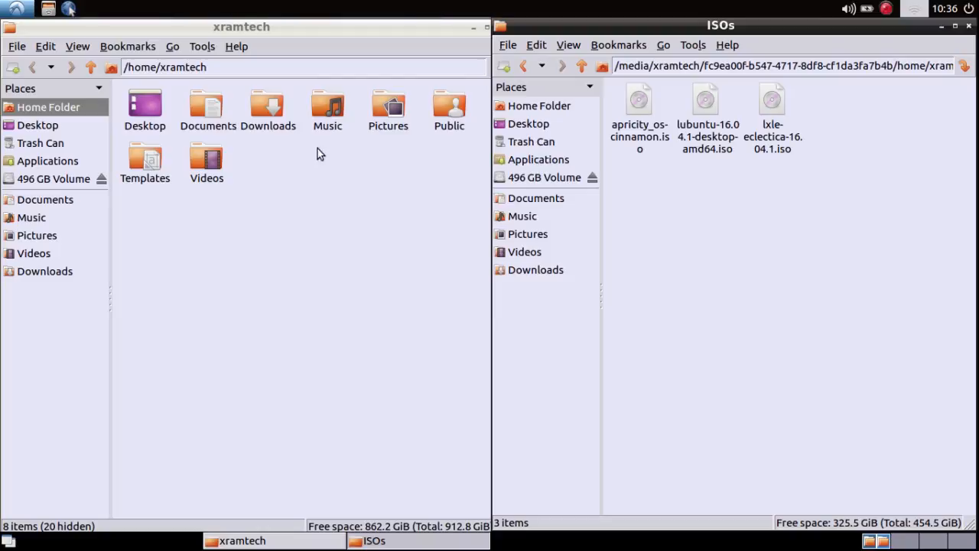
Step: Copy apricity_os-cinnamon.iso from the ISOs folder into the local Downloads folder, and close both file manager windows
left_click(268, 111)
double_click(268, 109)
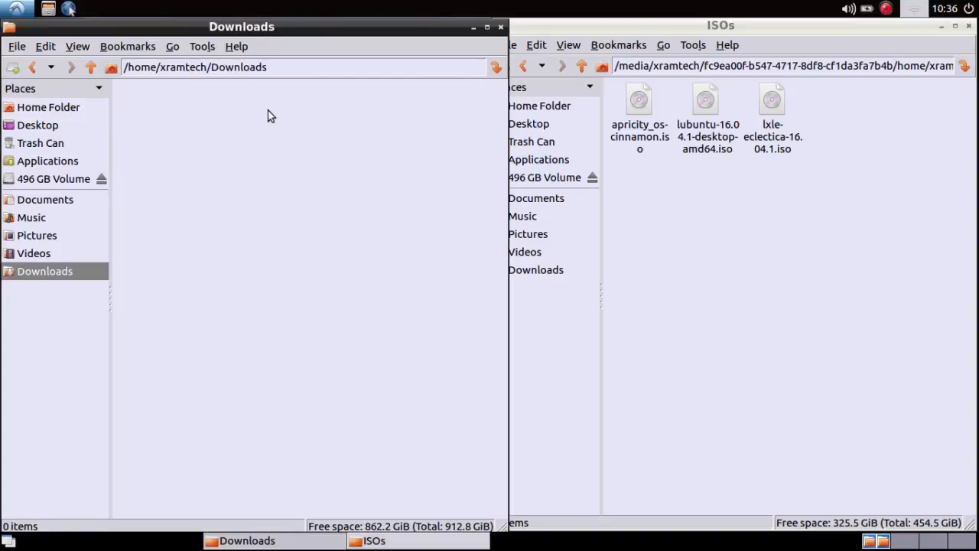
right_click(639, 105)
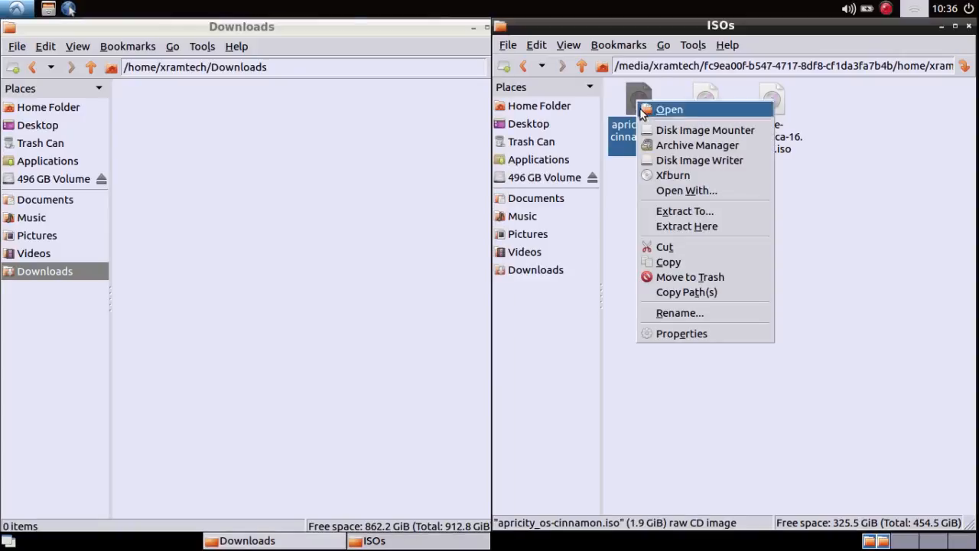
left_click(663, 262)
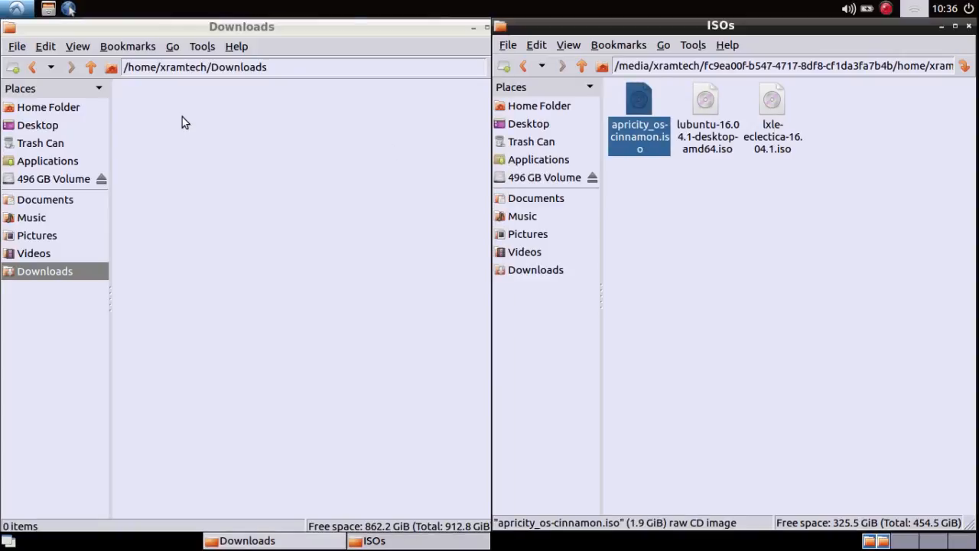
right_click(150, 107)
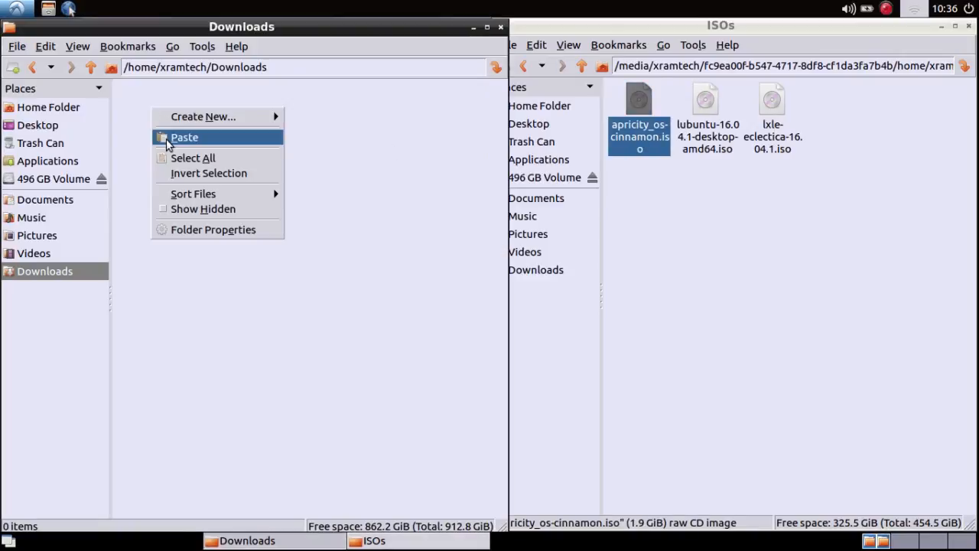
left_click(168, 138)
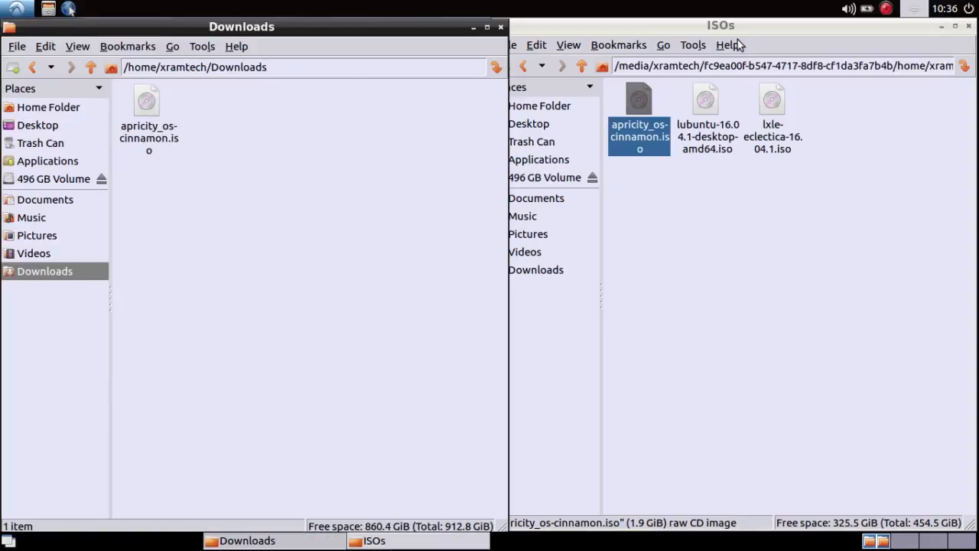
left_click(968, 29)
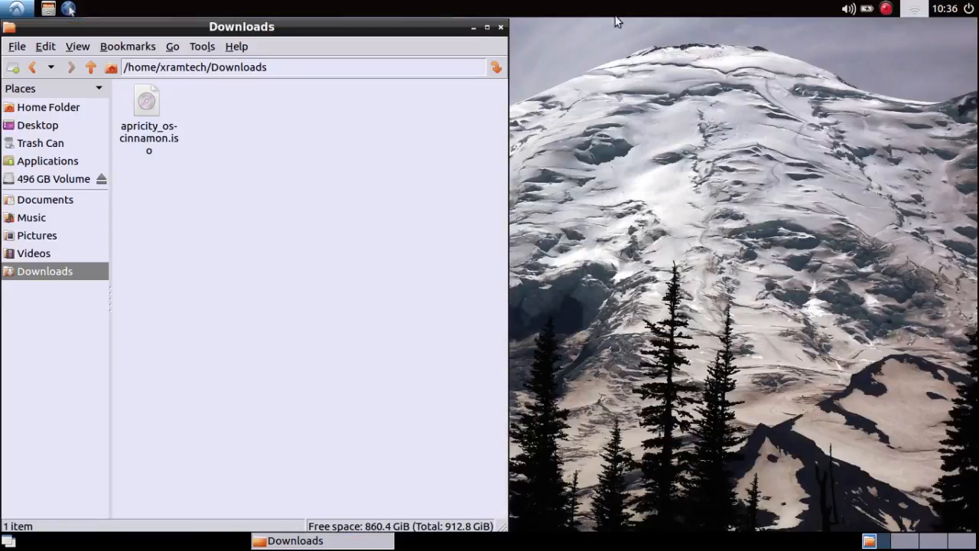
left_click(501, 27)
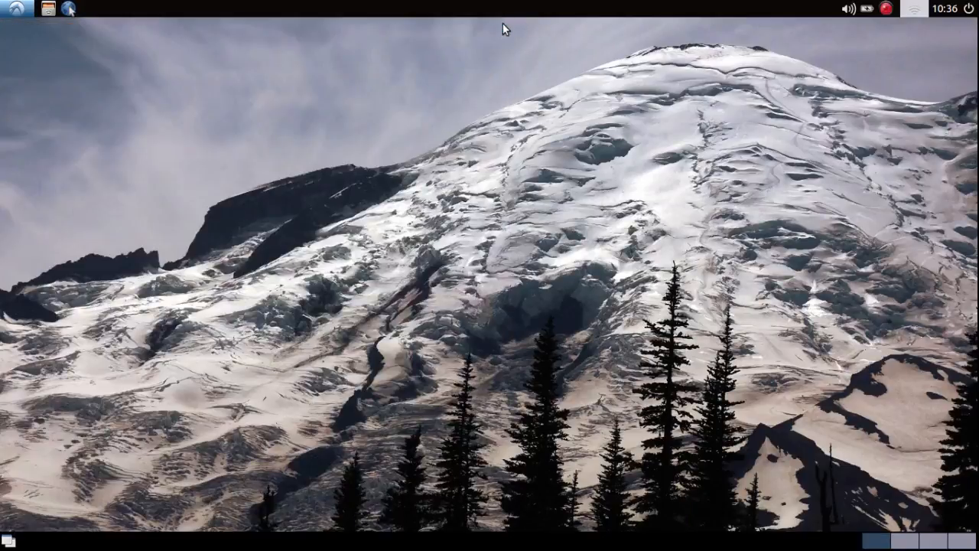
Step: Launch Boxes from the system tools and start creating a new box
left_click(14, 9)
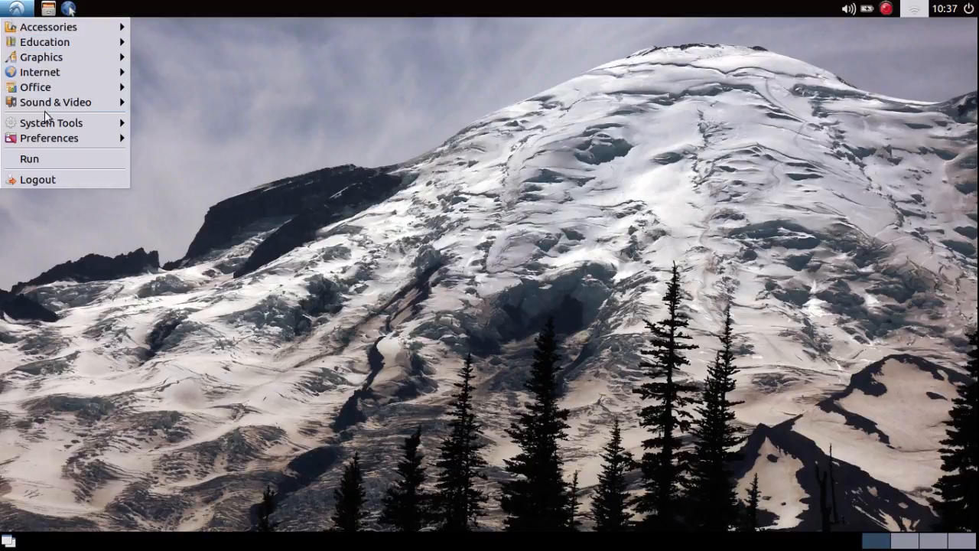
mouse_move(52, 126)
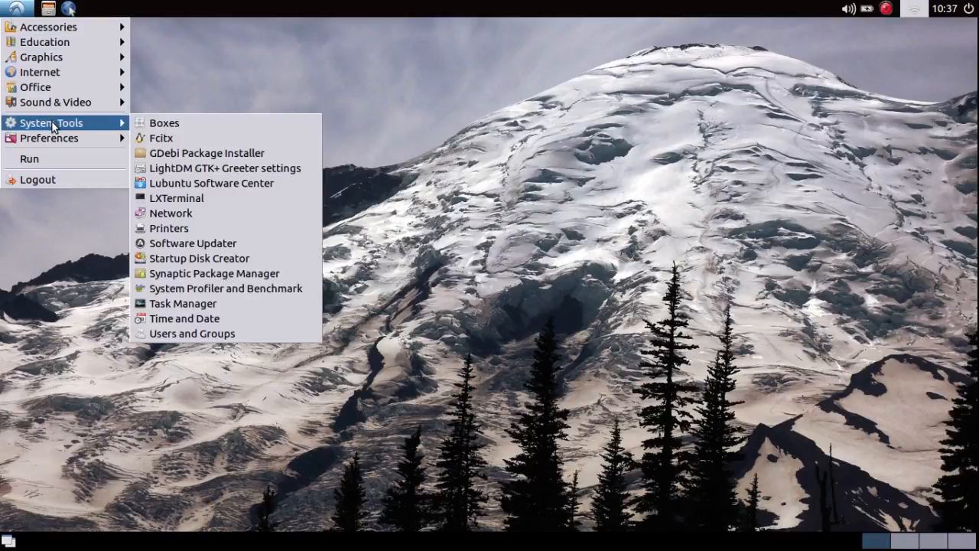
left_click(165, 126)
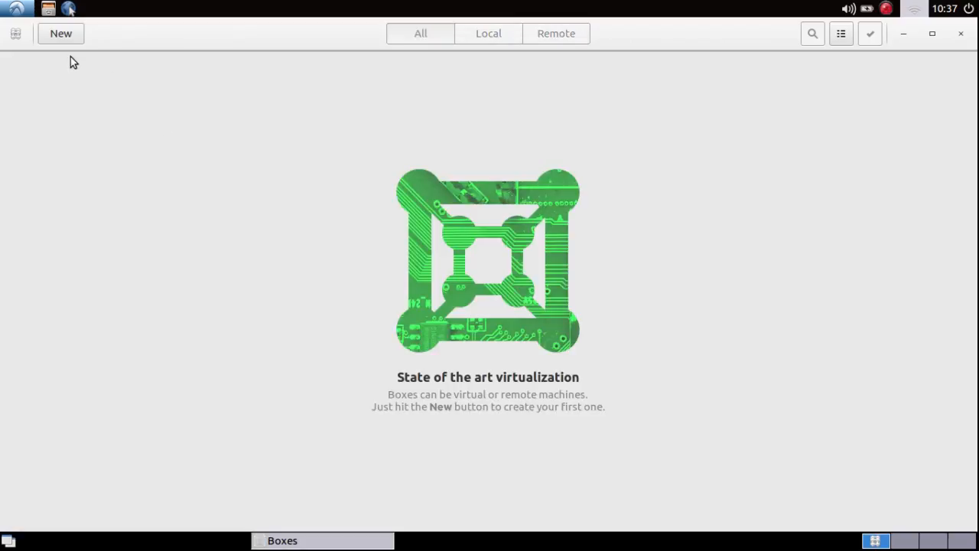
left_click(63, 34)
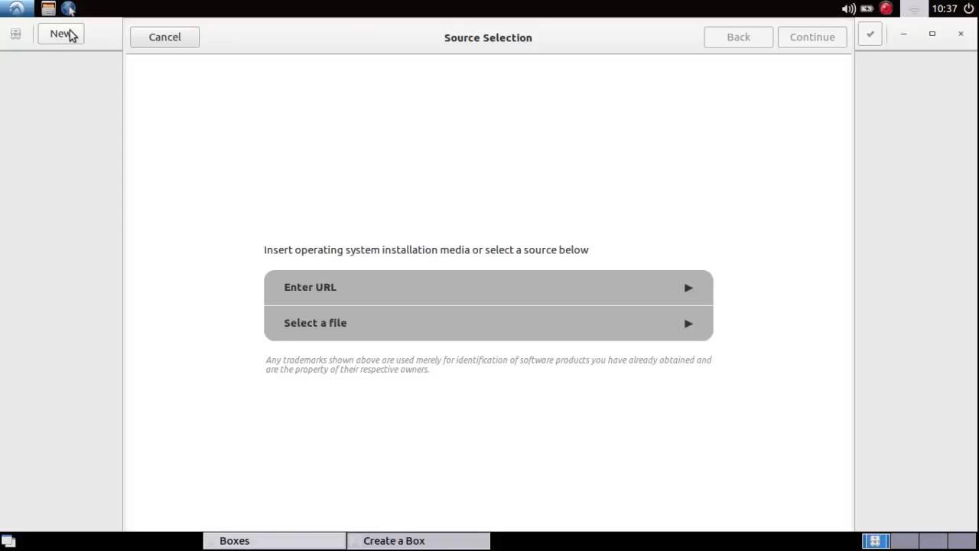
Step: Try to set up the new box from the file apricity_os-cinnamon.iso in the Downloads folder
left_click(422, 327)
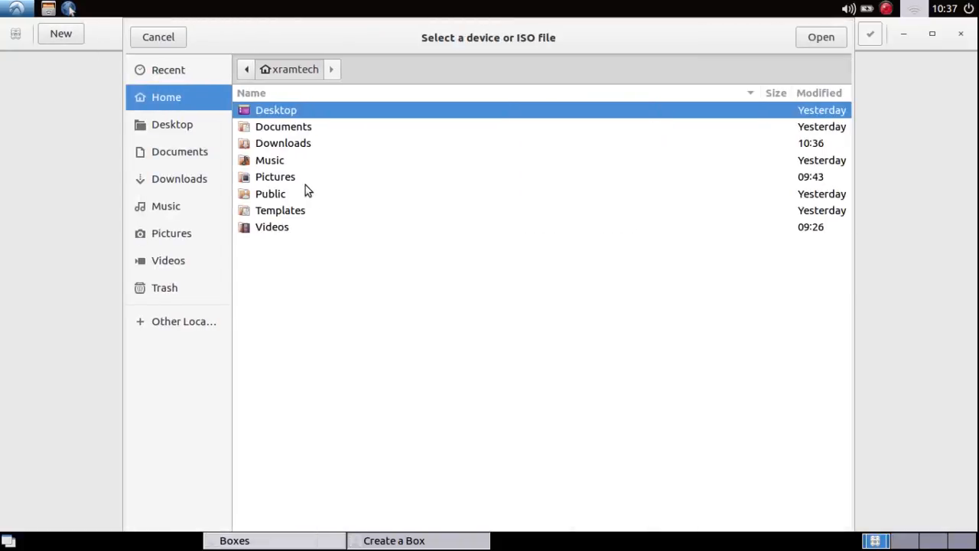
left_click(304, 144)
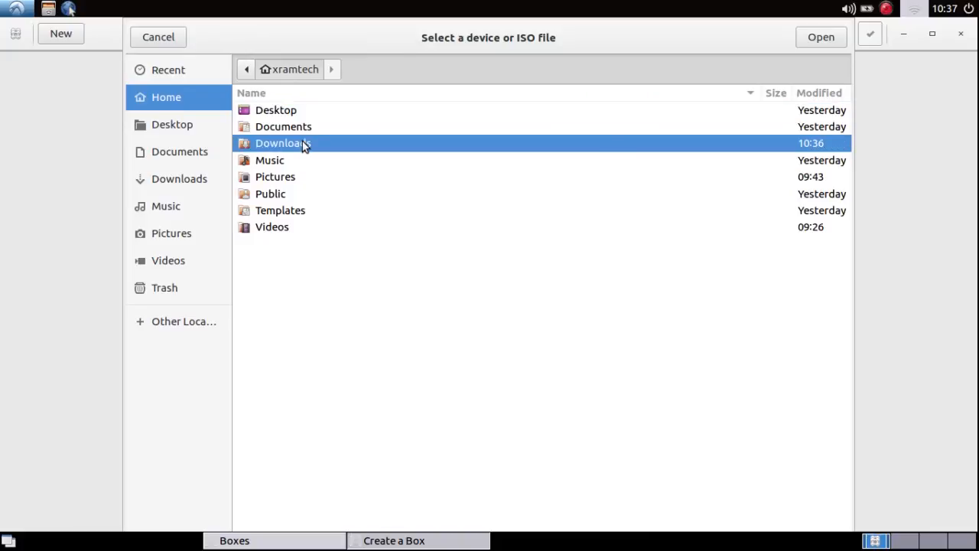
double_click(304, 143)
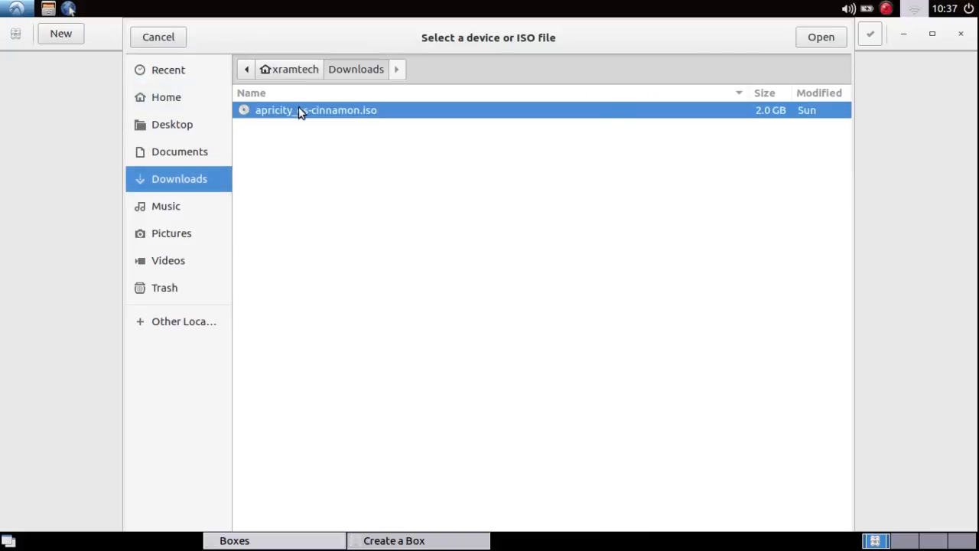
left_click(817, 38)
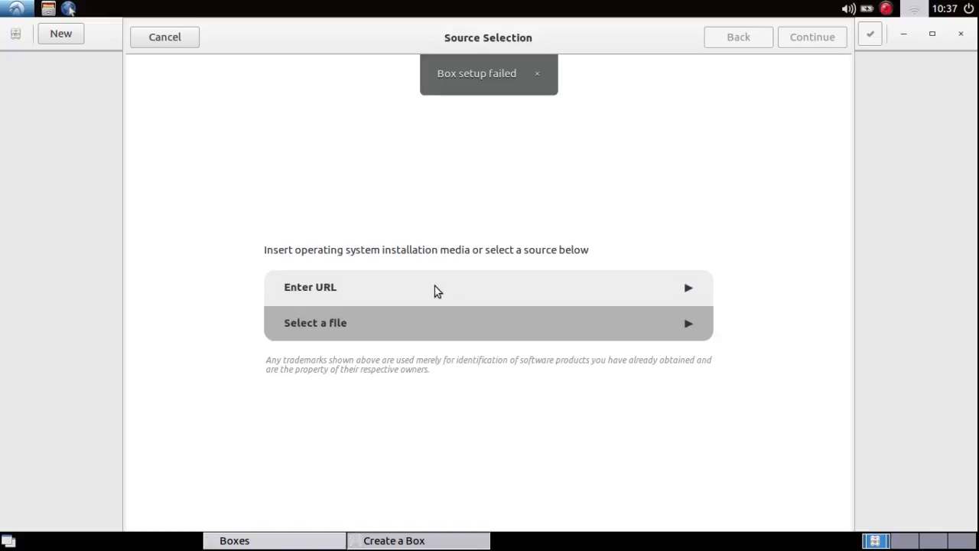
Step: Retry the box setup by choosing apricity_os-cinnamon.iso from Downloads again as the source
left_click(437, 322)
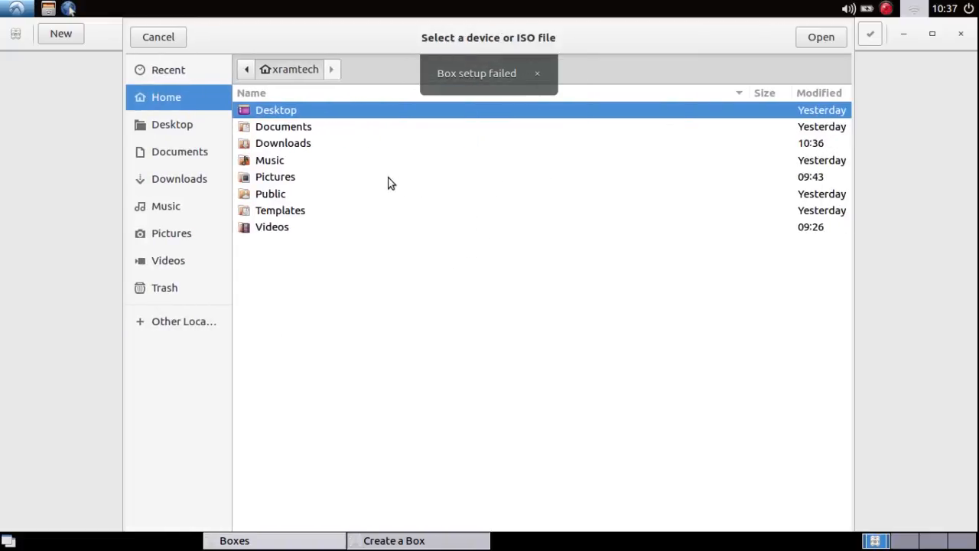
left_click(302, 145)
double_click(302, 146)
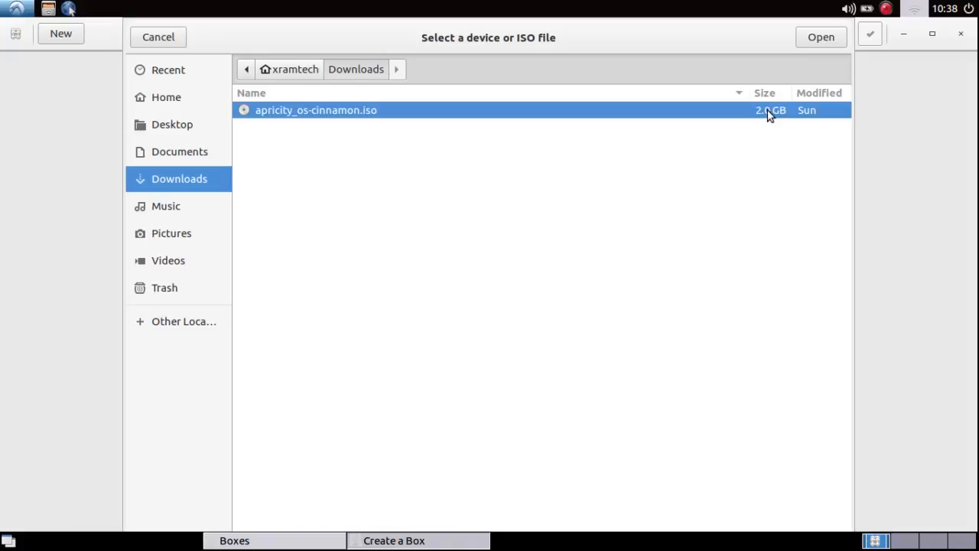
left_click(826, 36)
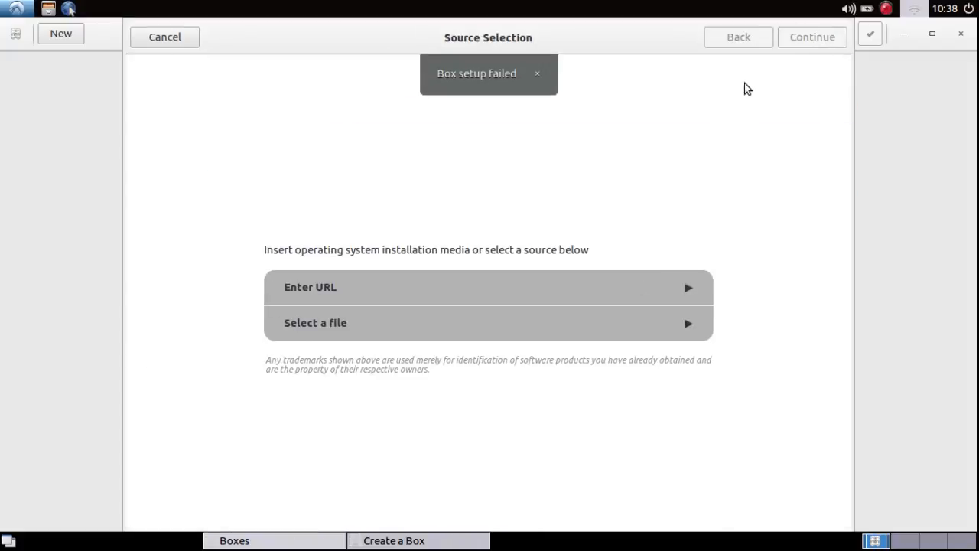
Step: Dismiss the setup notification, cancel the box creation and close Boxes
left_click(538, 74)
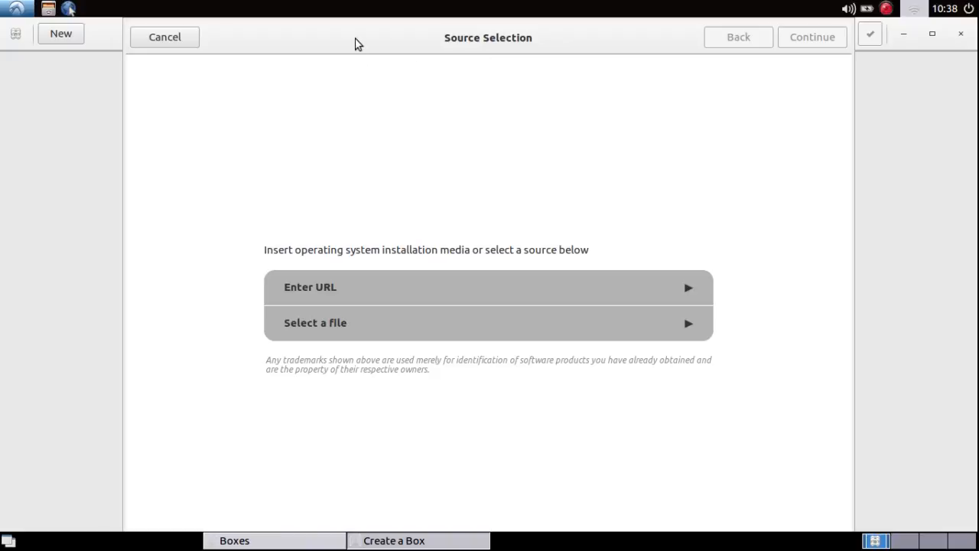
left_click(192, 36)
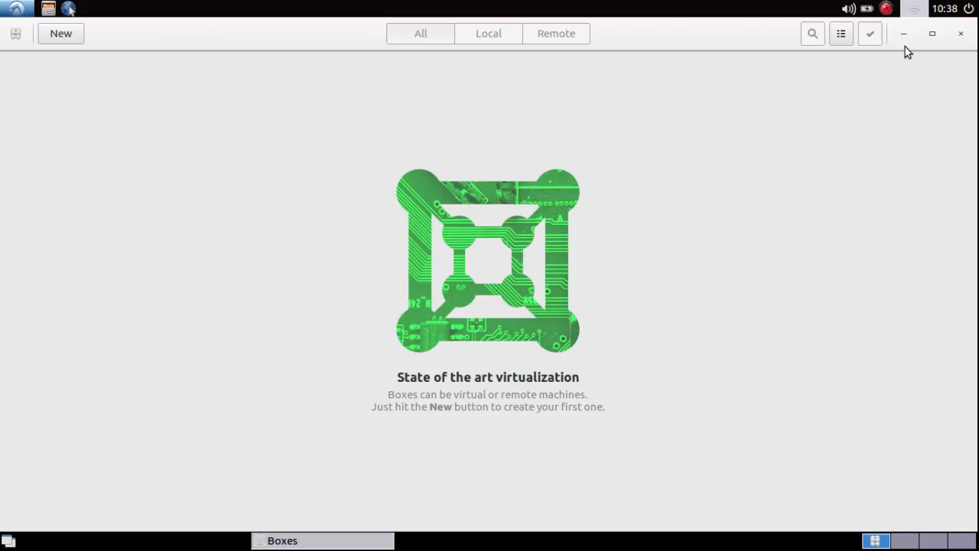
left_click(961, 44)
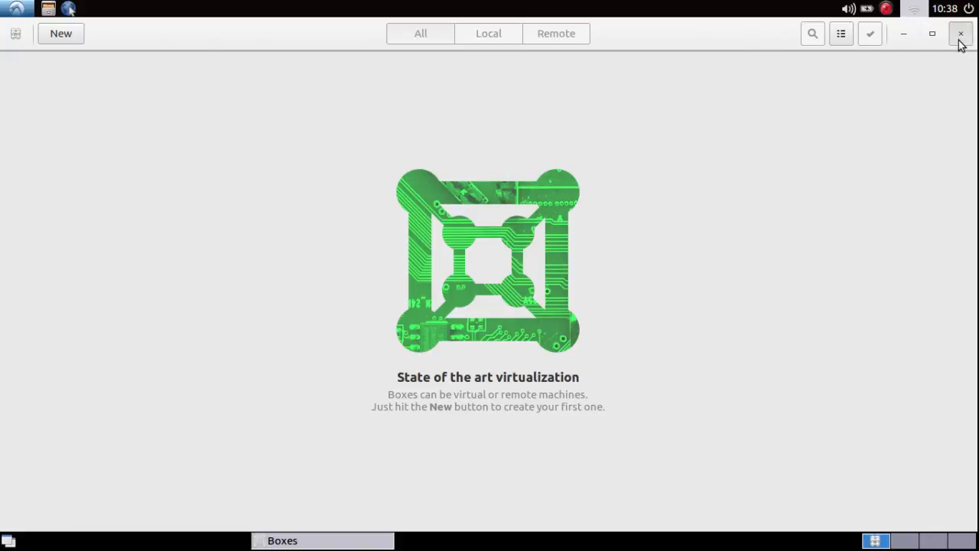